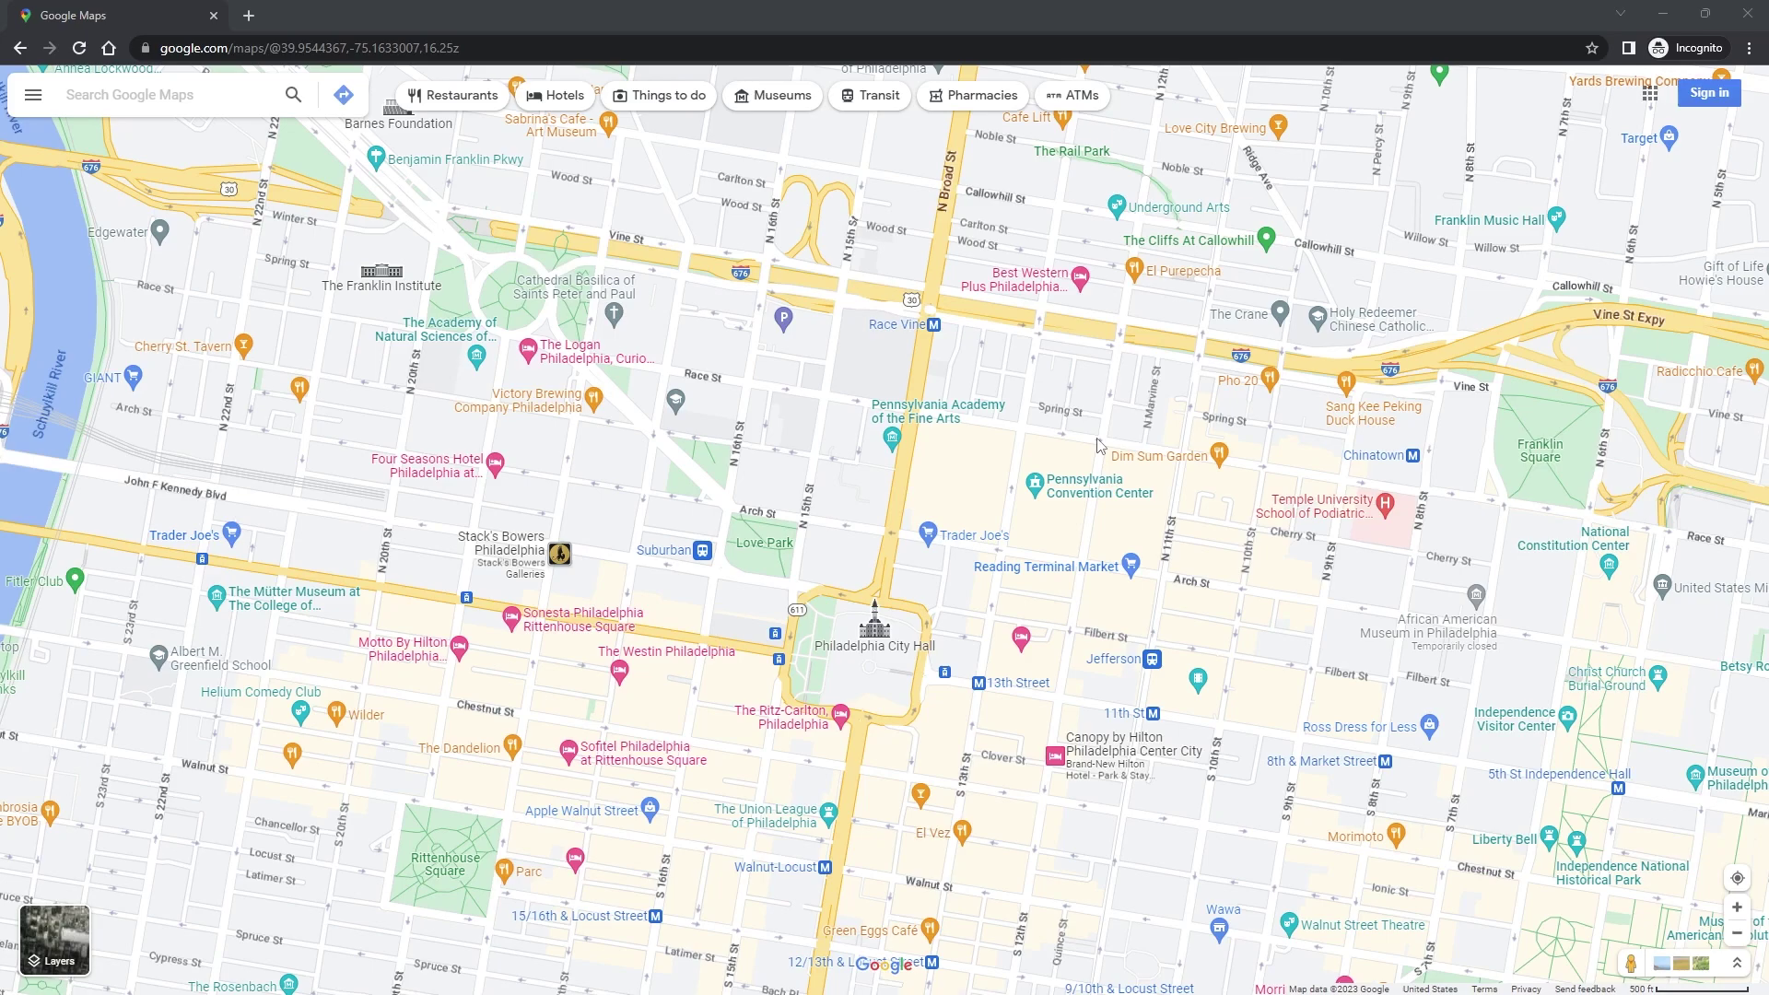
Open the Google Maps place details for Philadelphia City Hall, showing ZIP 19107
mouse_move(873, 657)
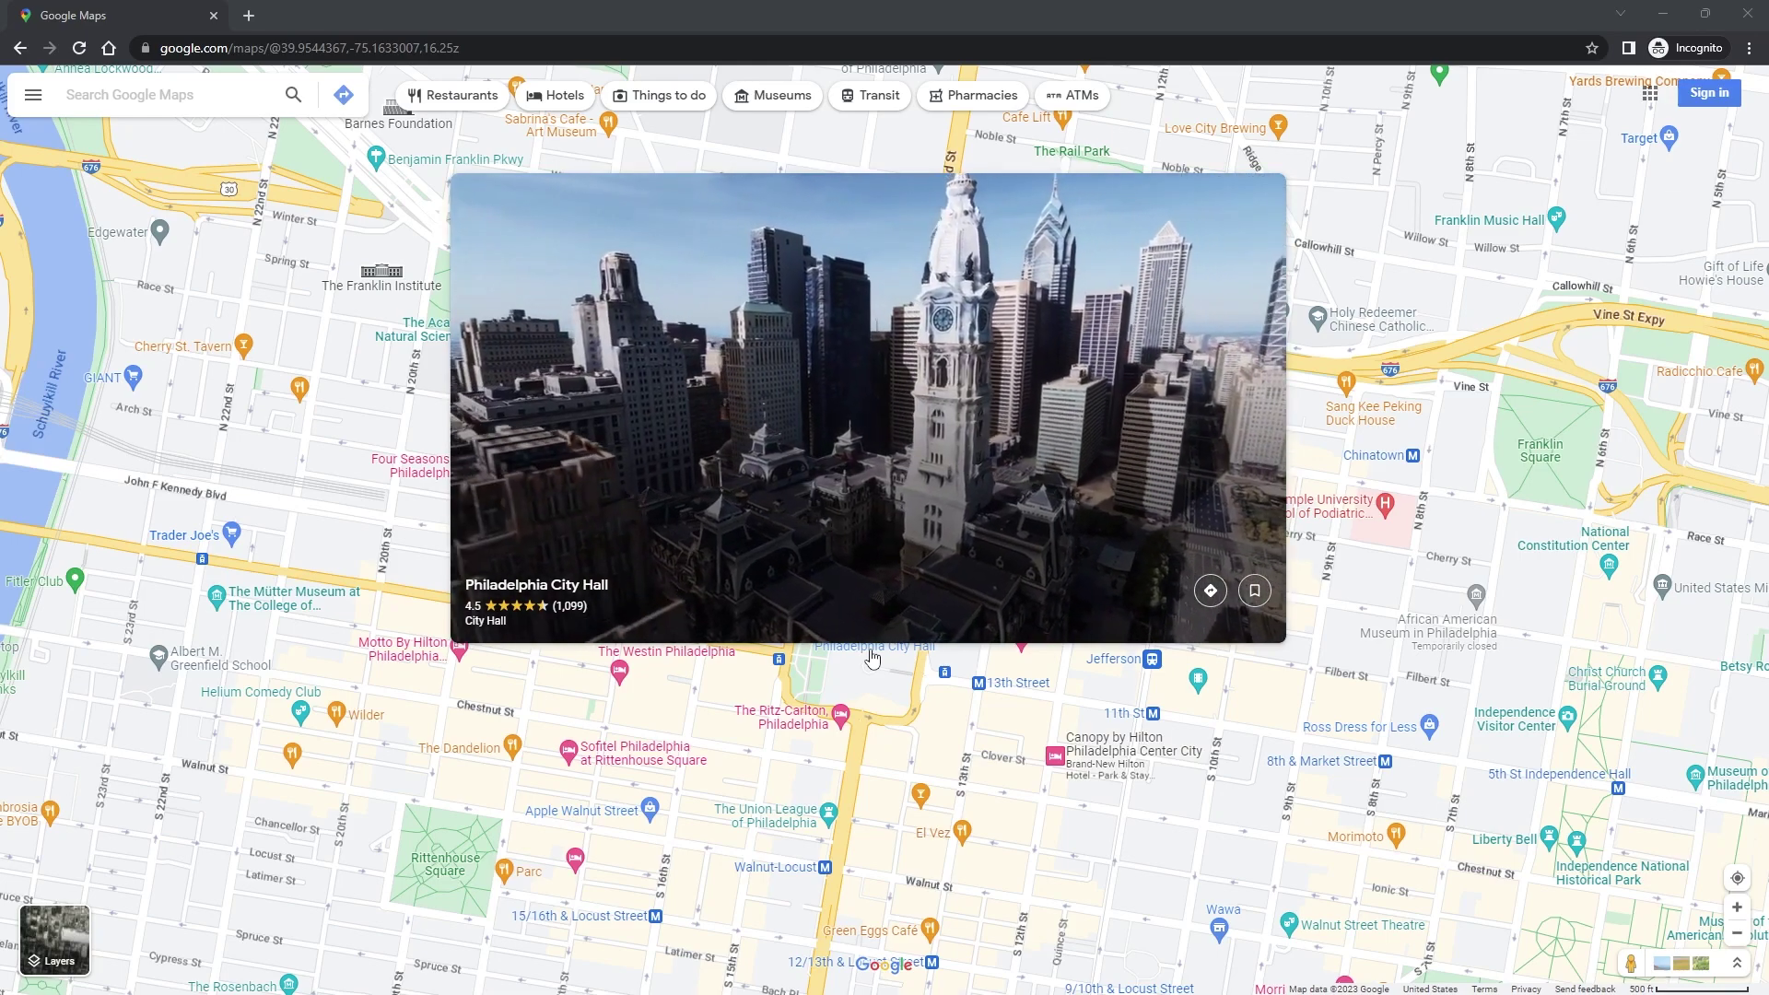
left_click(873, 657)
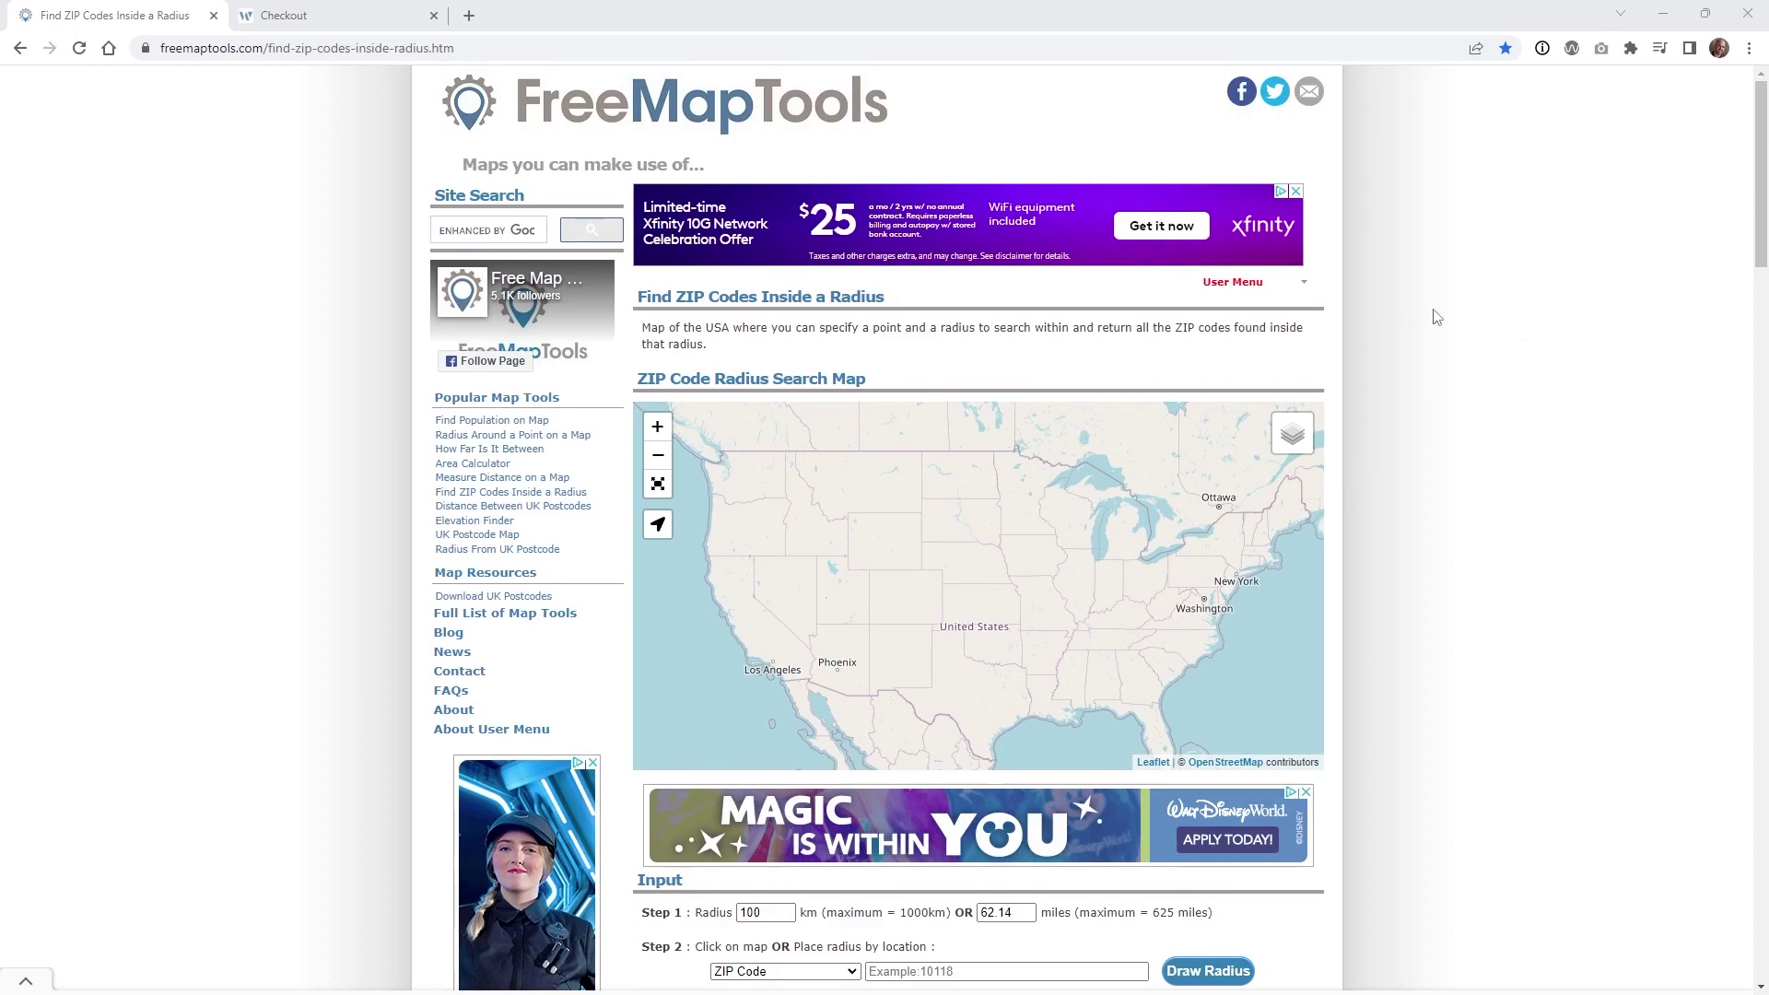
Draw a 5-mile radius around ZIP 19107 in the FreeMapTools radius finder
scroll(1436, 316, "down", 2)
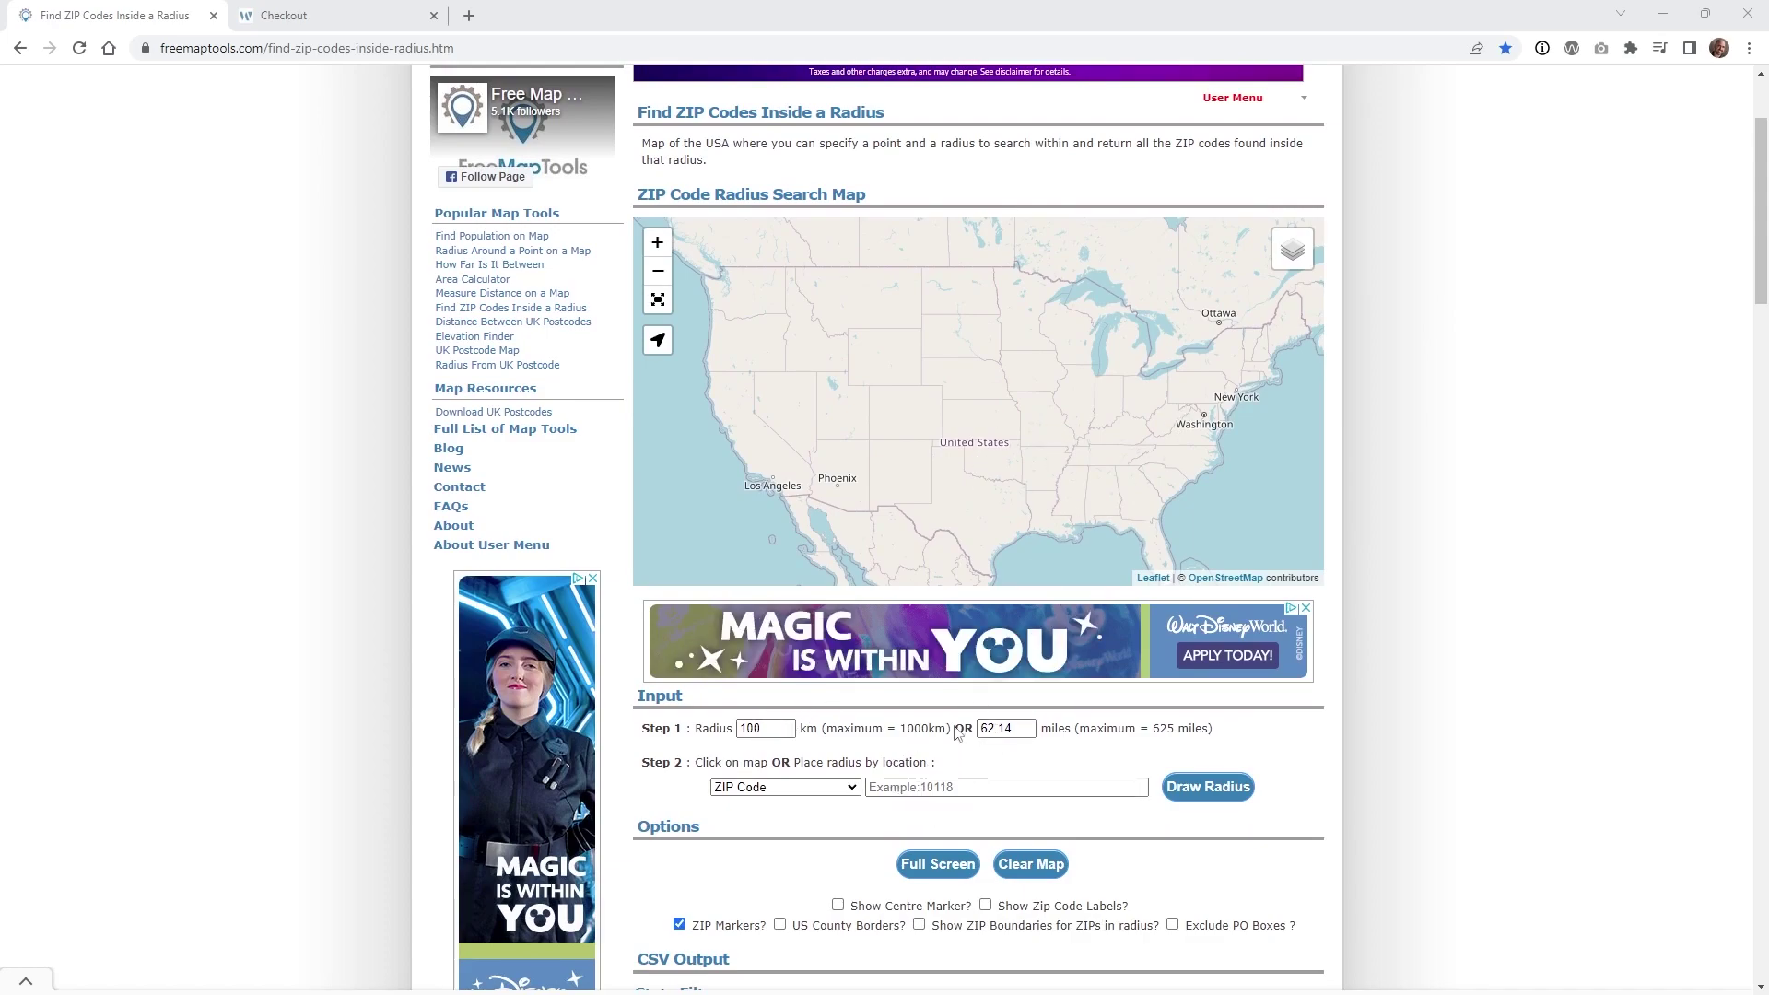
left_click(898, 788)
type("19107")
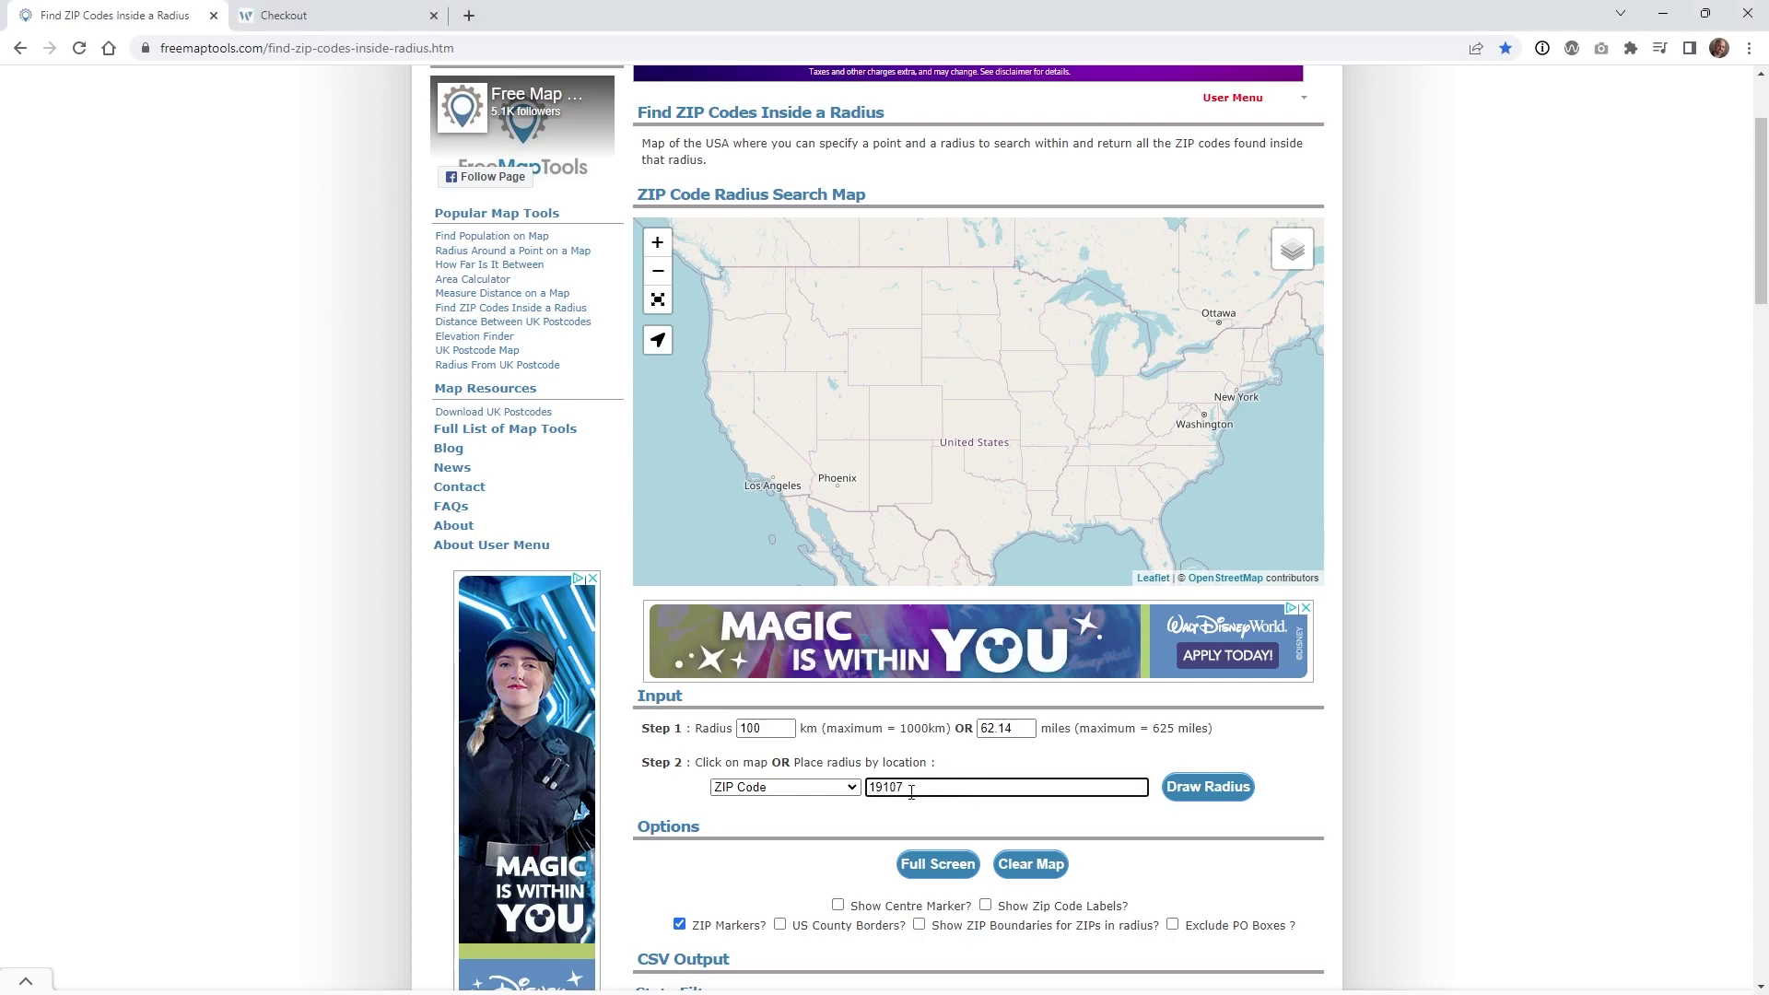
left_click(991, 729)
left_click_drag(1020, 729, 972, 725)
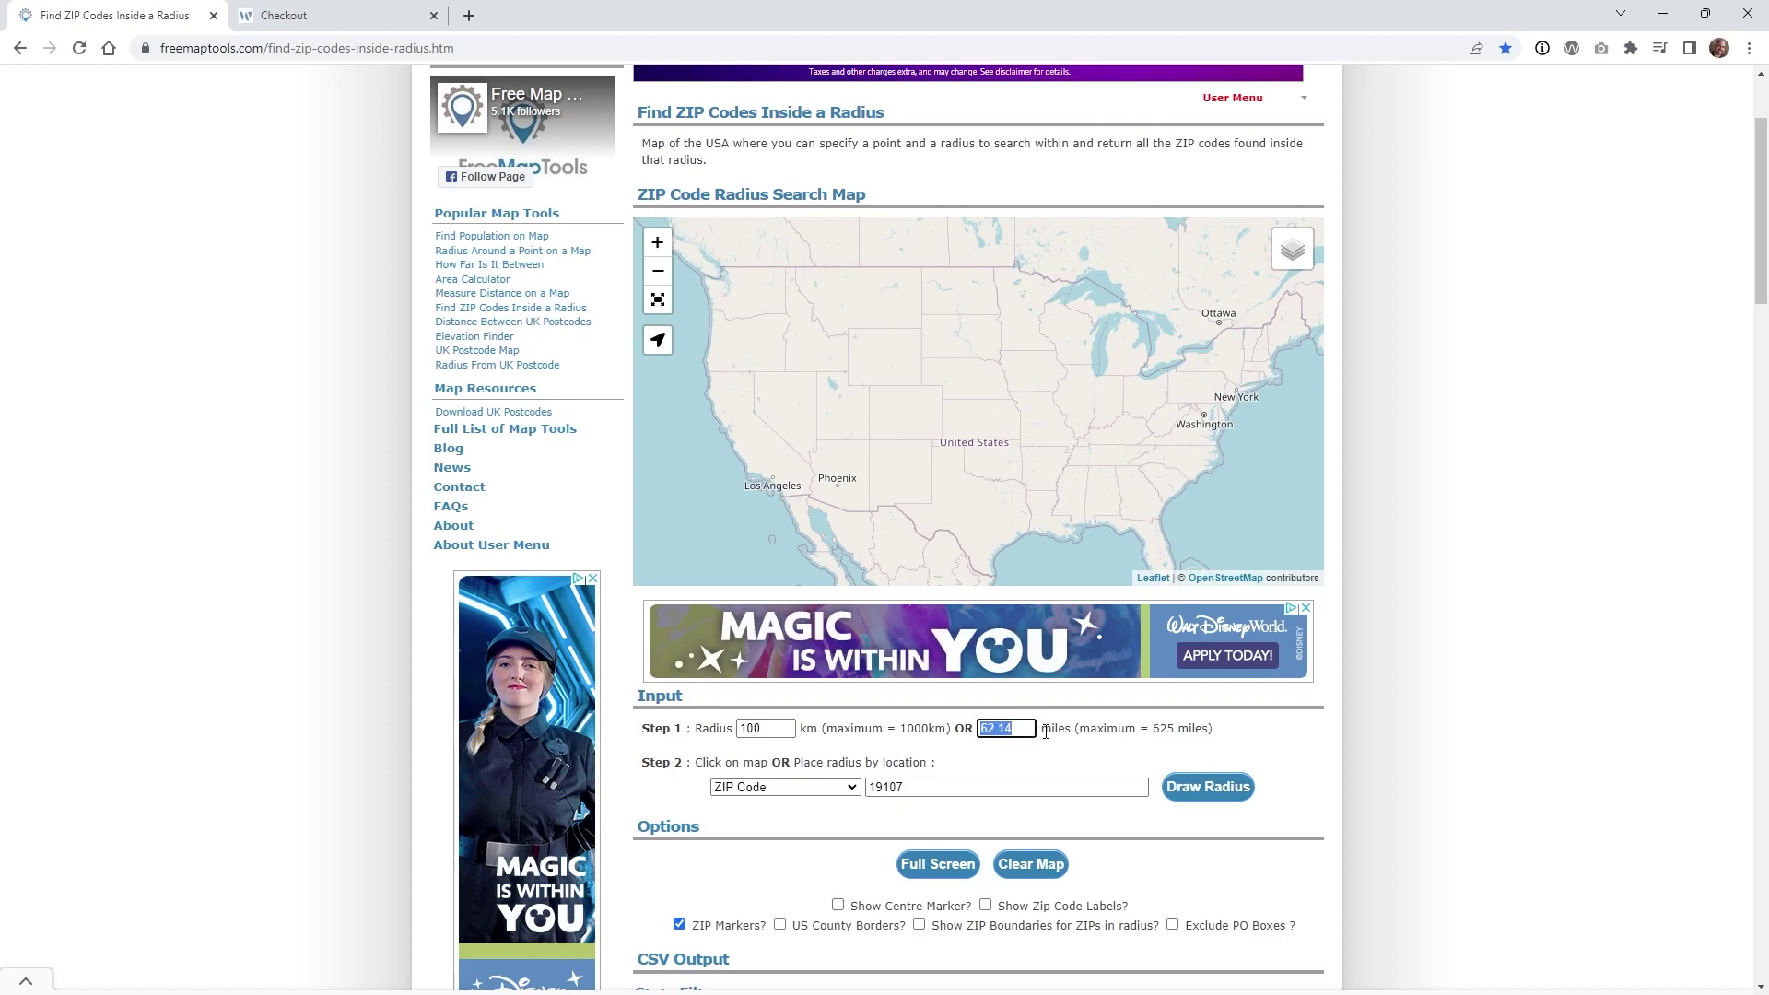
type("5")
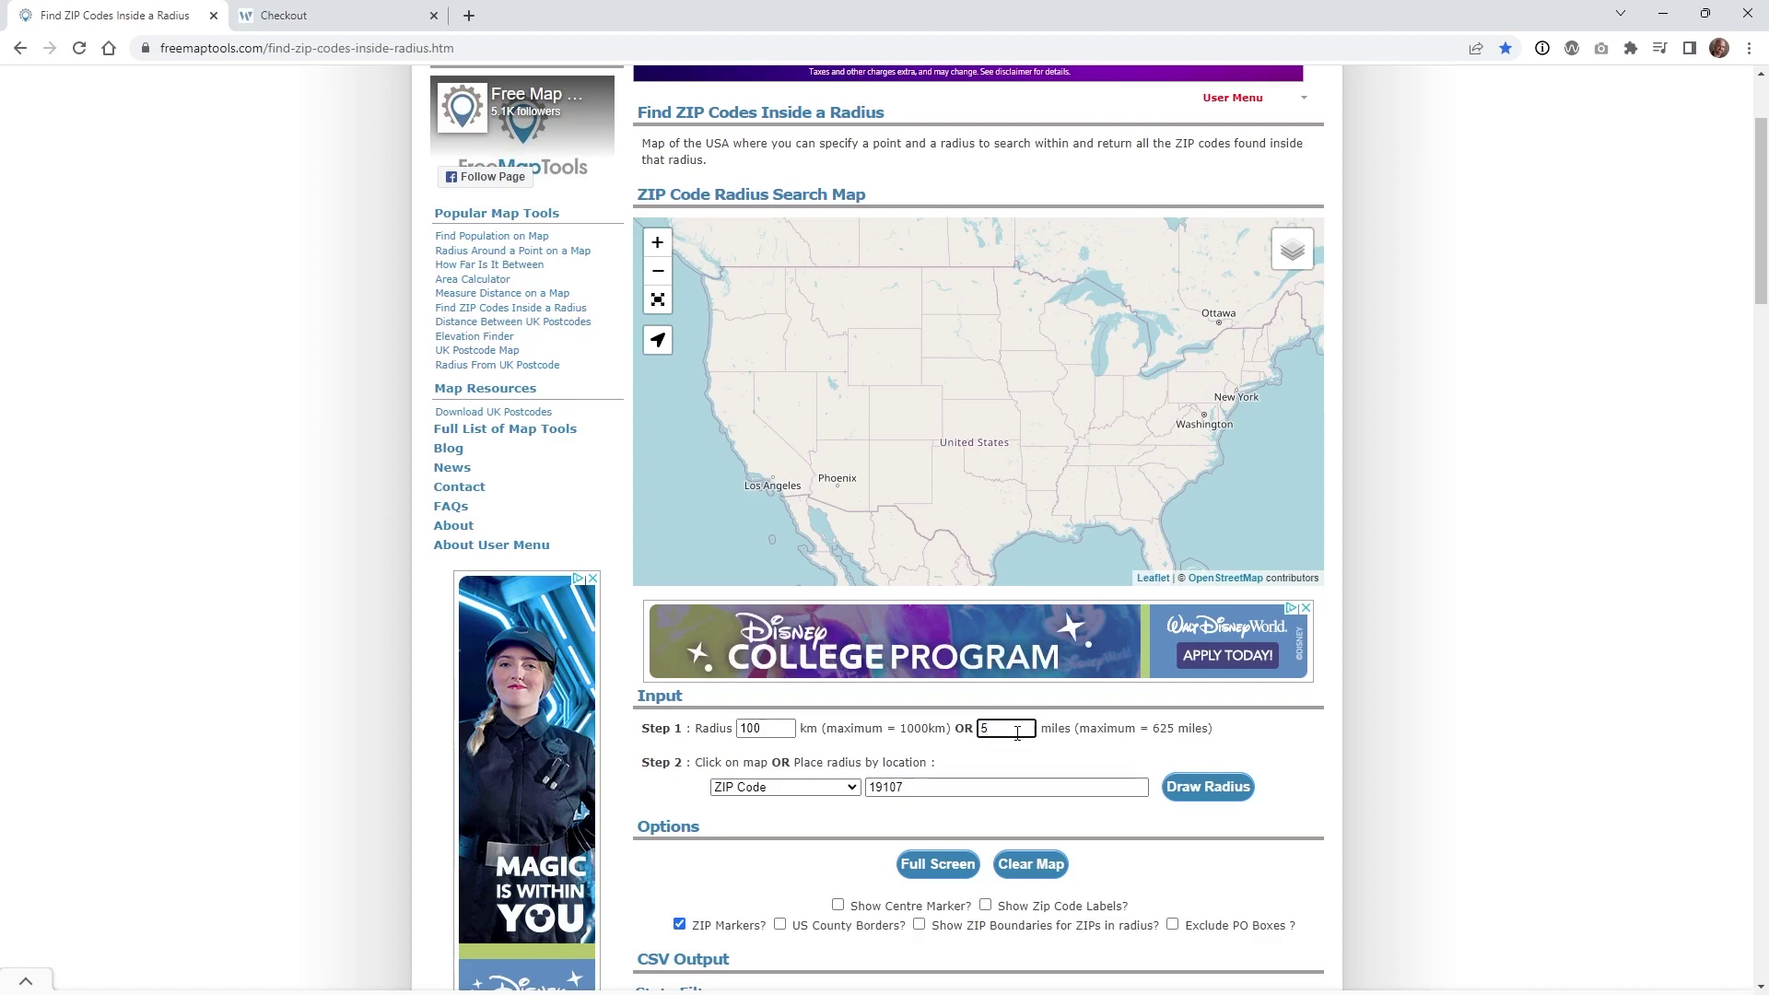
left_click(1234, 796)
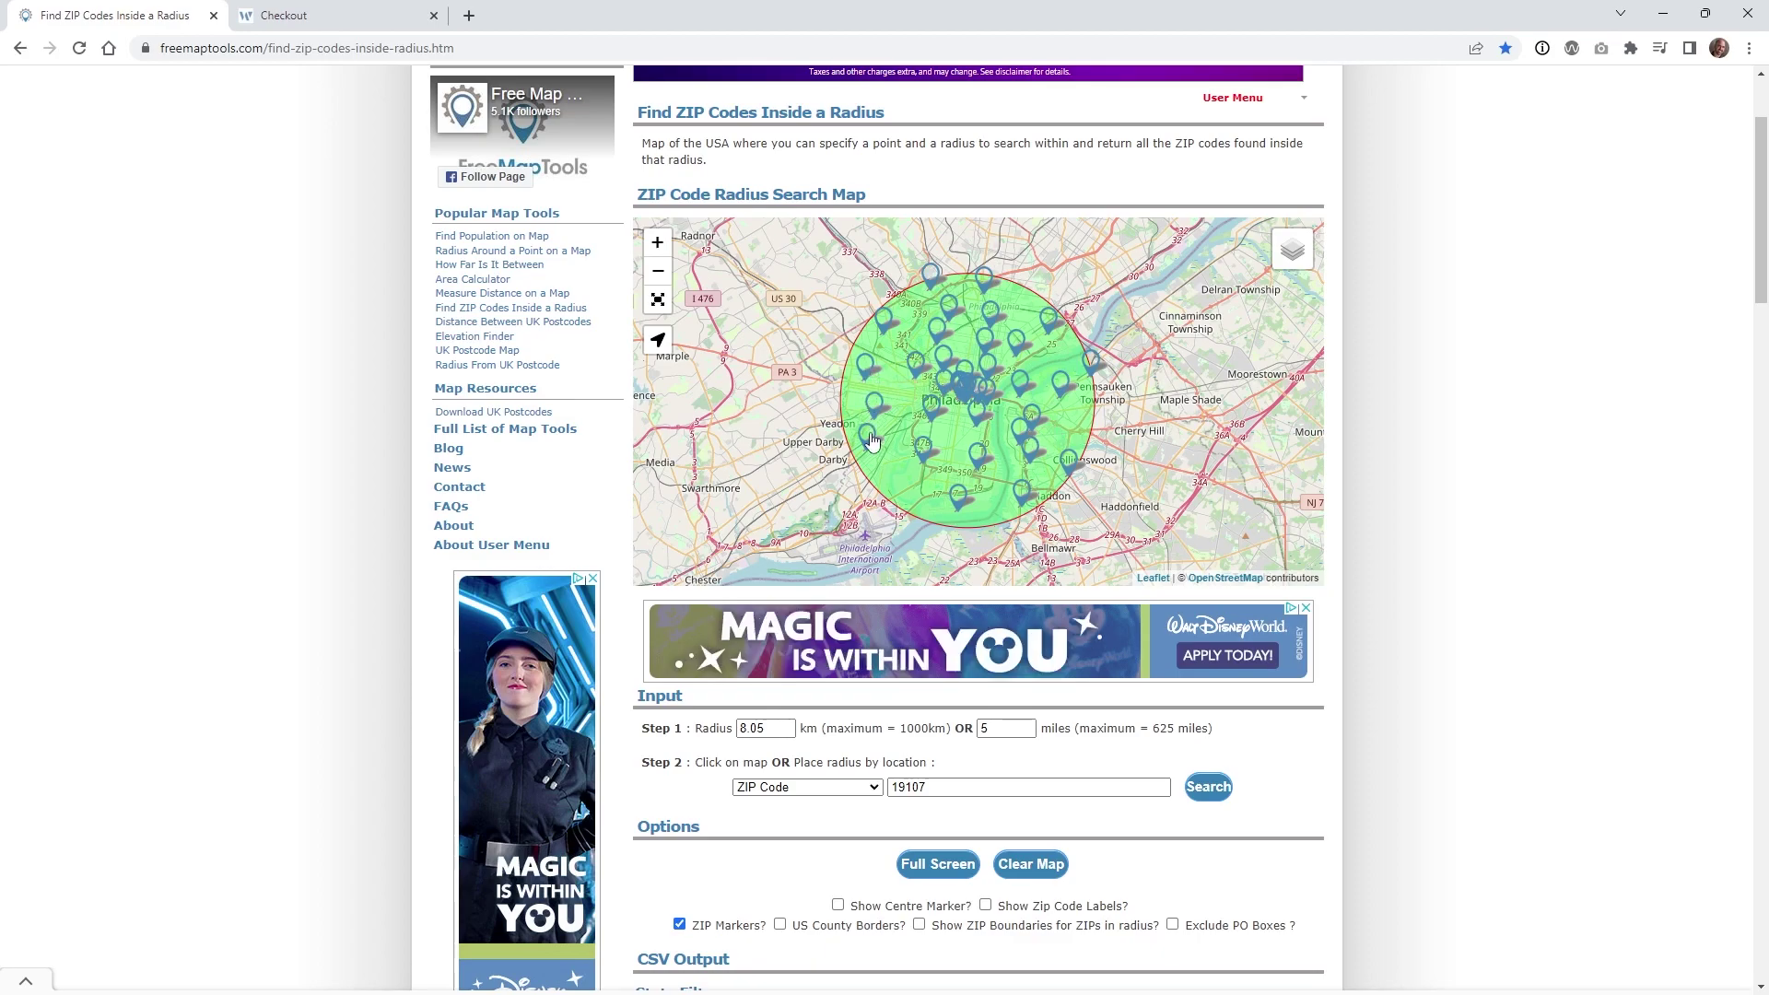
Enlarge the ZIP Codes output box and select the full comma-separated list of 70 ZIPs
scroll(1439, 444, "down", 2)
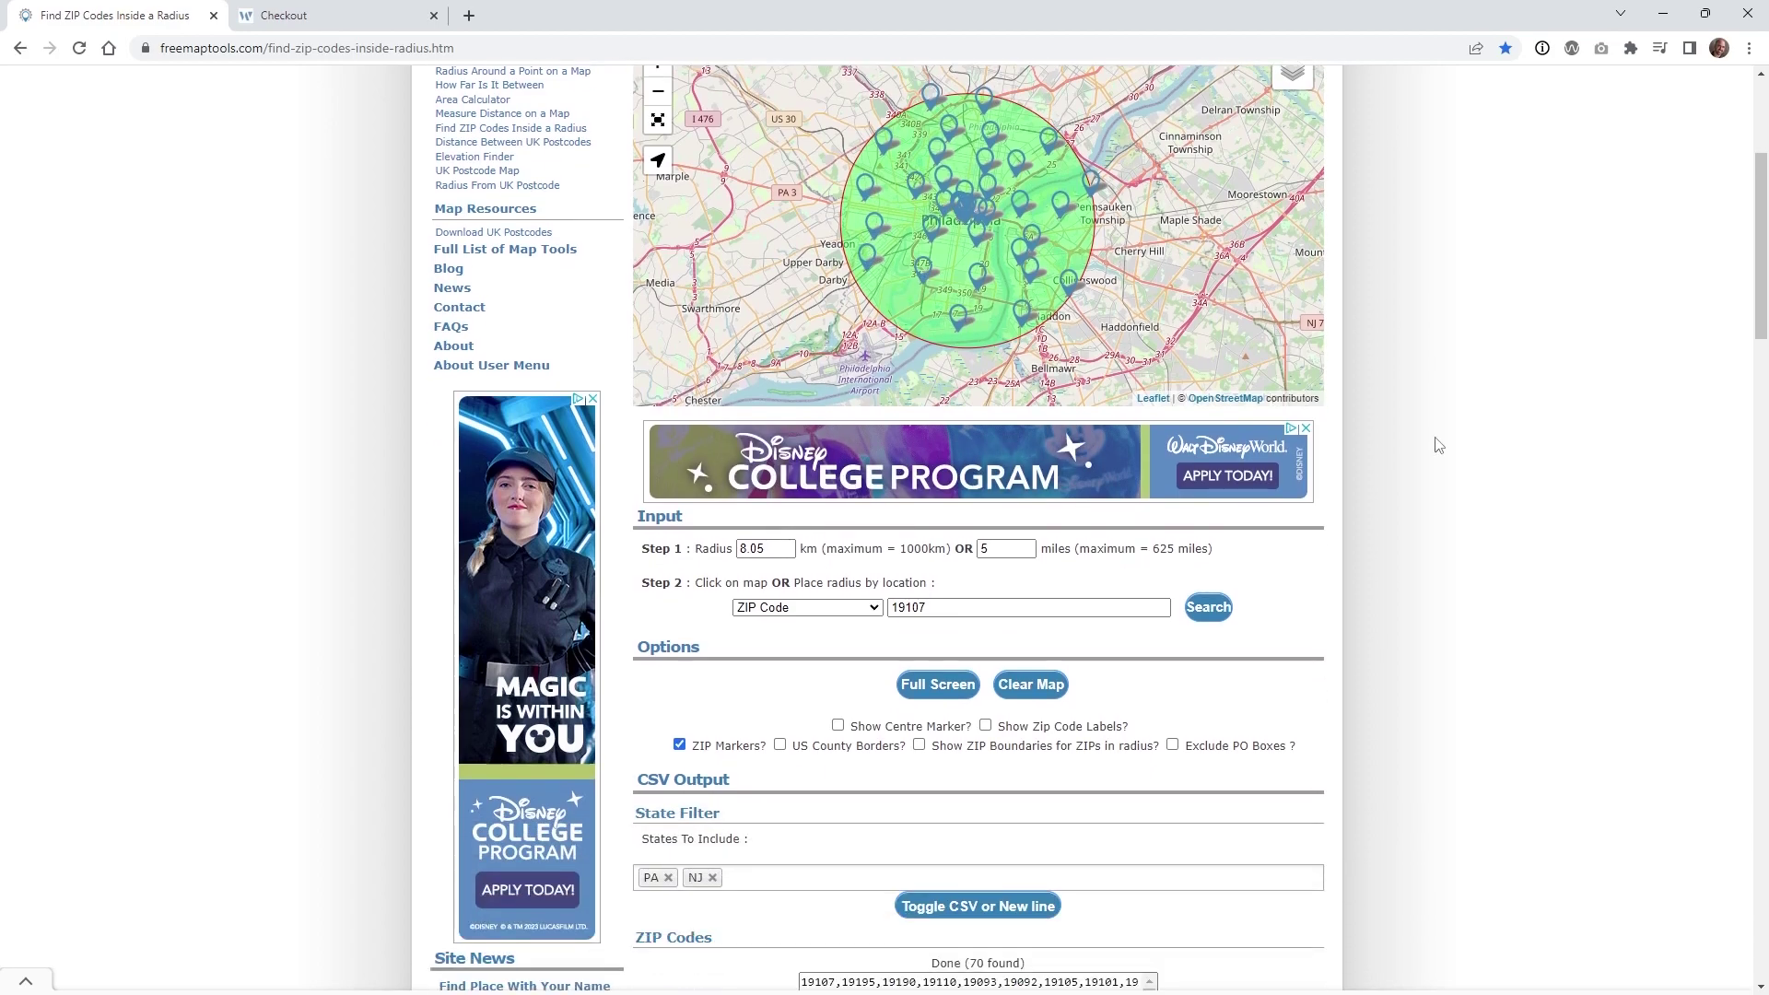
scroll(1439, 445, "down", 2)
scroll(1439, 446, "down", 4)
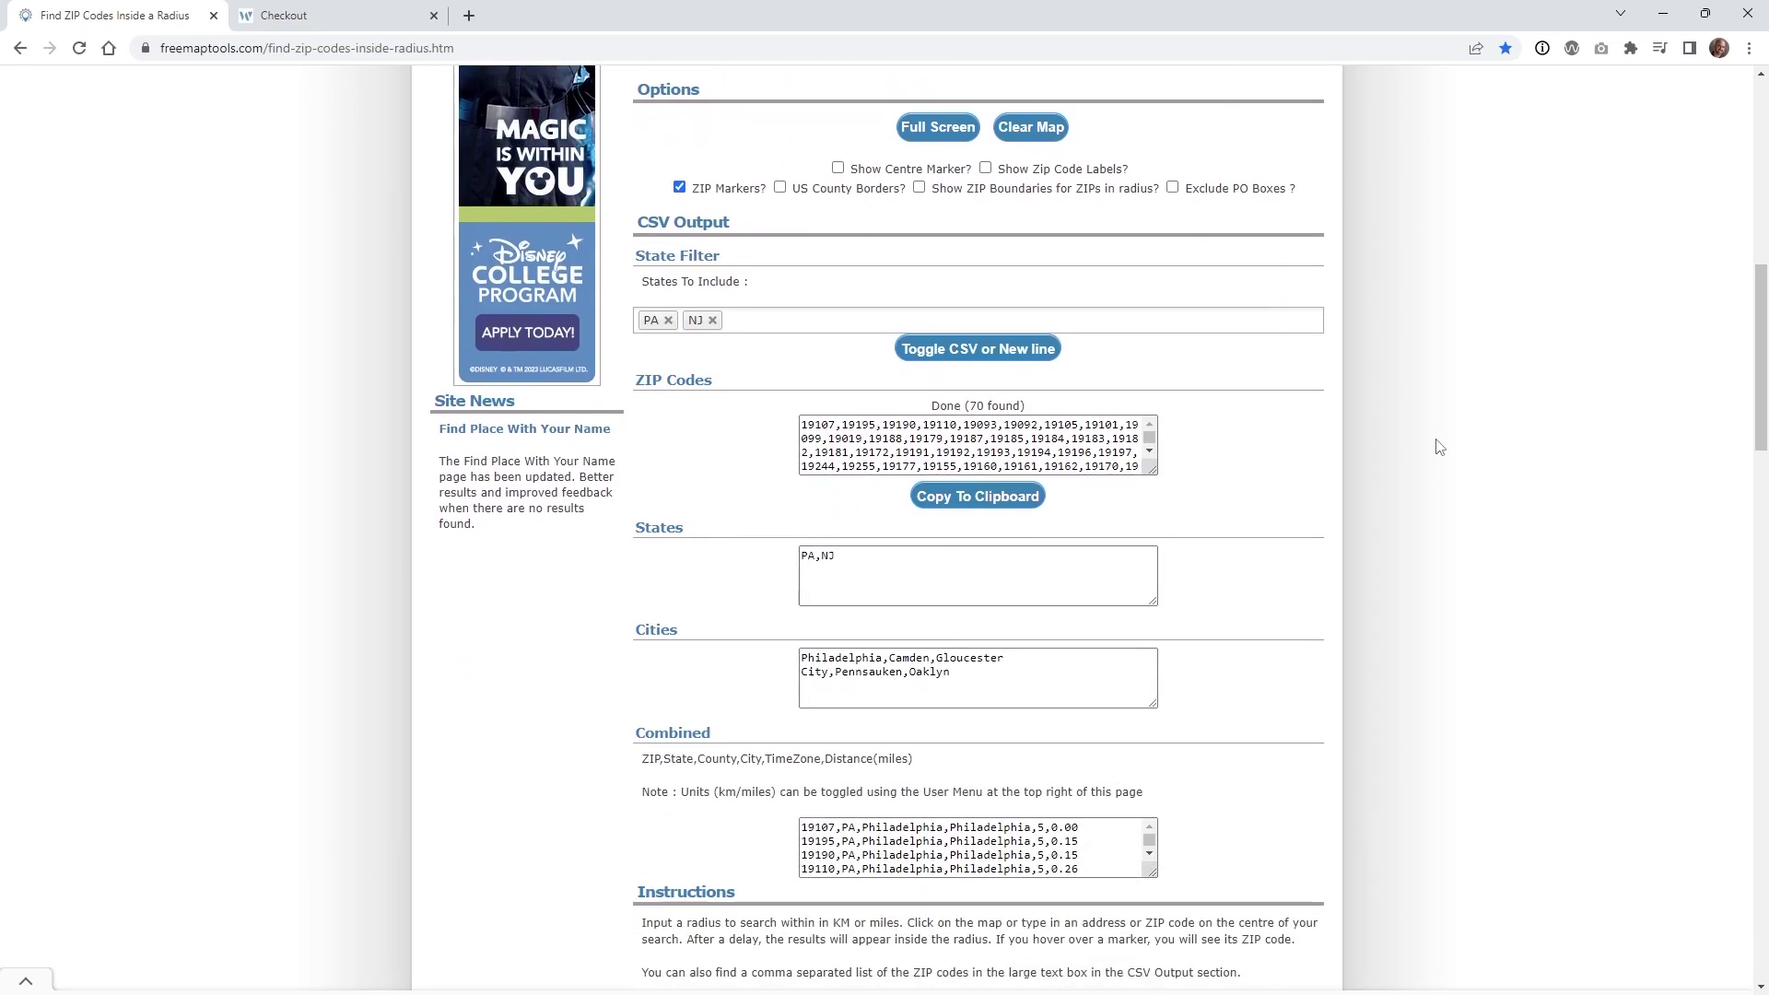
scroll(1439, 446, "down", 2)
left_click_drag(1153, 286, 1230, 432)
left_click_drag(1079, 317, 661, 250)
key("ctrl+c")
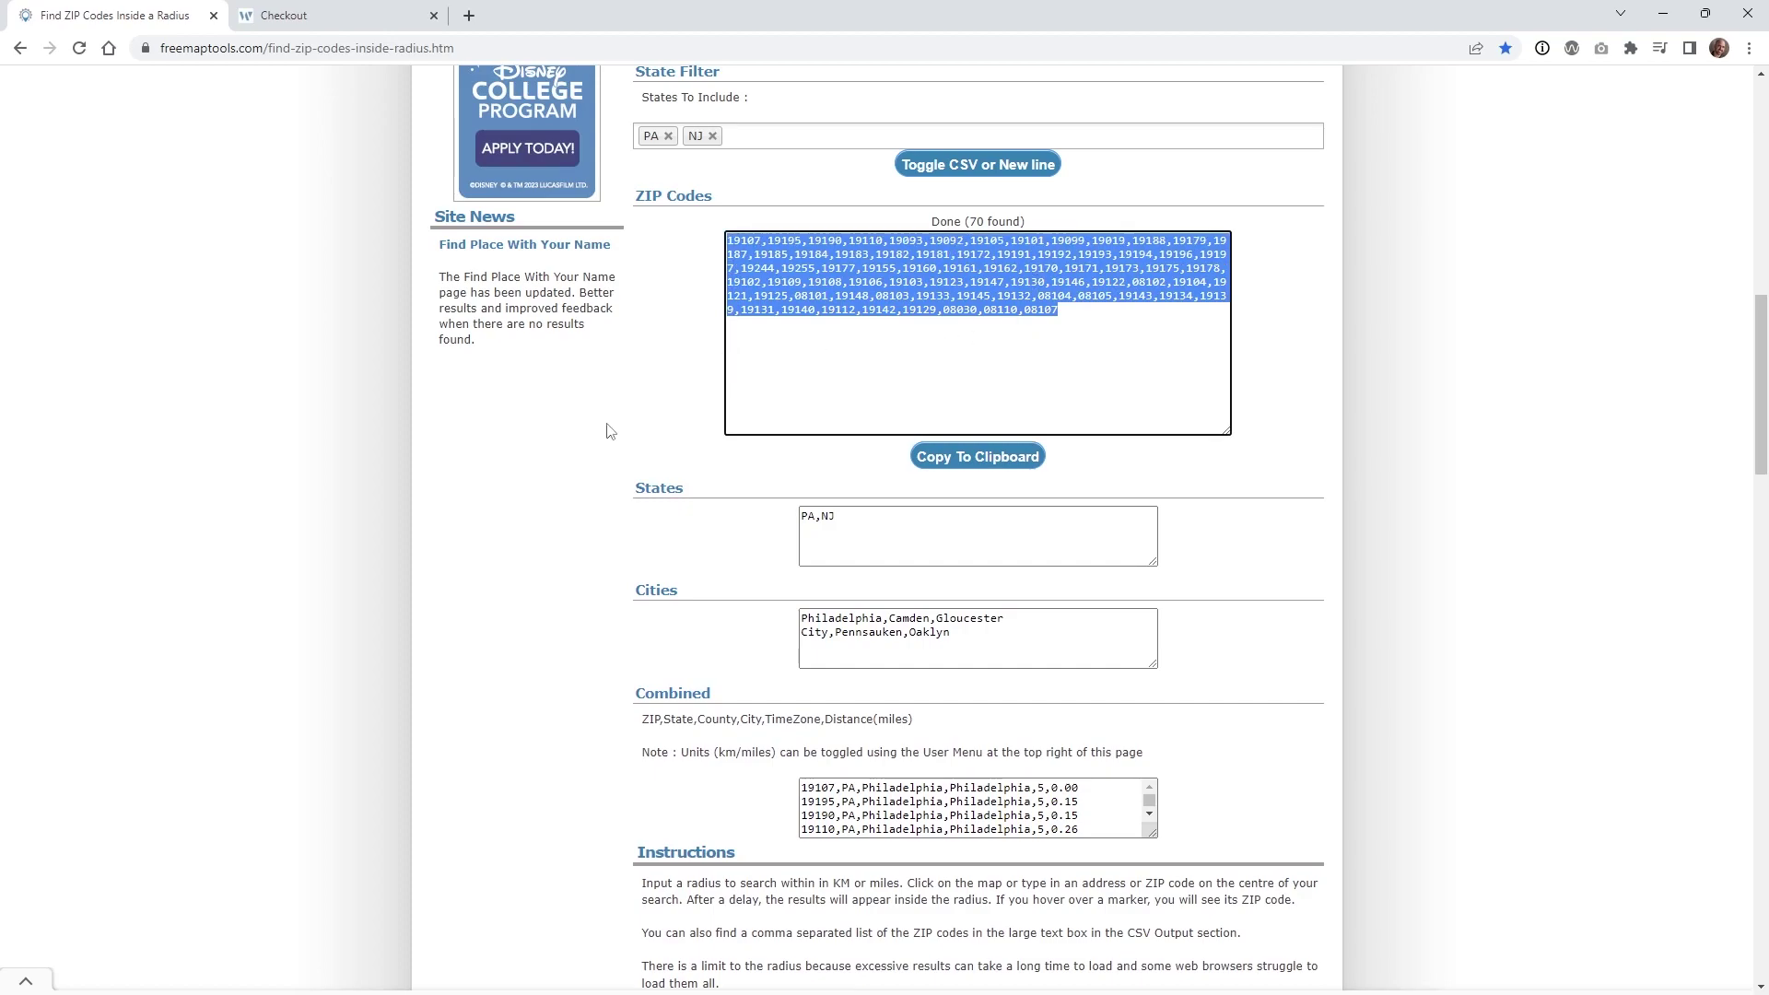
scroll(634, 511, "up", 4)
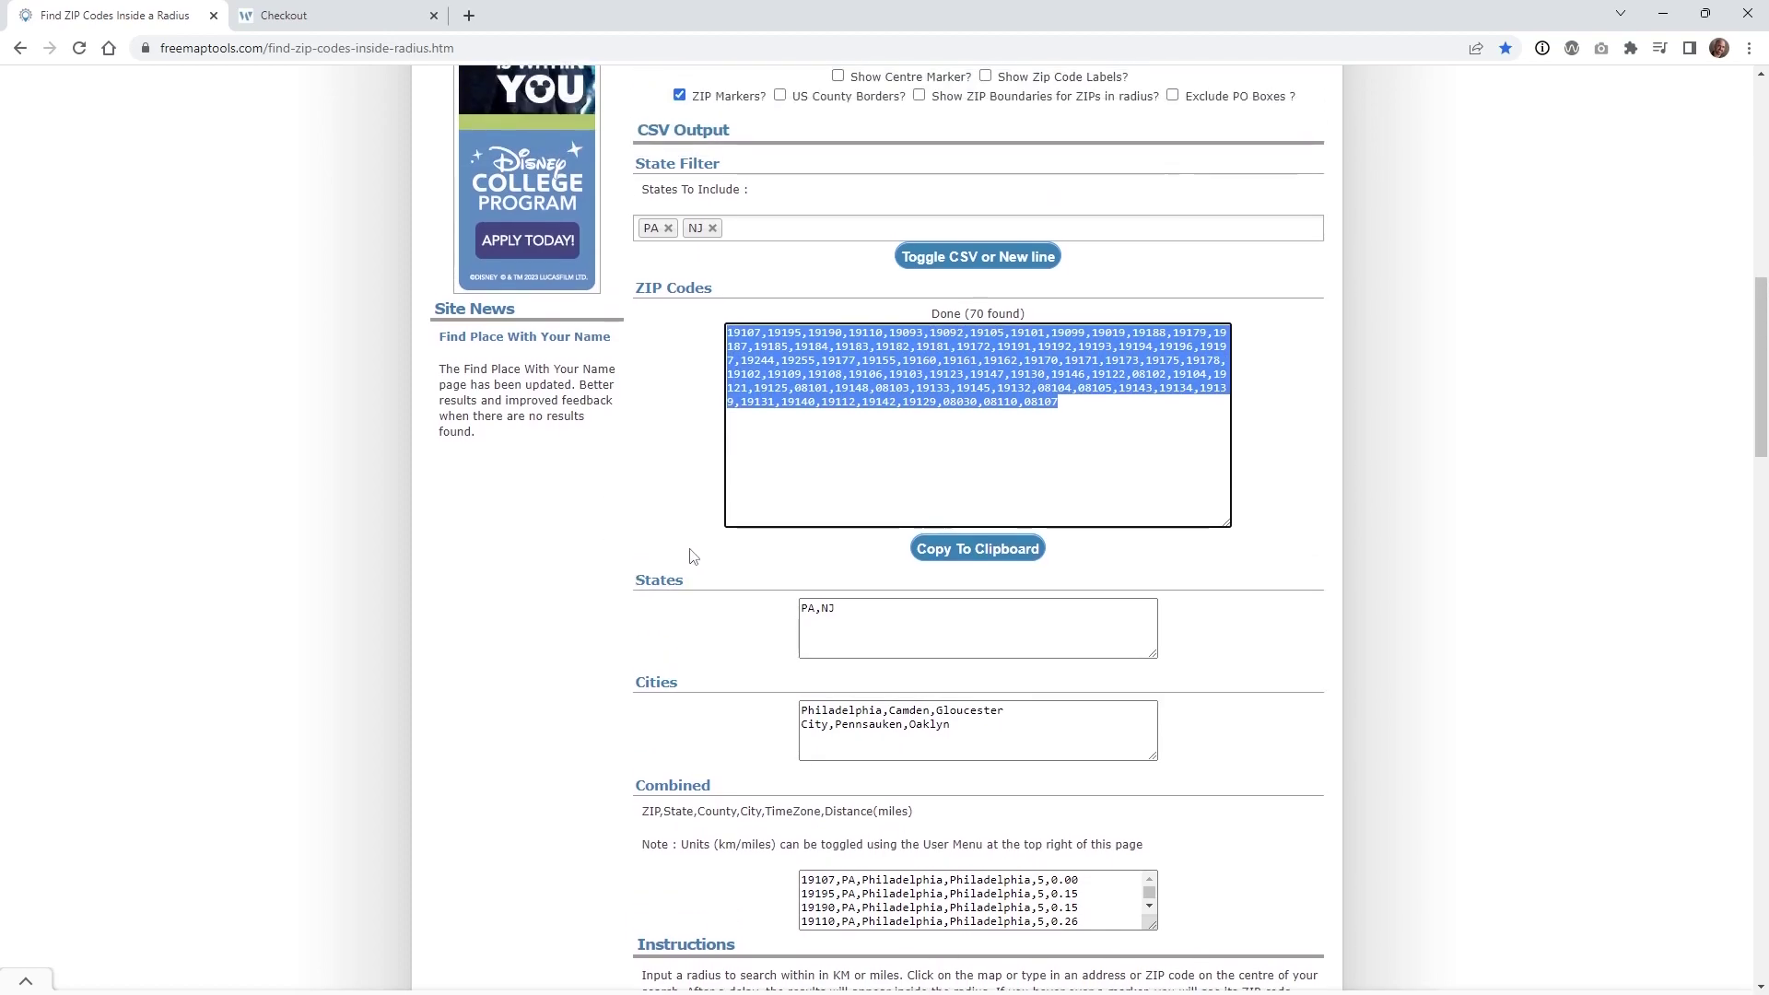
scroll(691, 554, "up", 4)
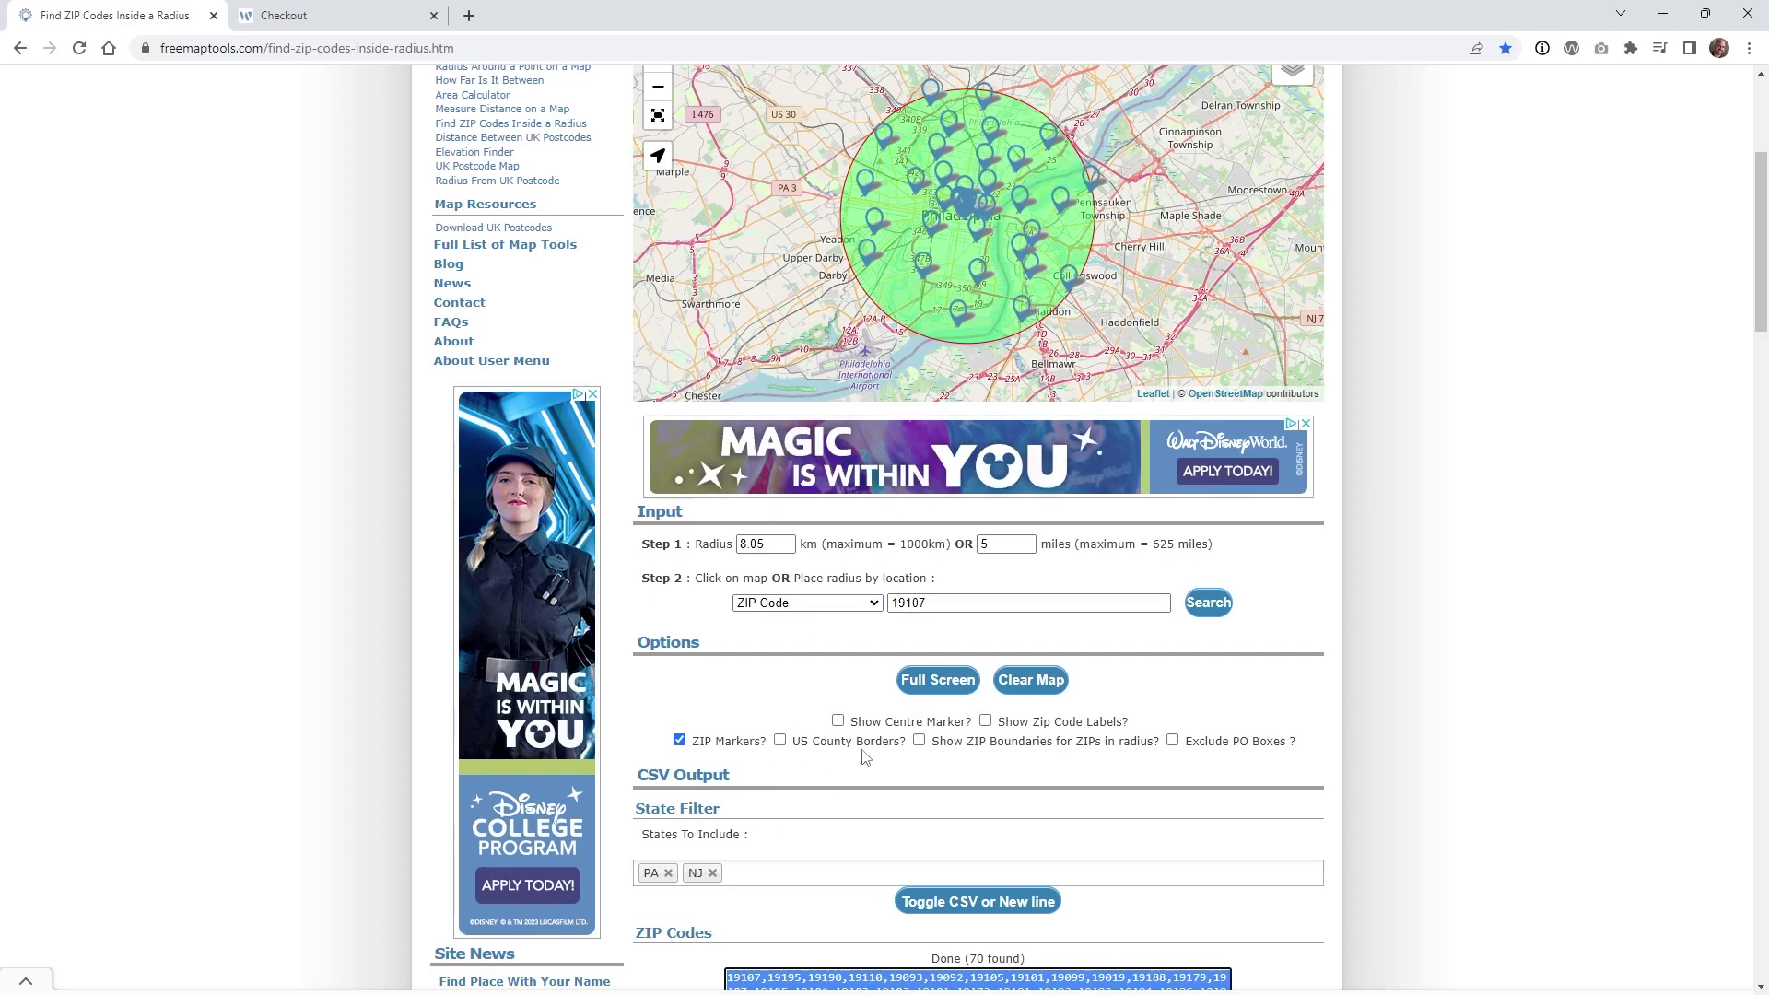
scroll(887, 758, "down", 5)
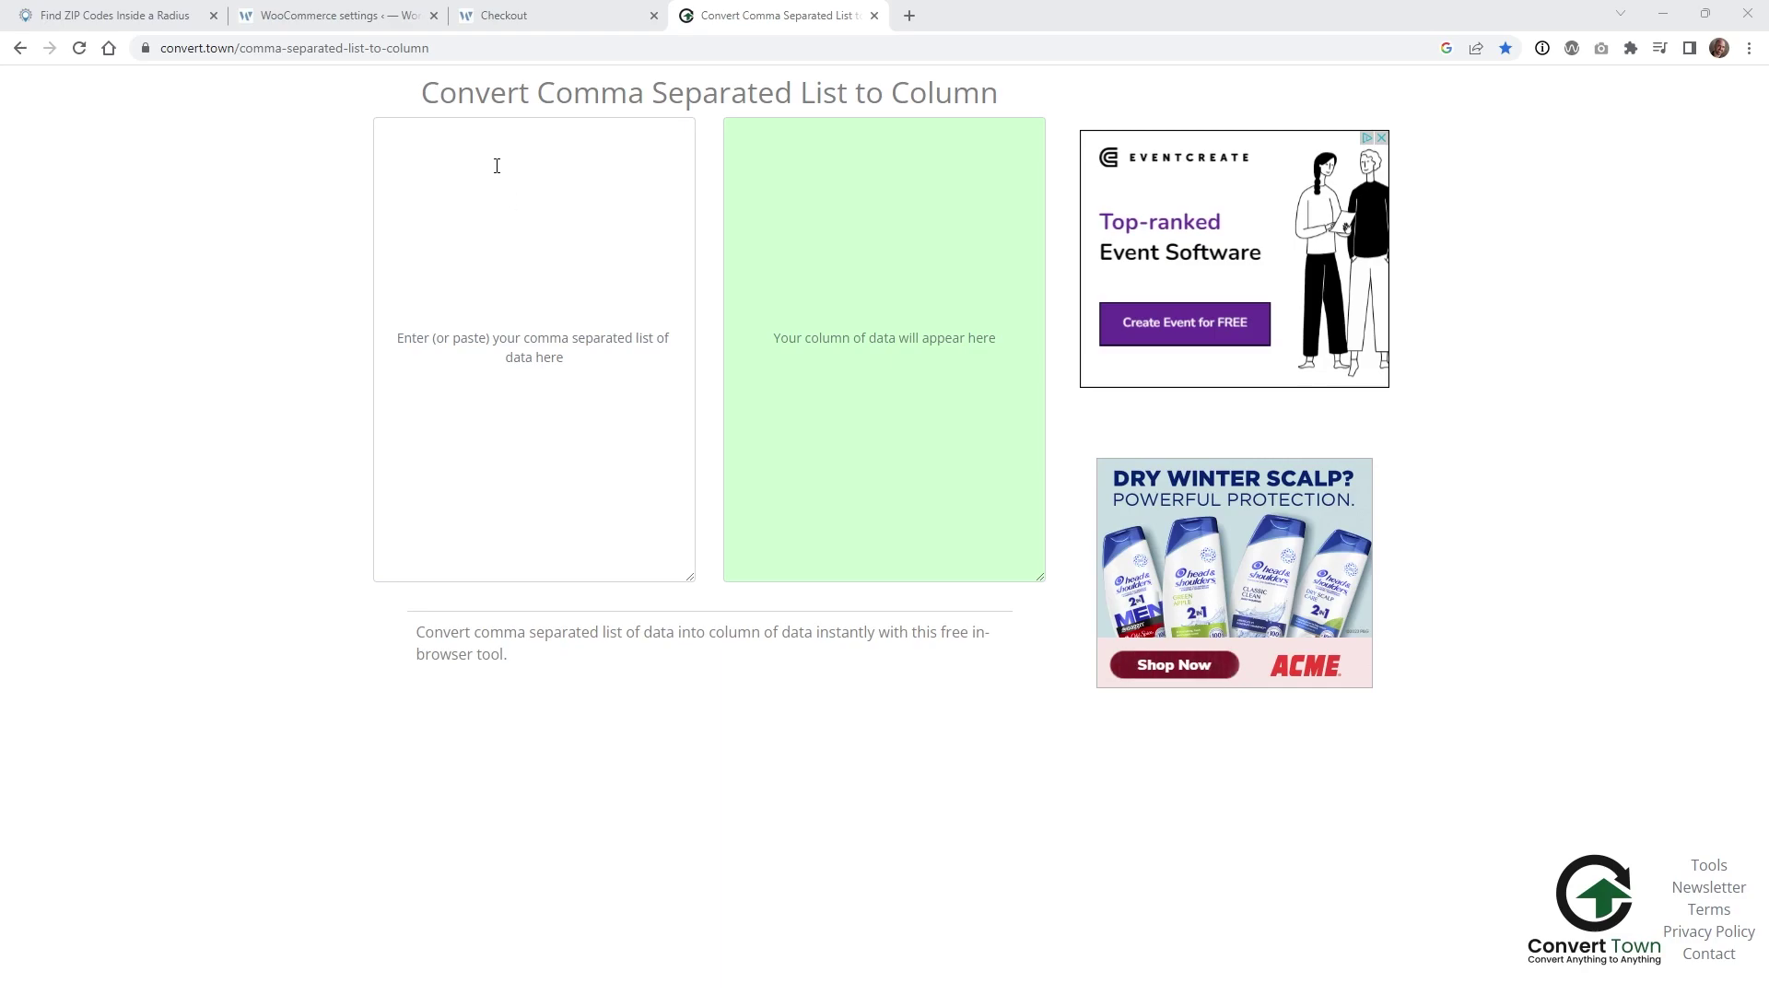
Paste the ZIP list into Convert Town to get a one-per-line column, then return to WooCommerce
left_click(561, 306)
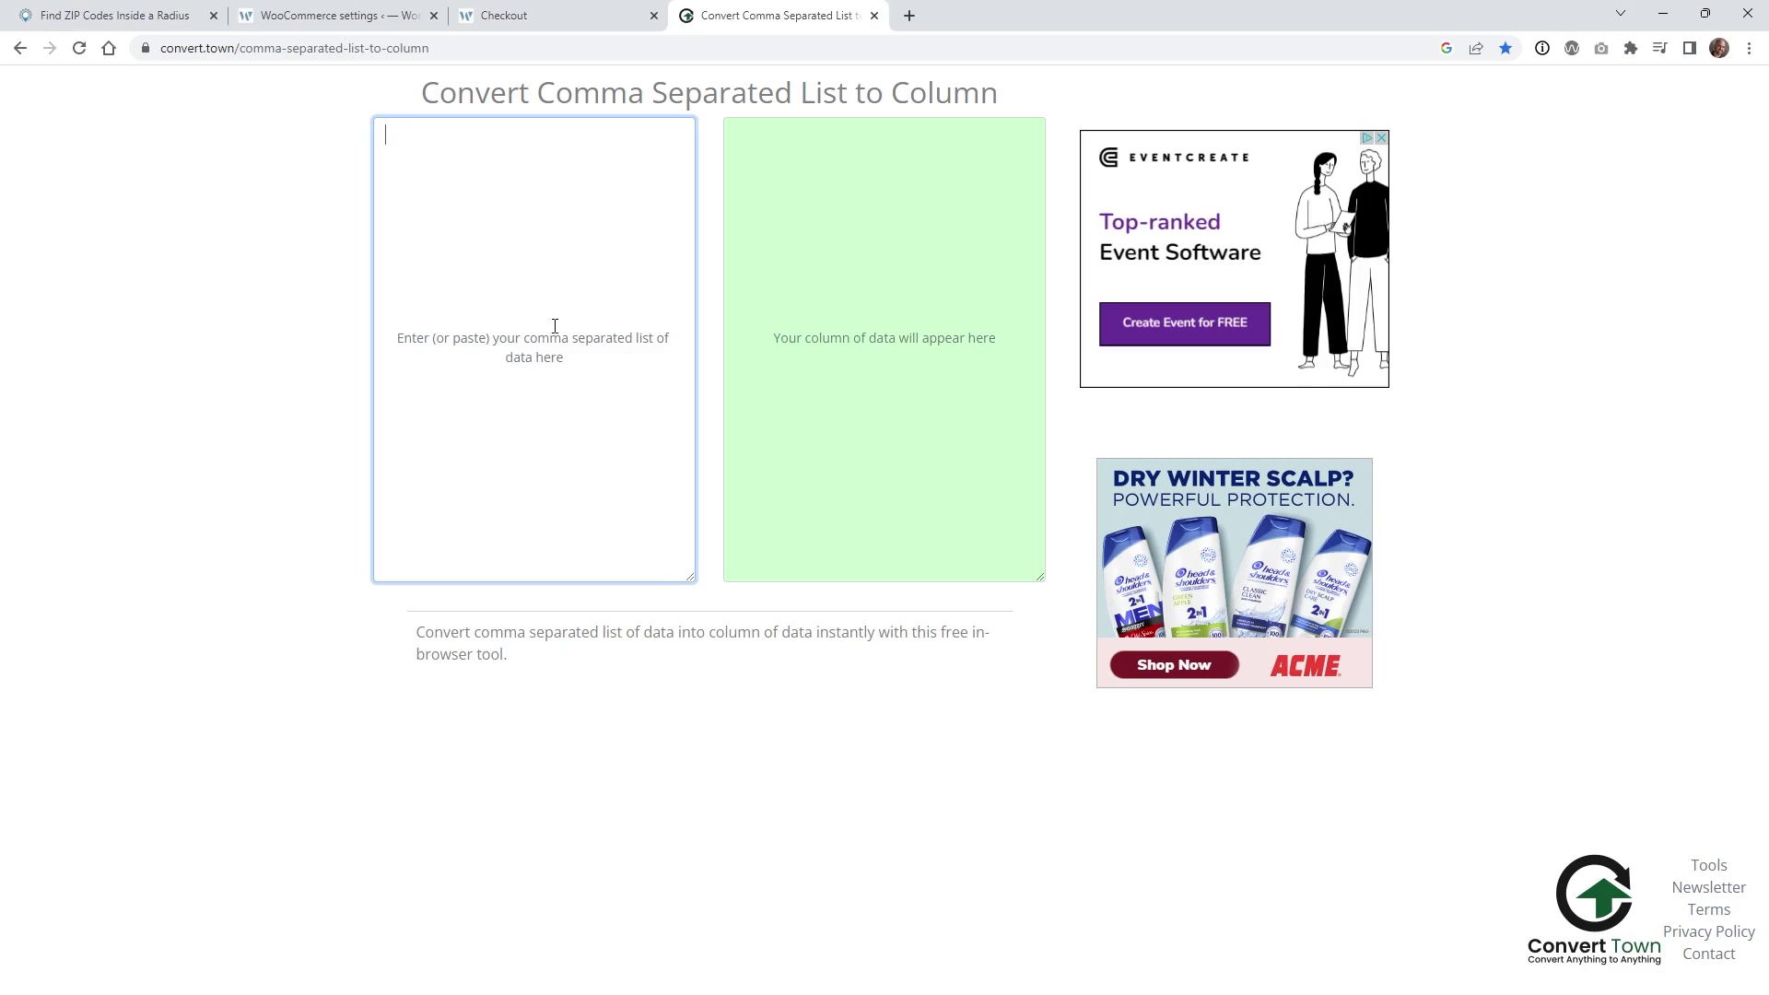
key("ctrl+v")
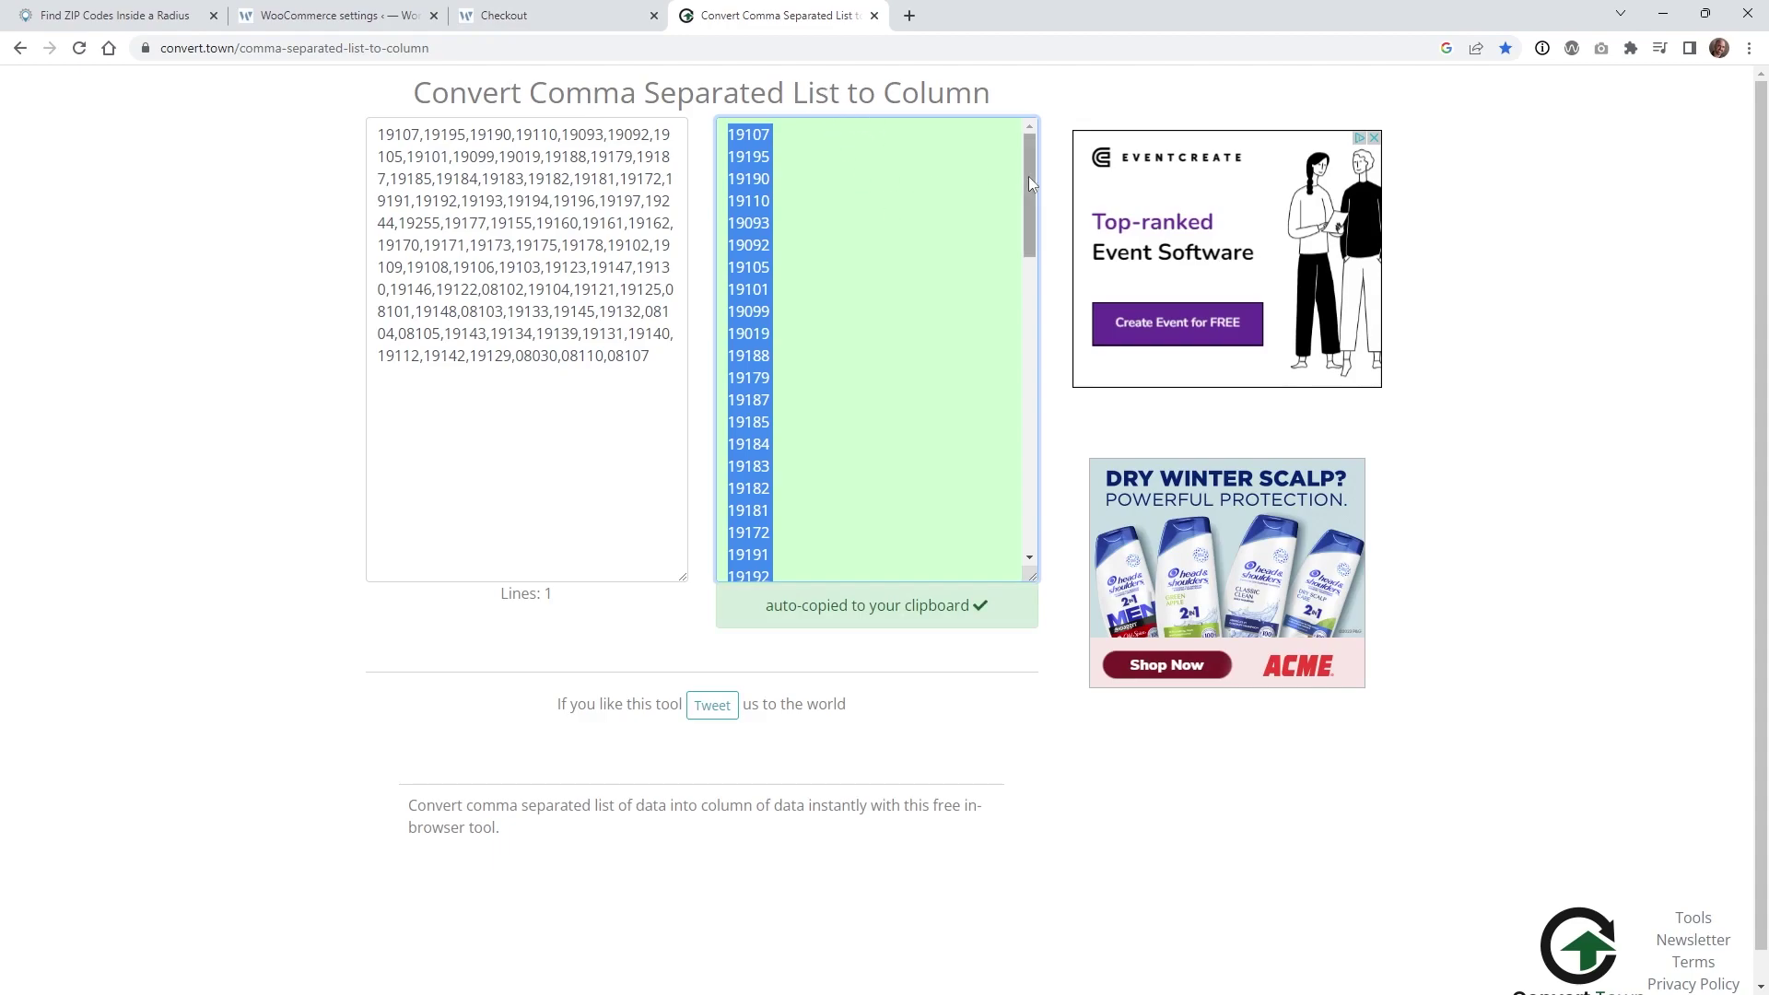
left_click_drag(1028, 175, 1009, 134)
scroll(806, 339, "down", 15)
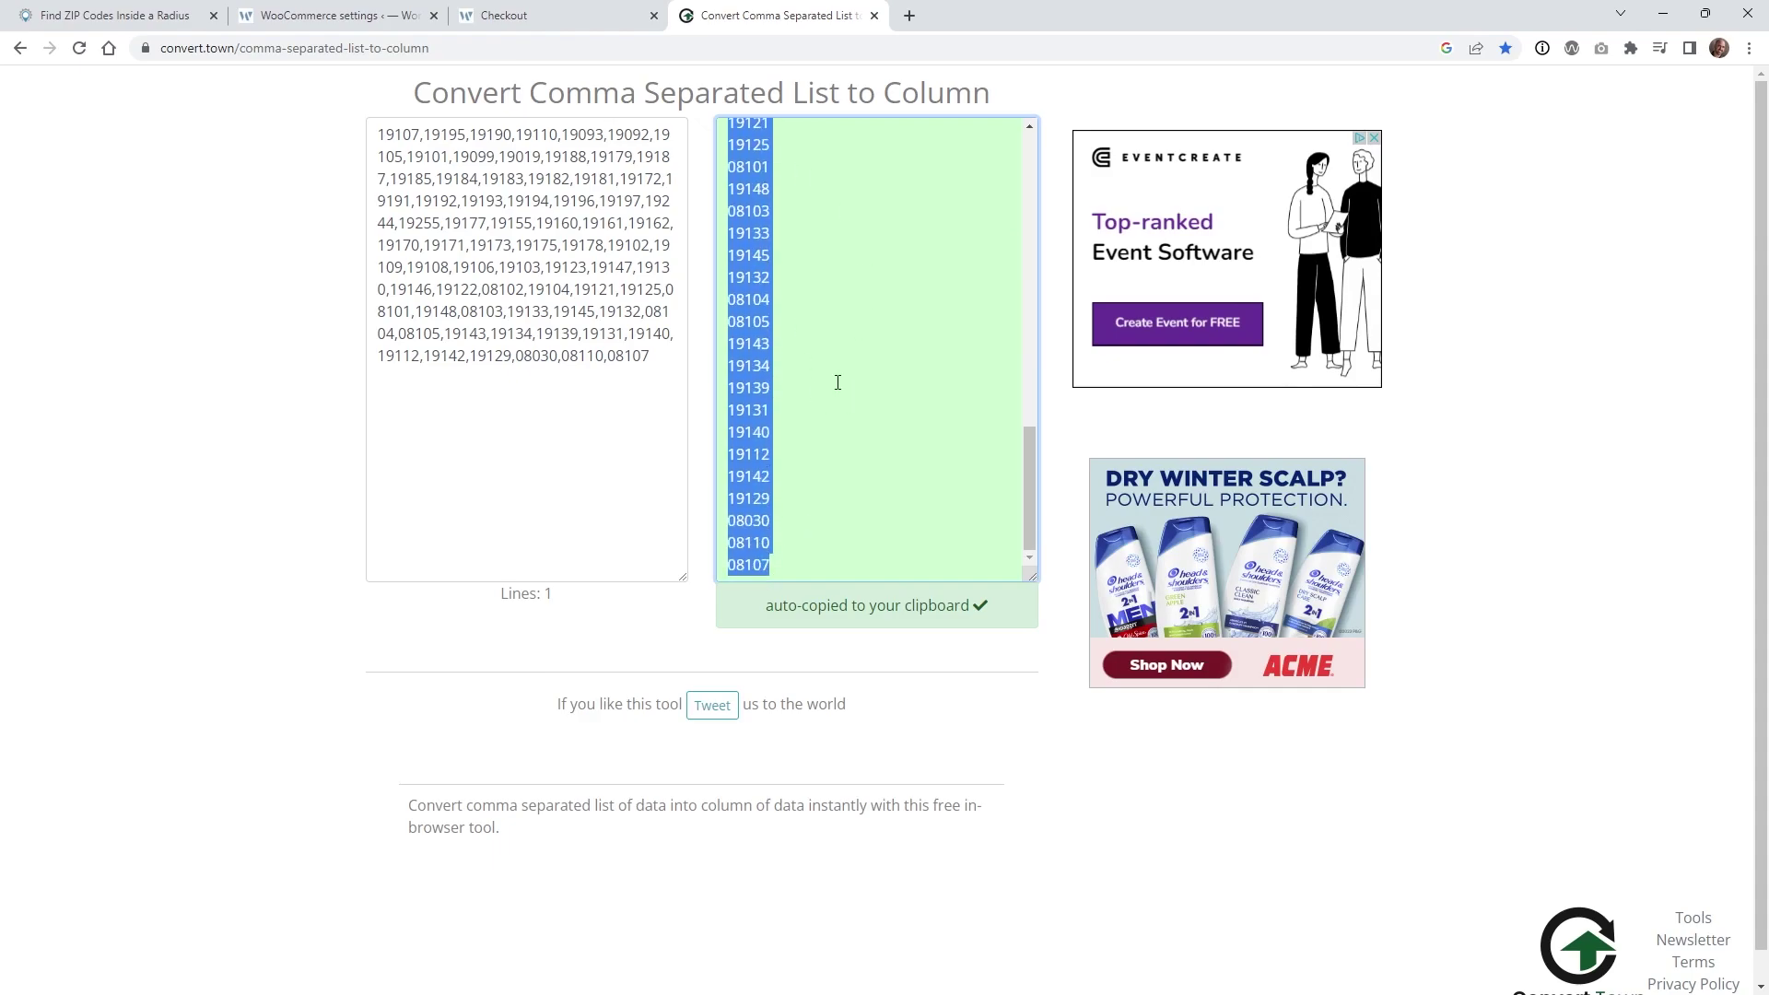
scroll(837, 382, "up", 15)
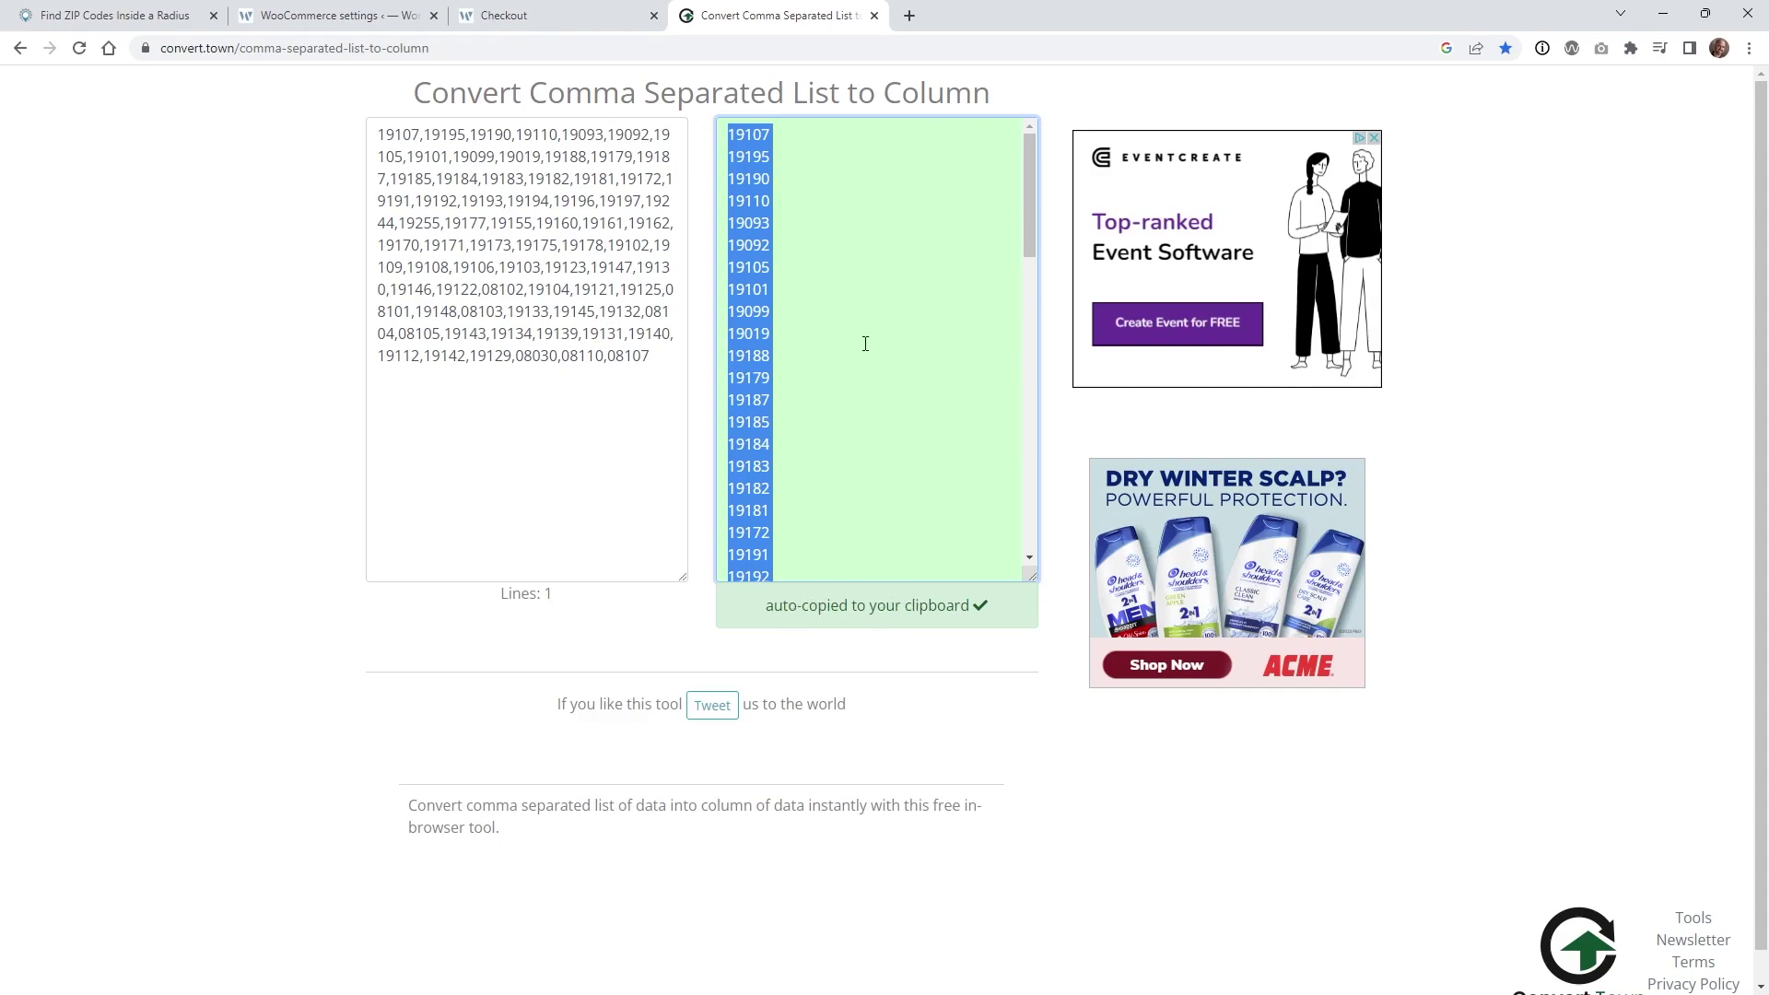
key("ctrl+2")
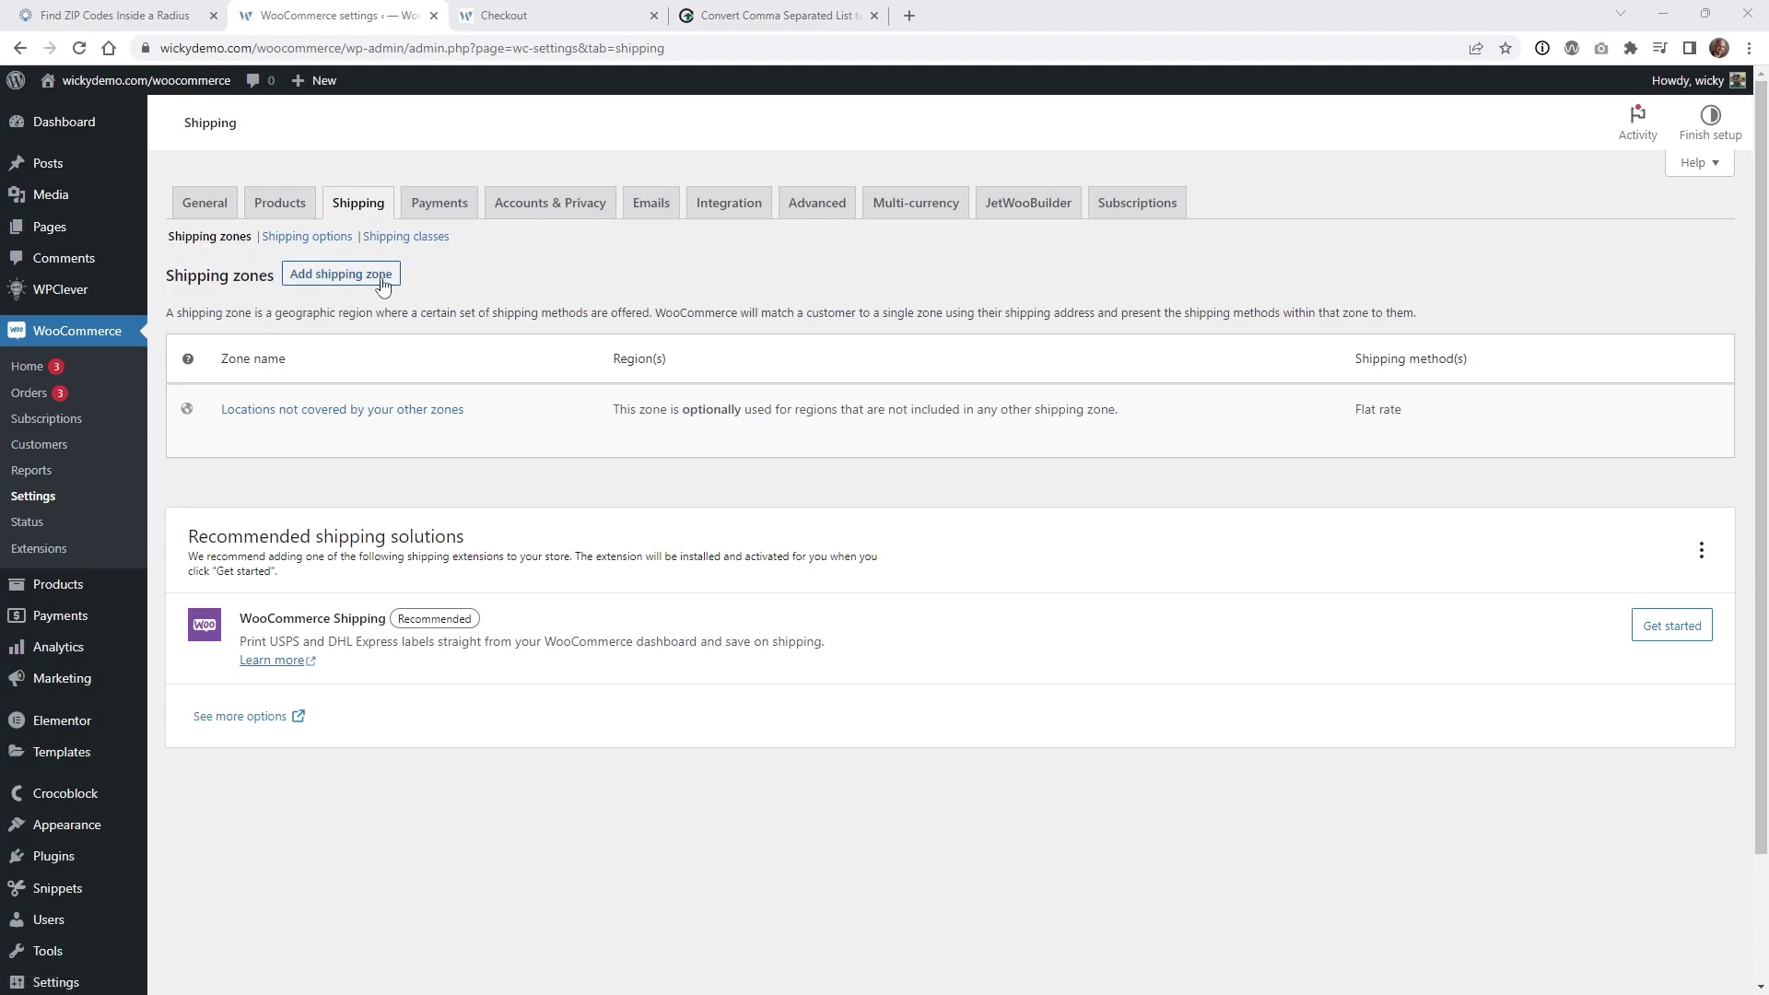
Add a new shipping zone named '5 Miles'
left_click(323, 279)
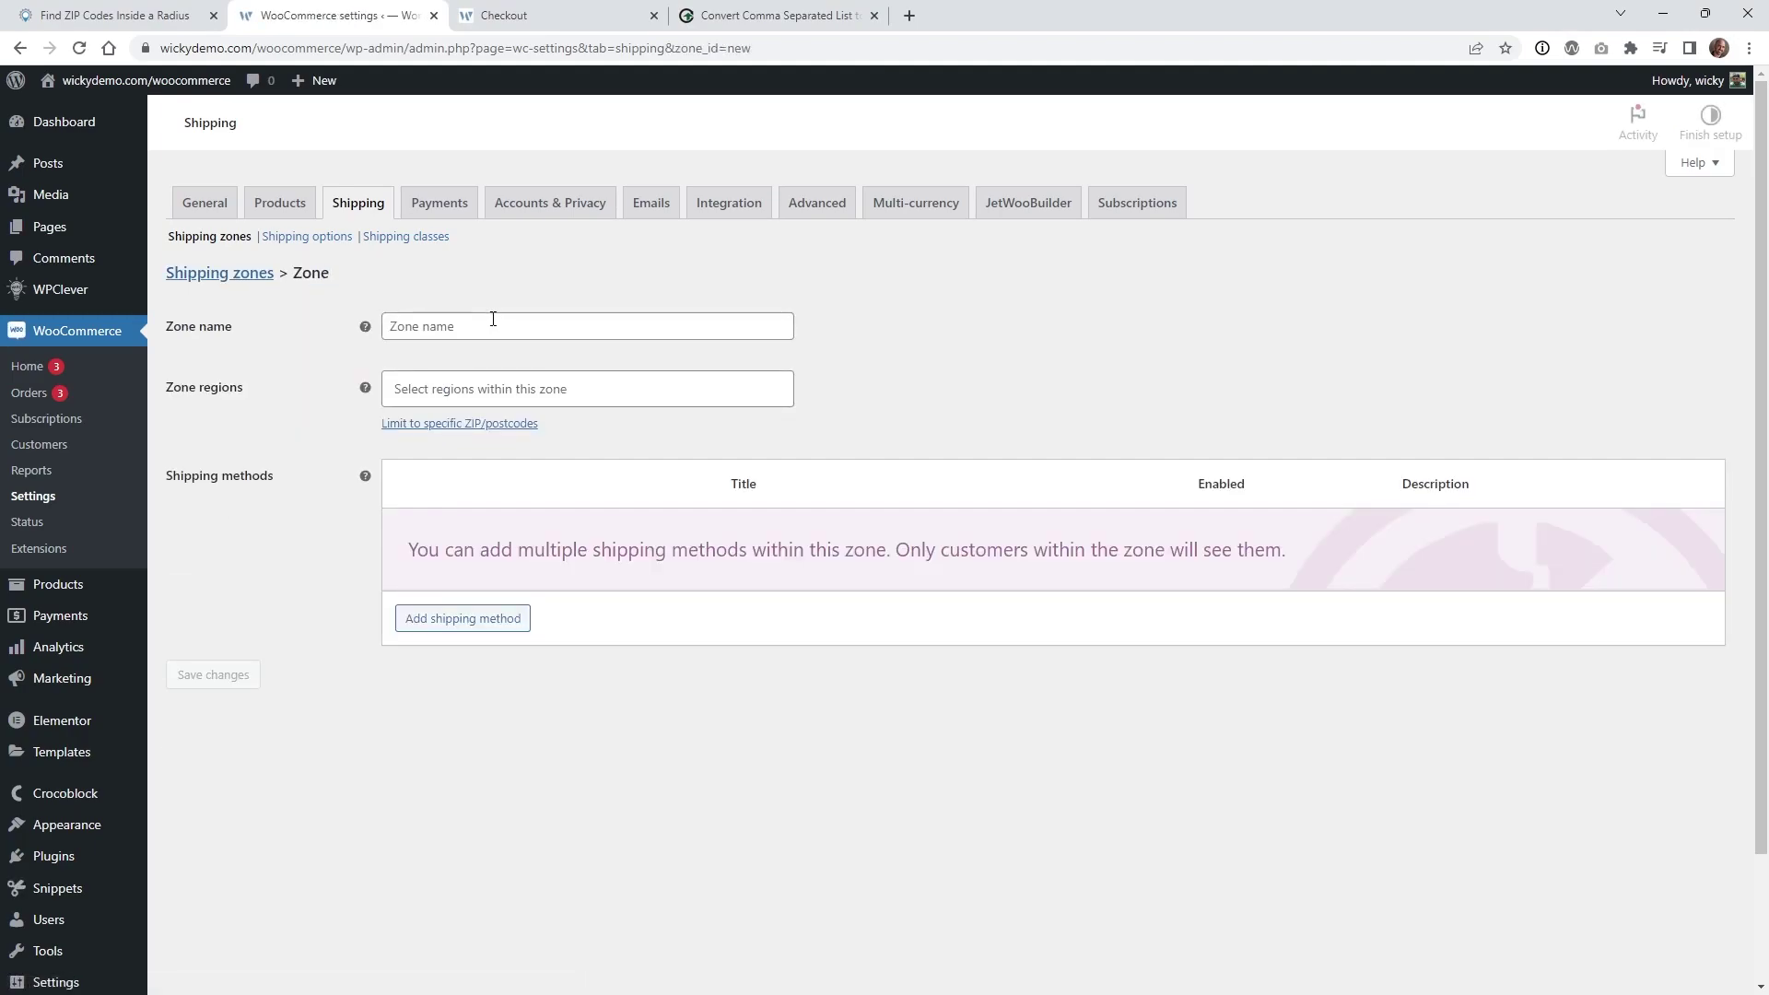
left_click(495, 324)
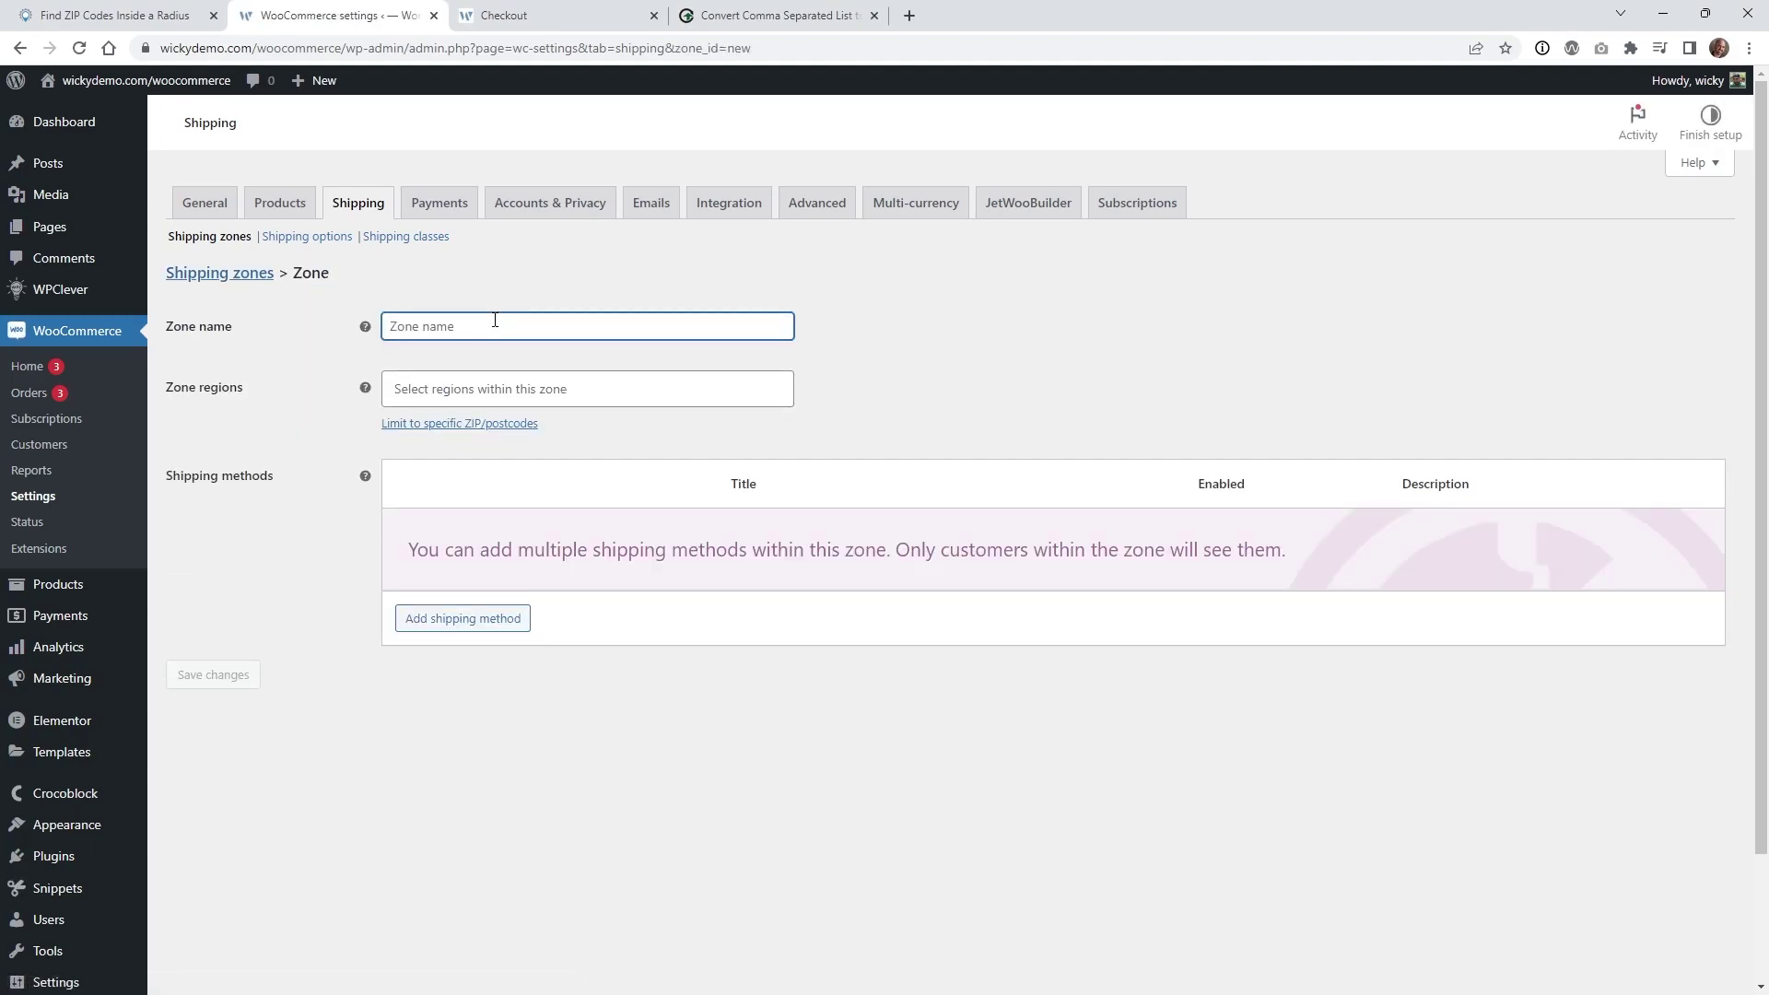
type("5")
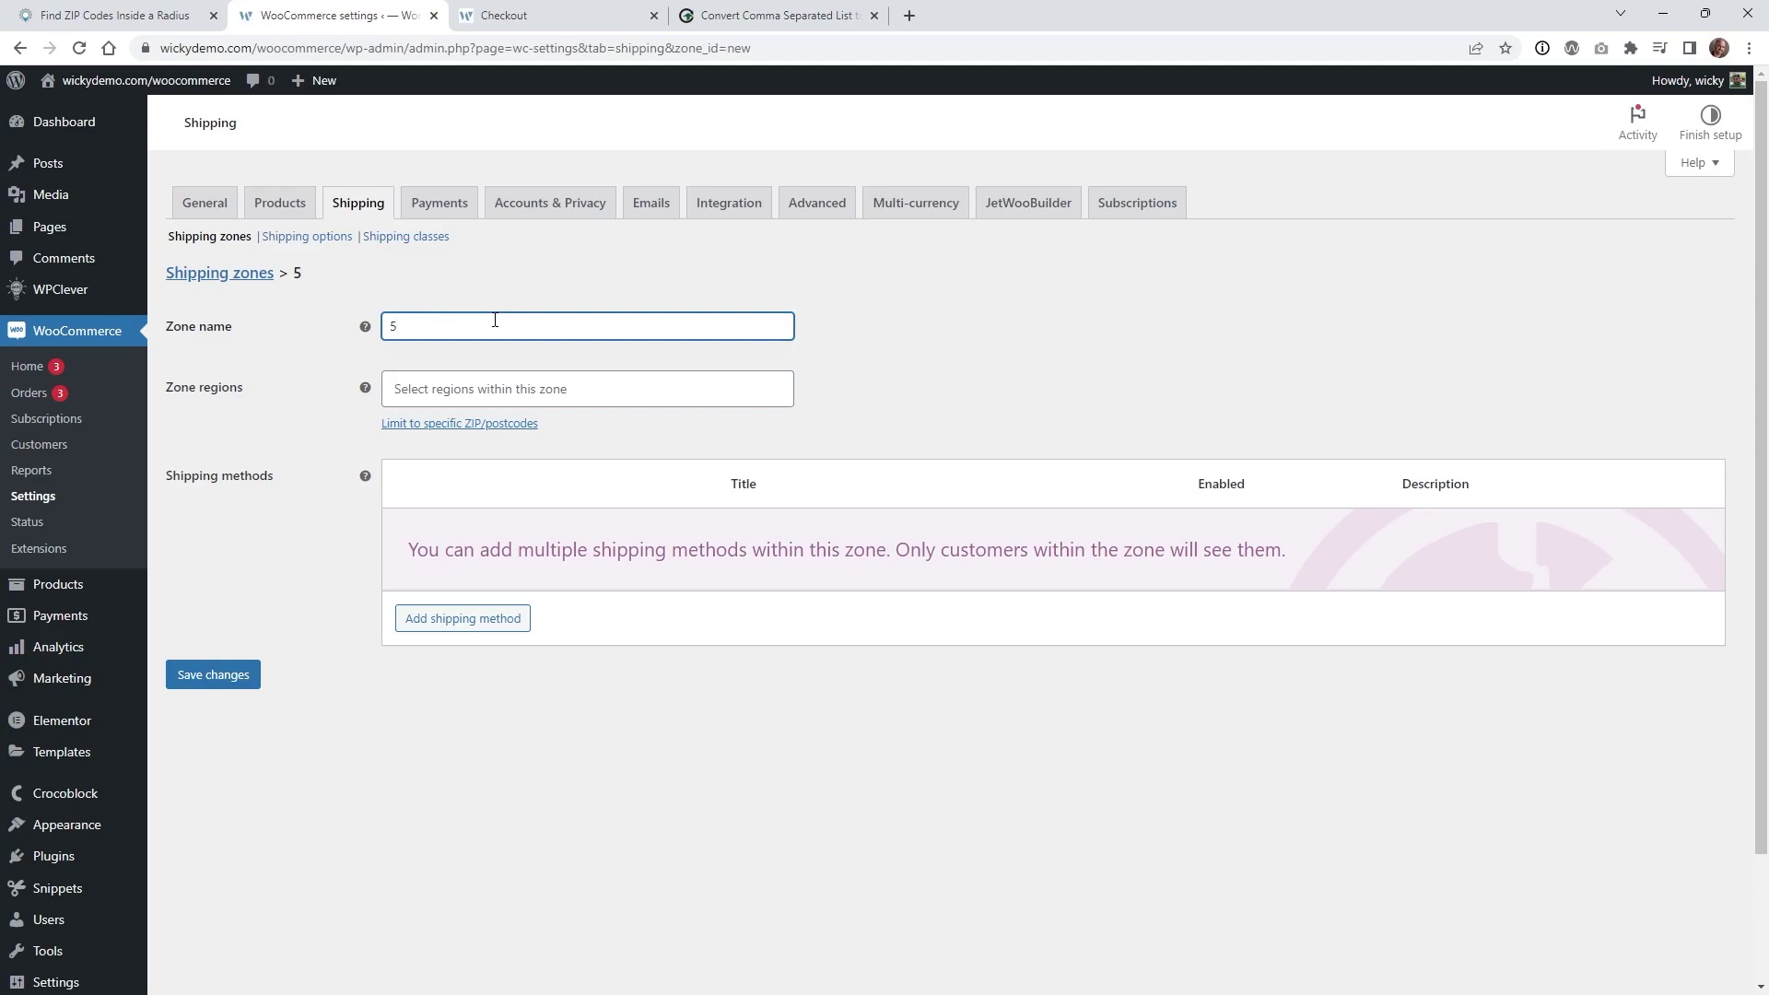
type(" Miles")
left_click(457, 382)
left_click(883, 356)
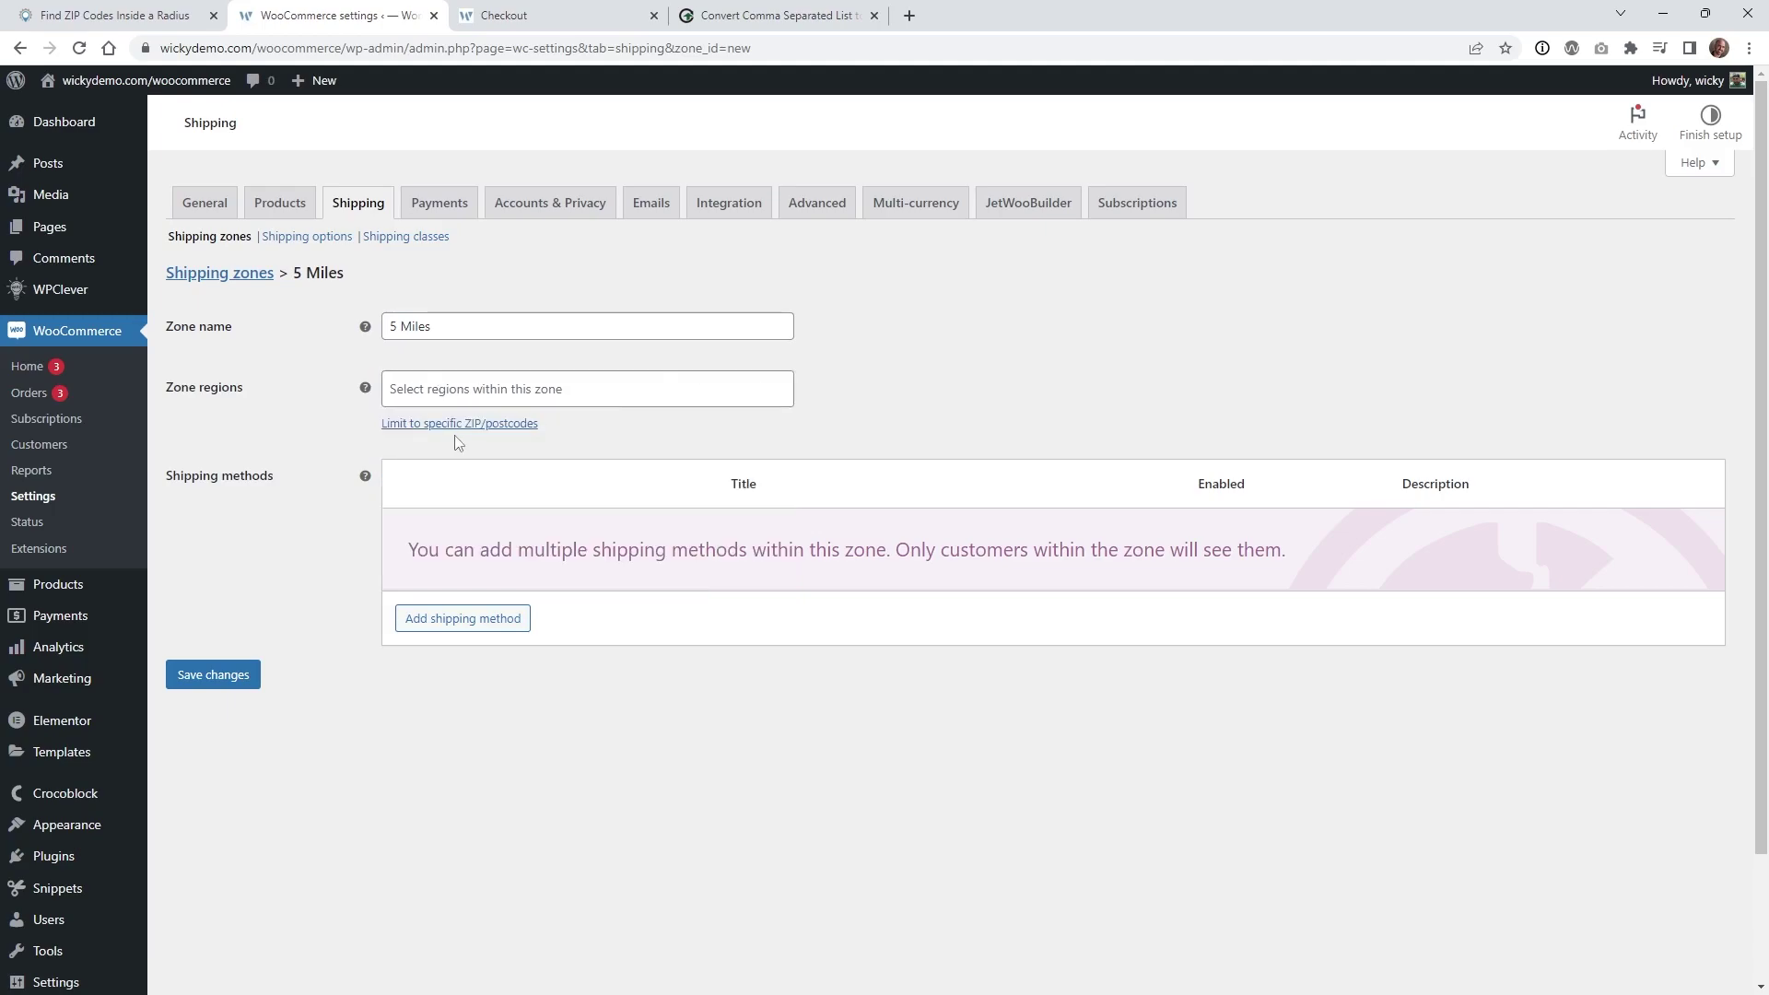
Limit the zone to specific ZIP codes by pasting the one-per-line ZIP list
left_click(433, 425)
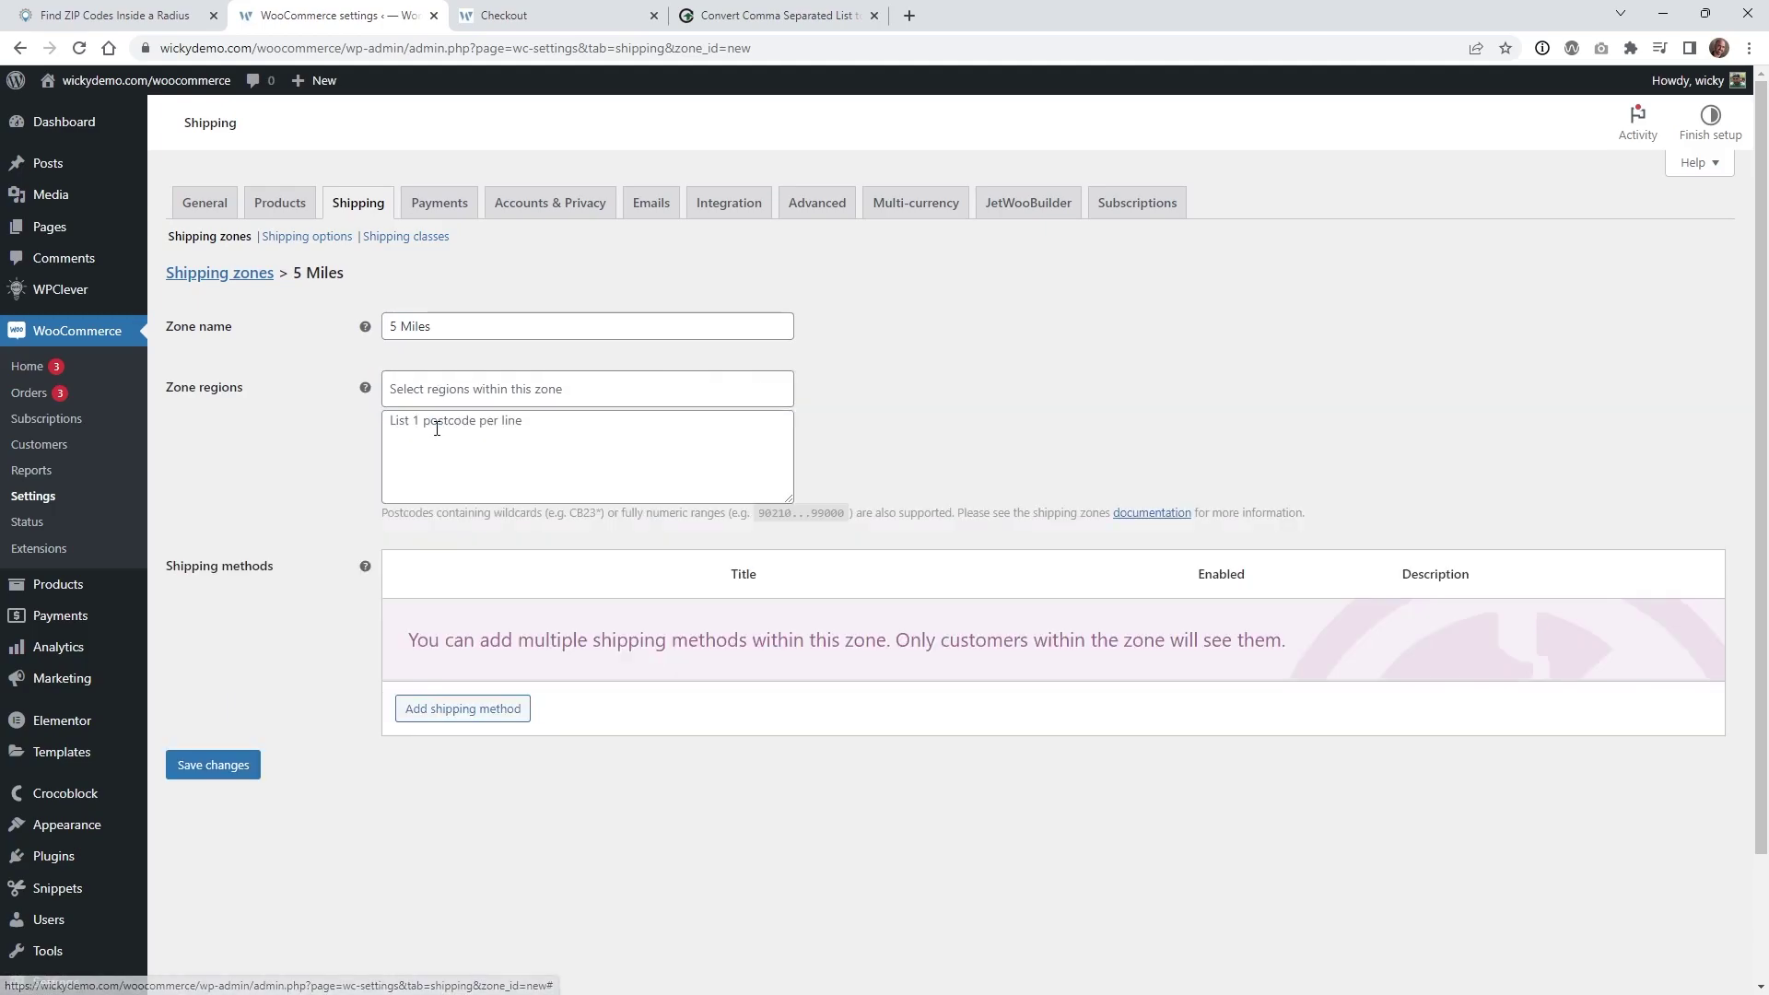
left_click(518, 449)
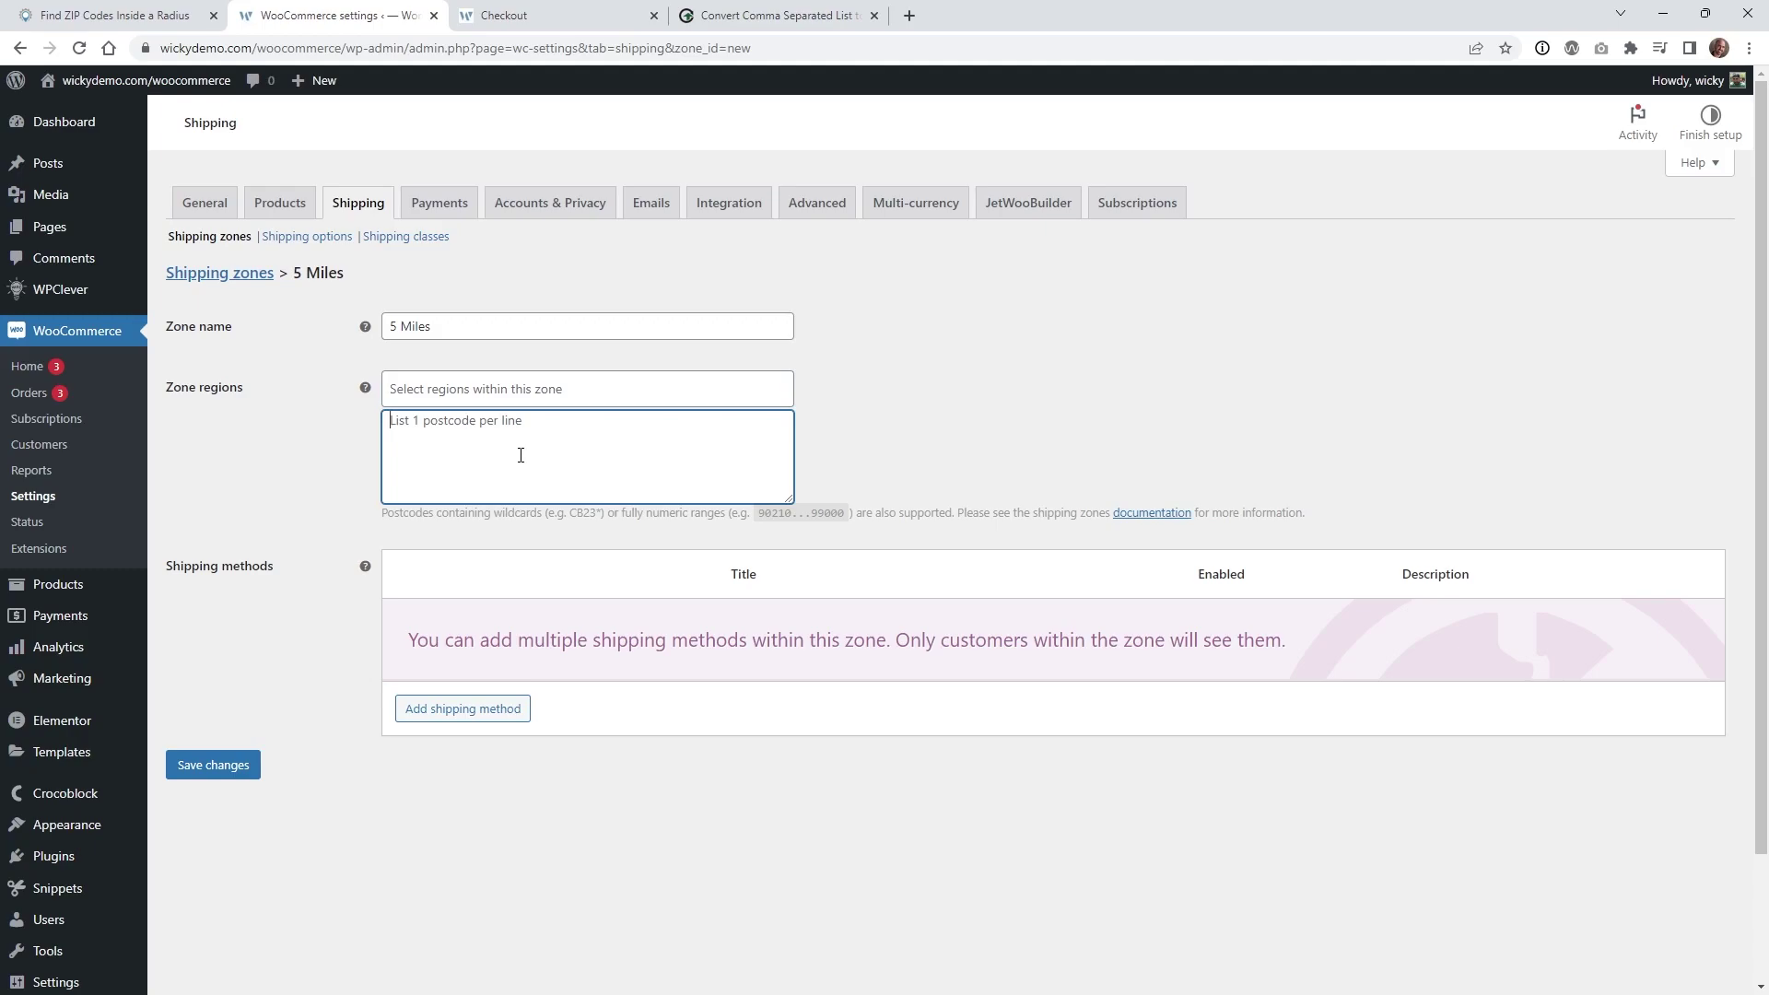
key("ctrl+v")
left_click_drag(789, 492, 789, 834)
scroll(611, 661, "up", 3)
scroll(611, 661, "up", 4)
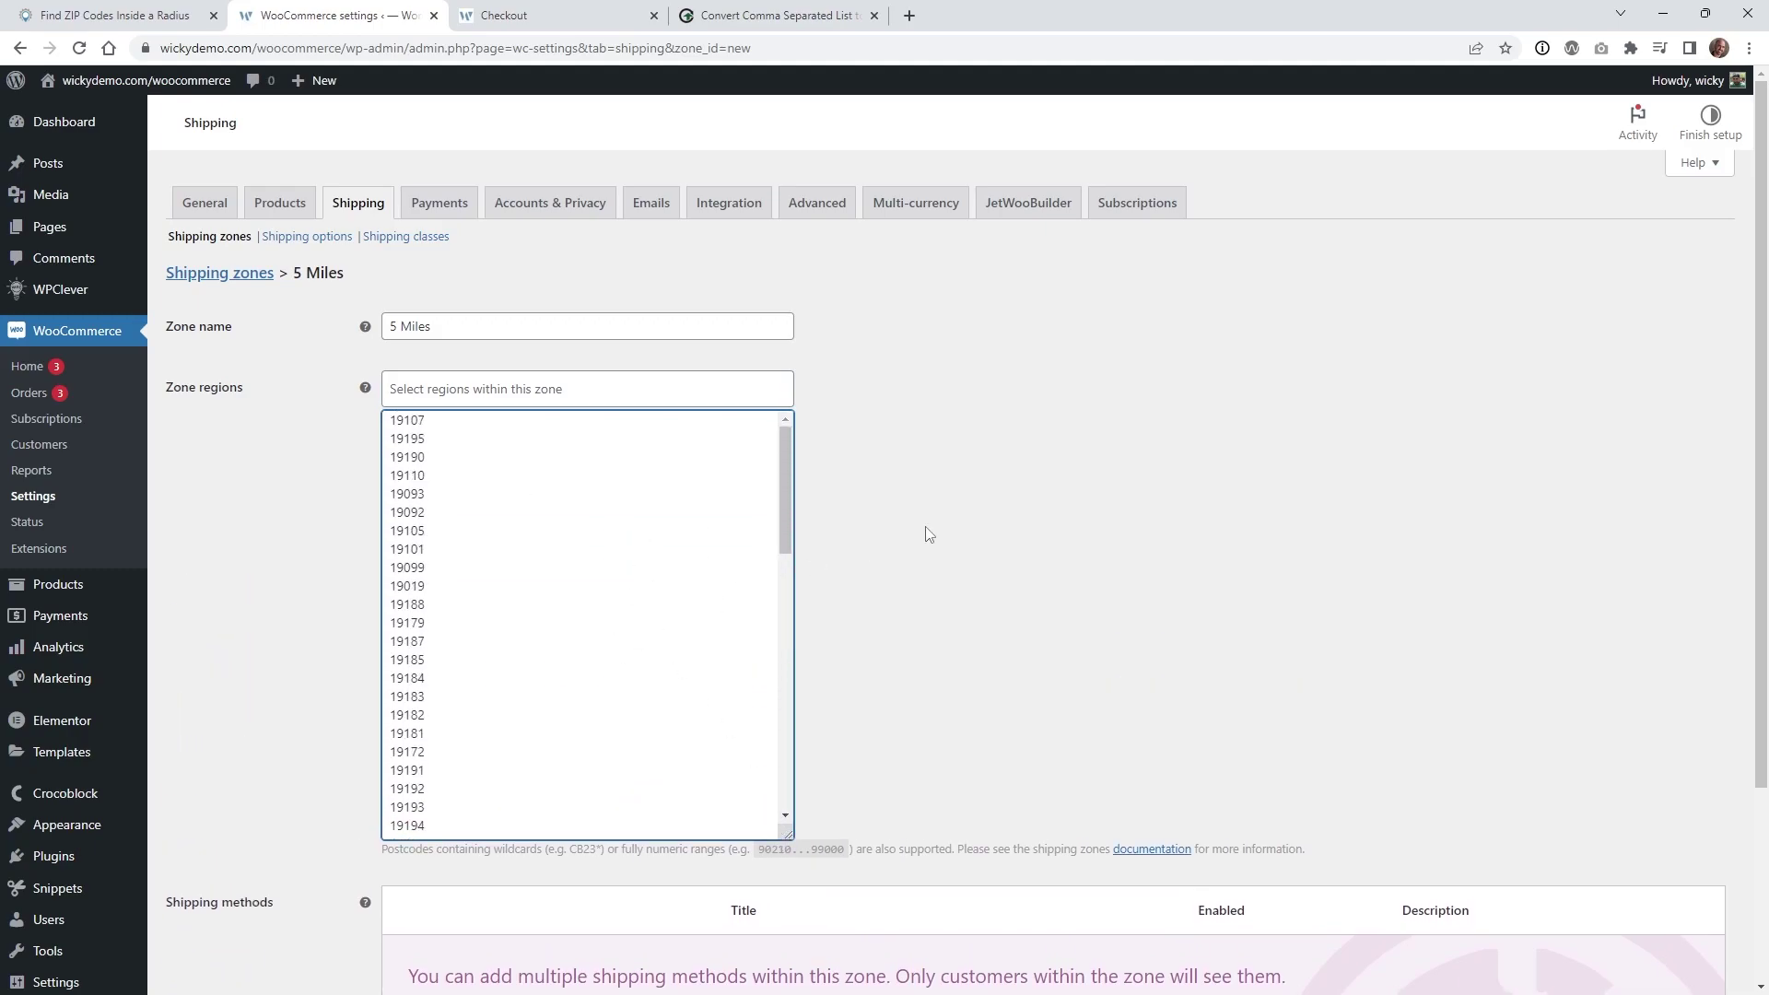
scroll(928, 534, "down", 3)
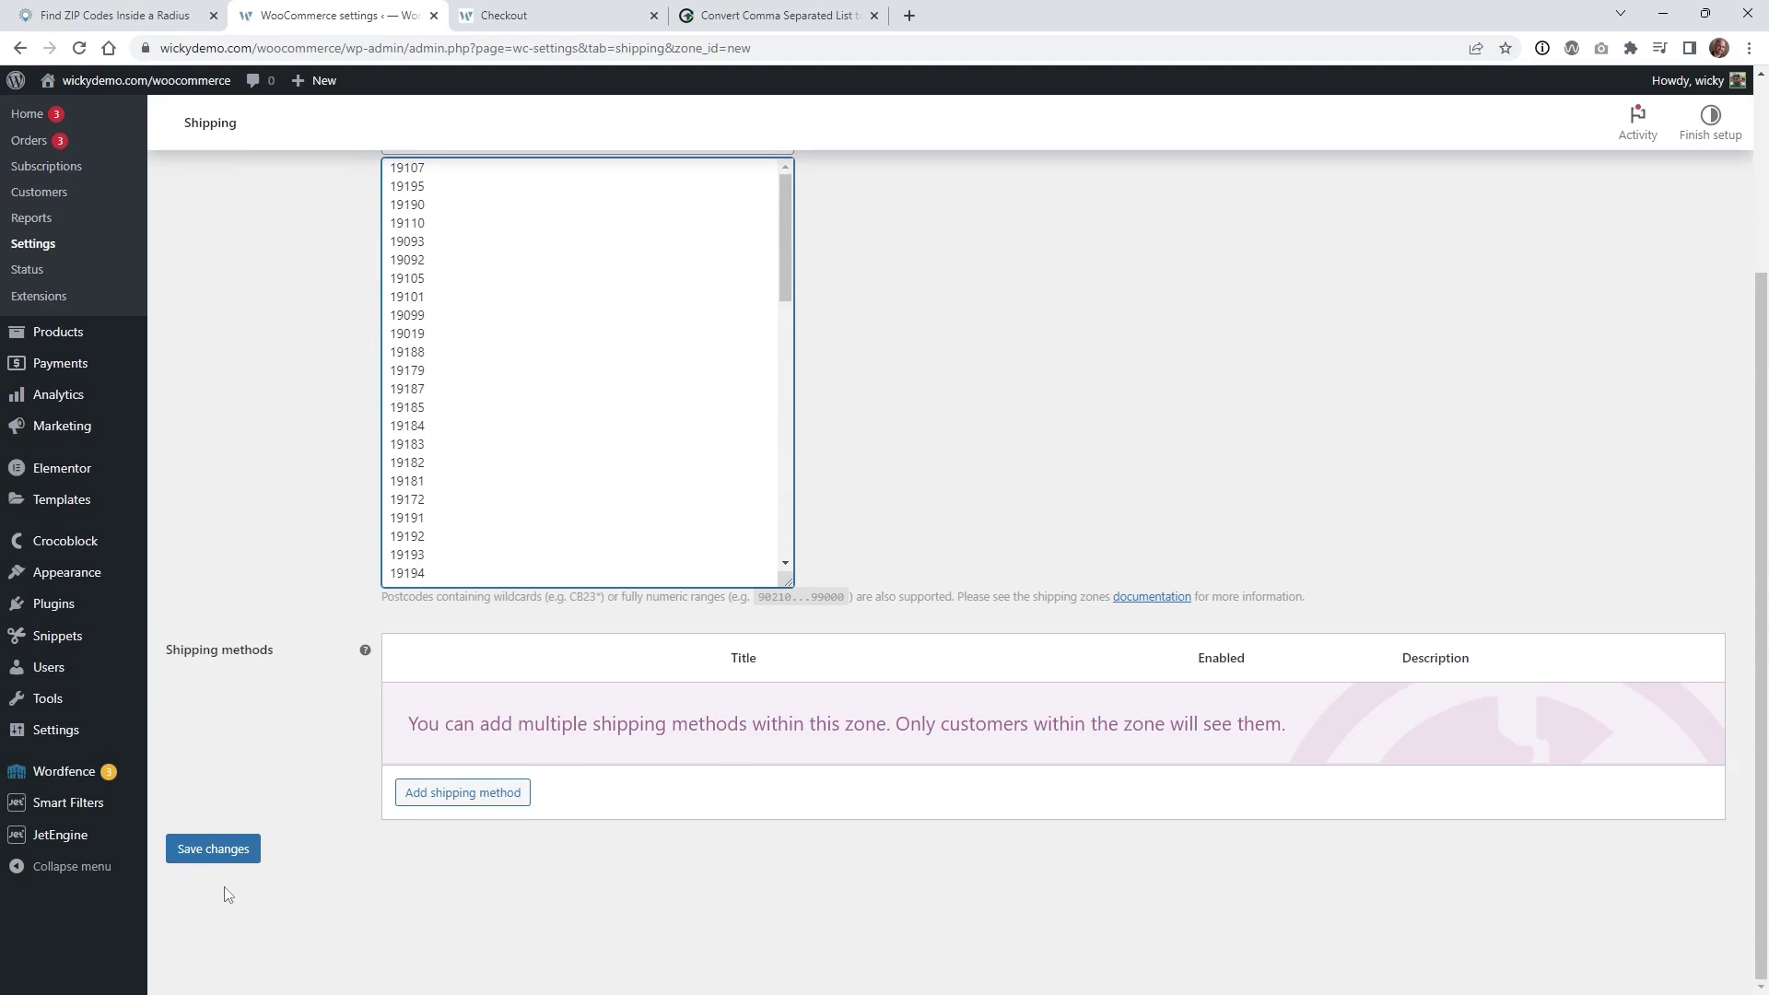
Save the 5 Miles zone and add a Flat rate shipping method costing 5
left_click(226, 855)
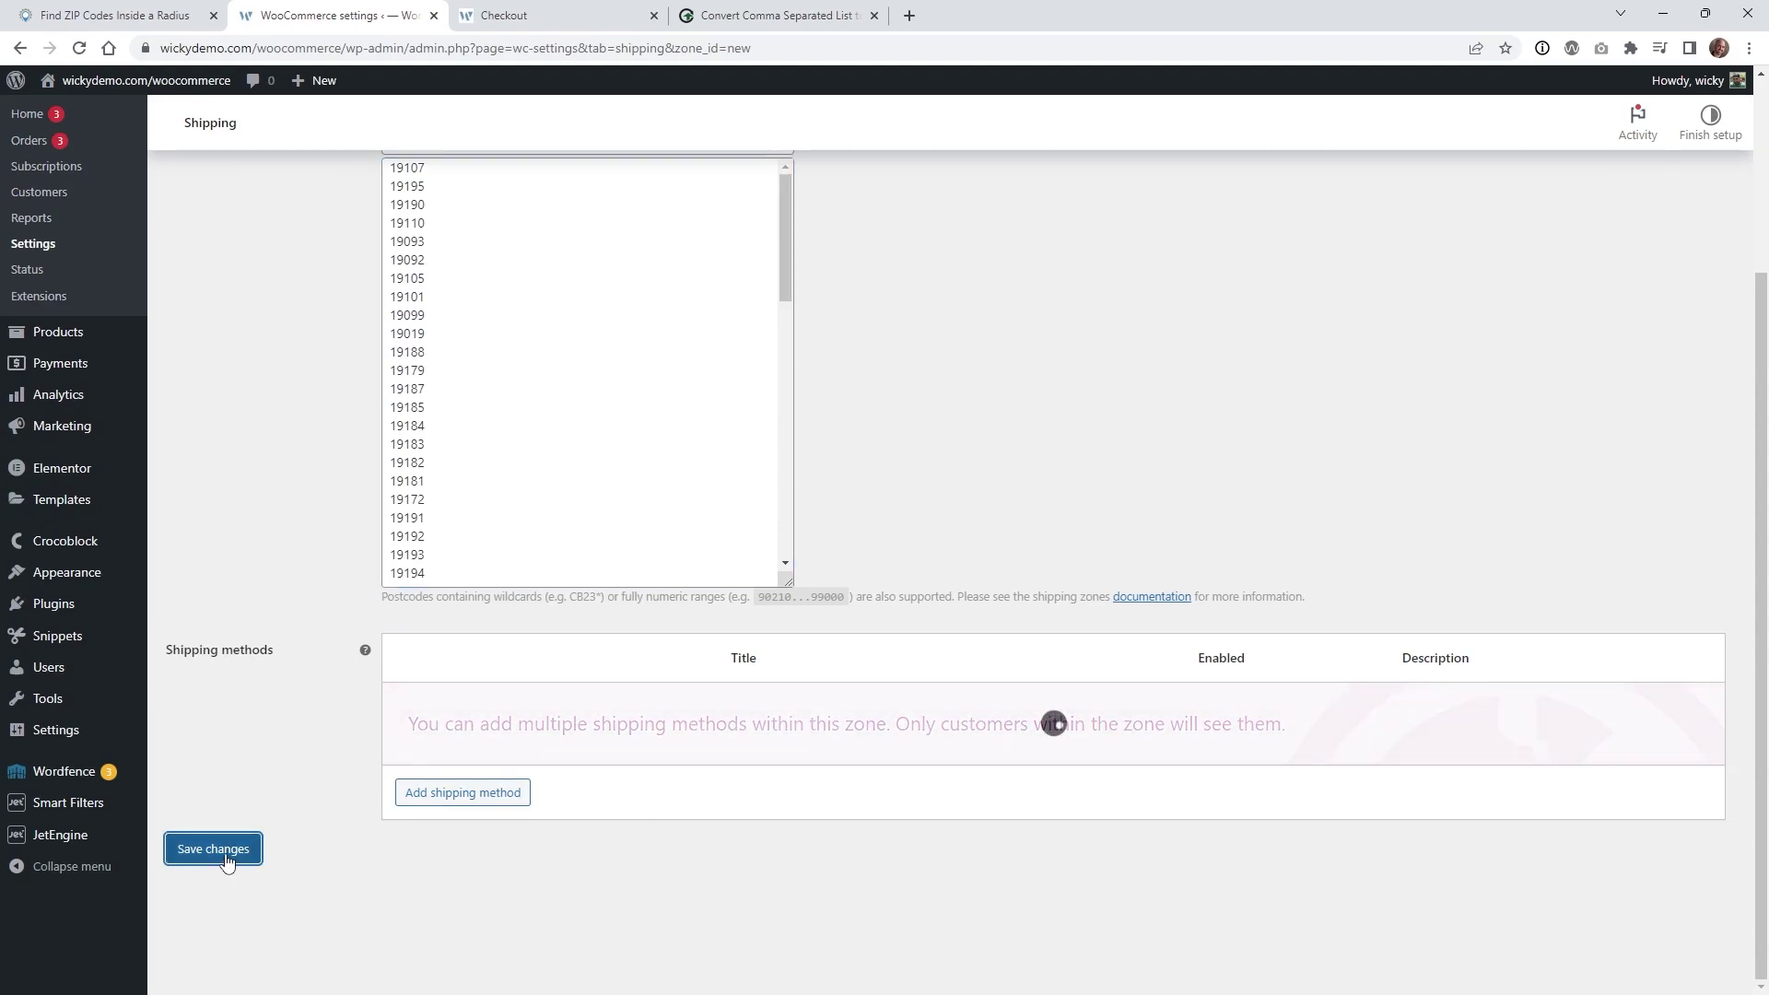
left_click(474, 798)
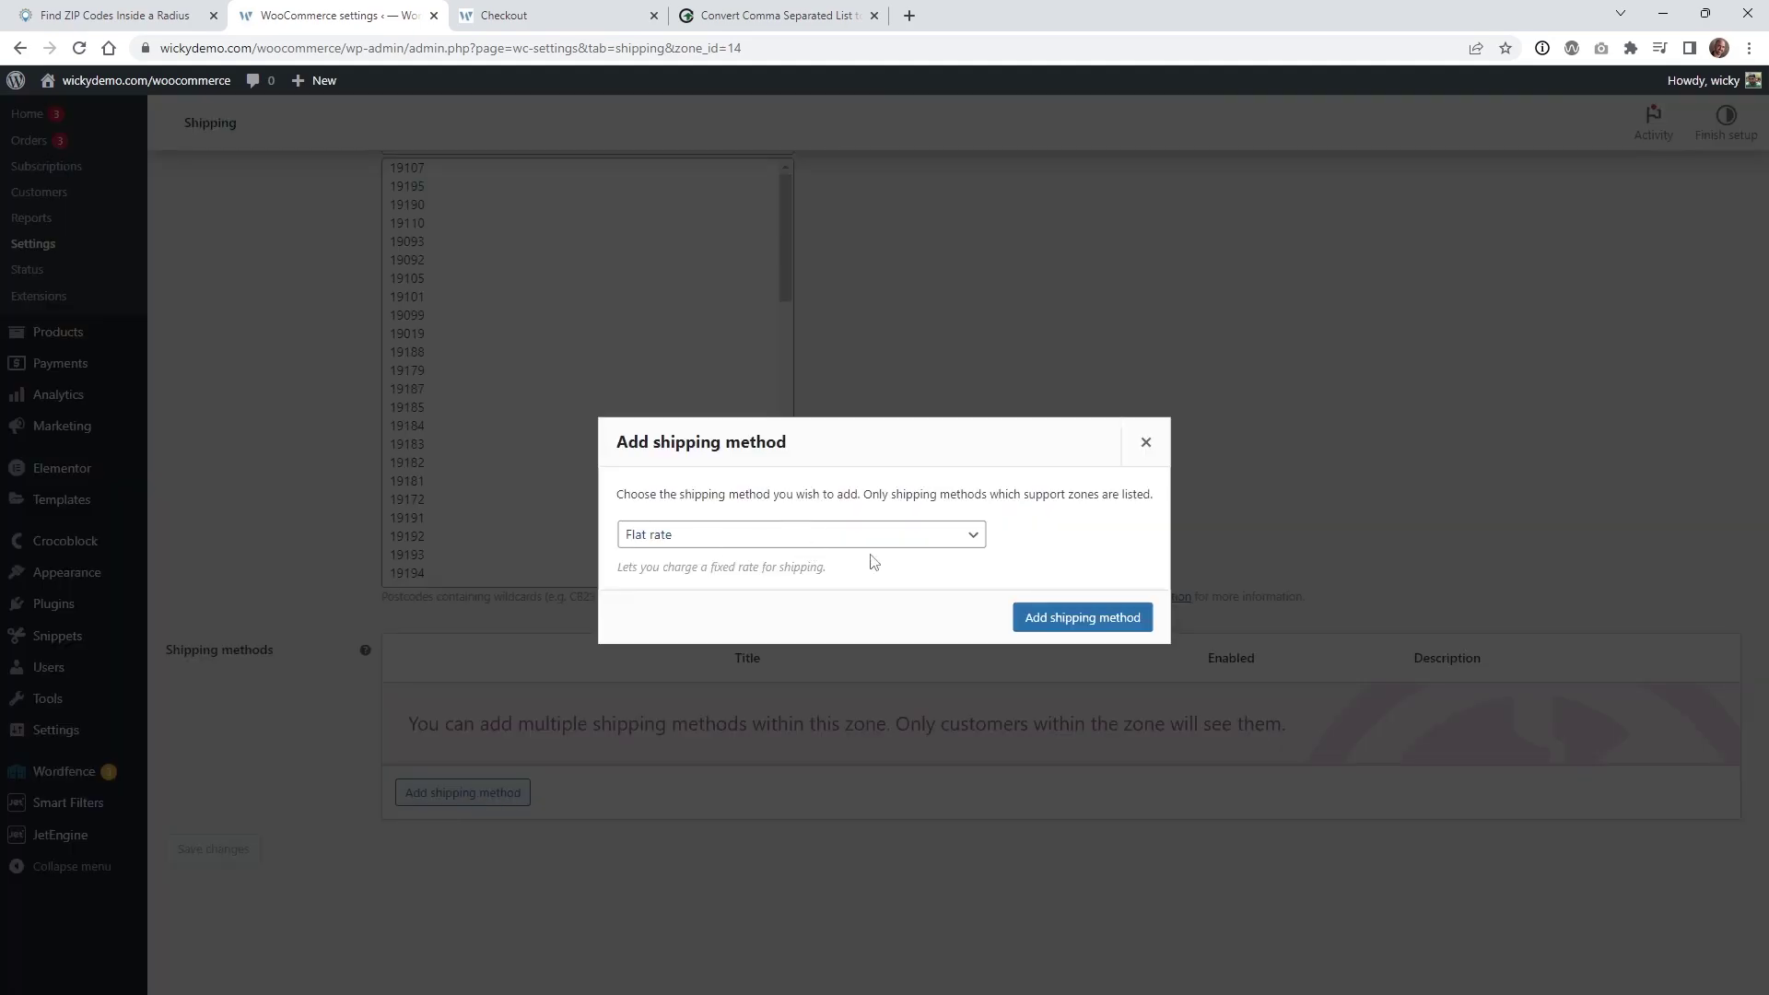
left_click(1065, 618)
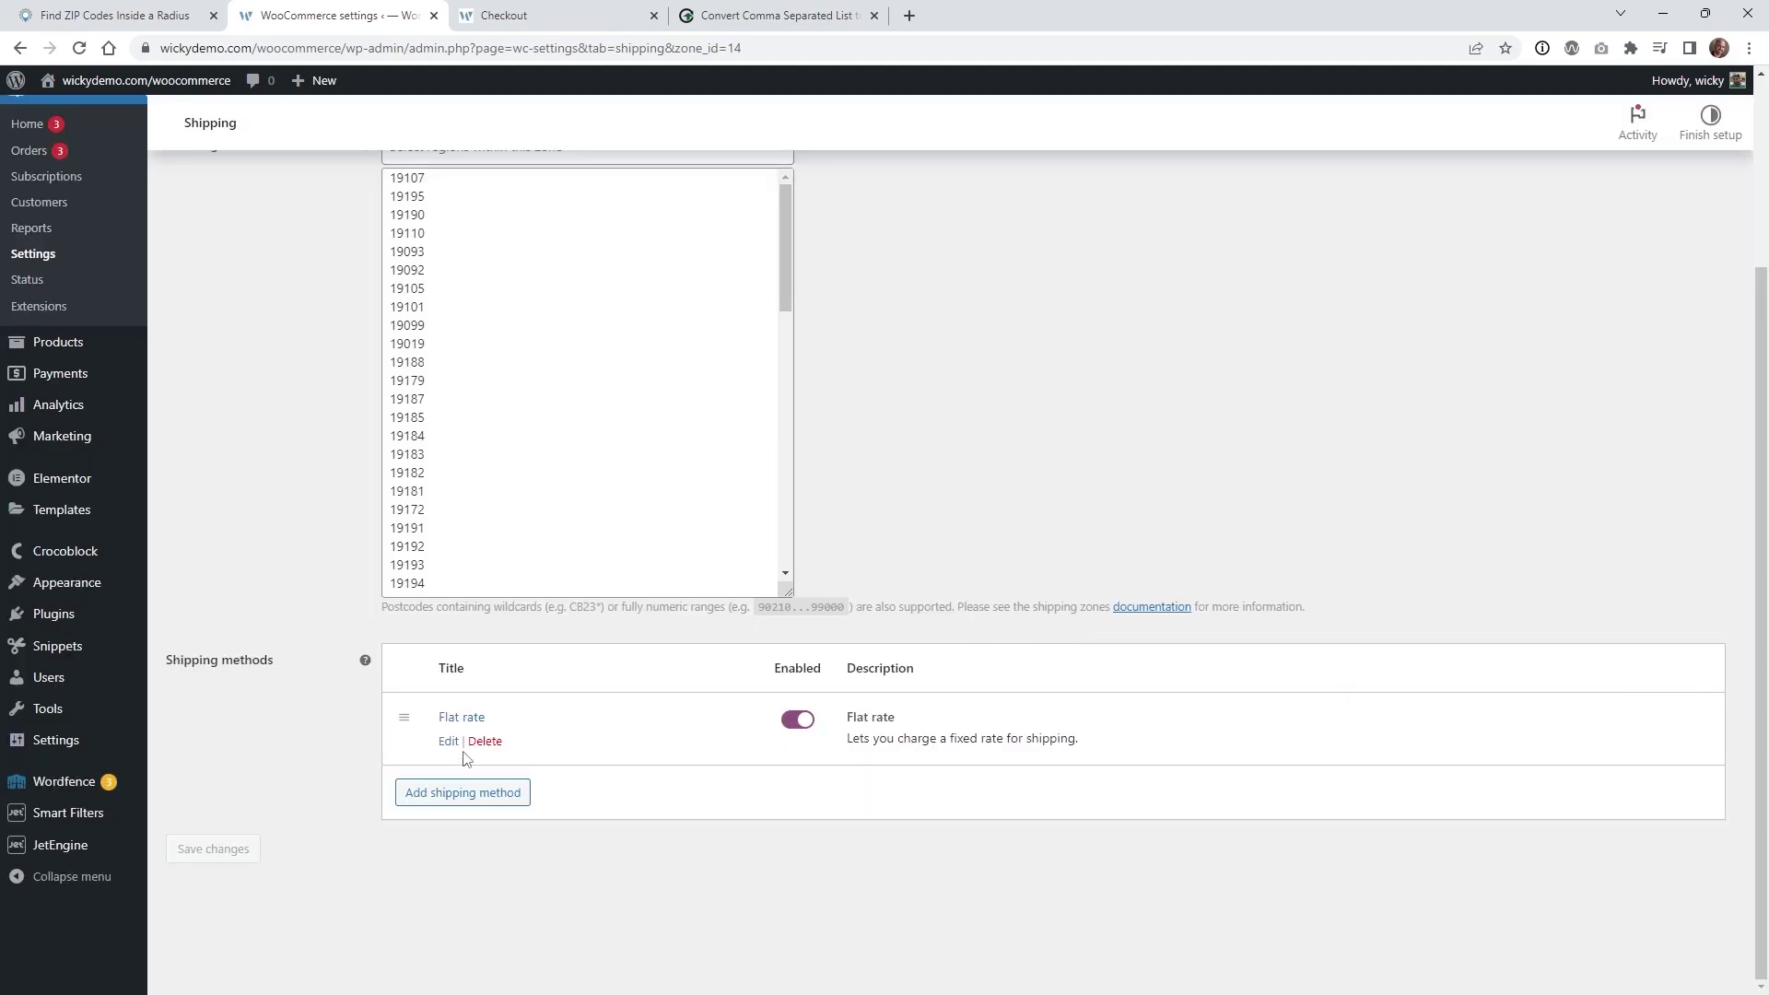
left_click(447, 740)
left_click_drag(684, 453, 576, 461)
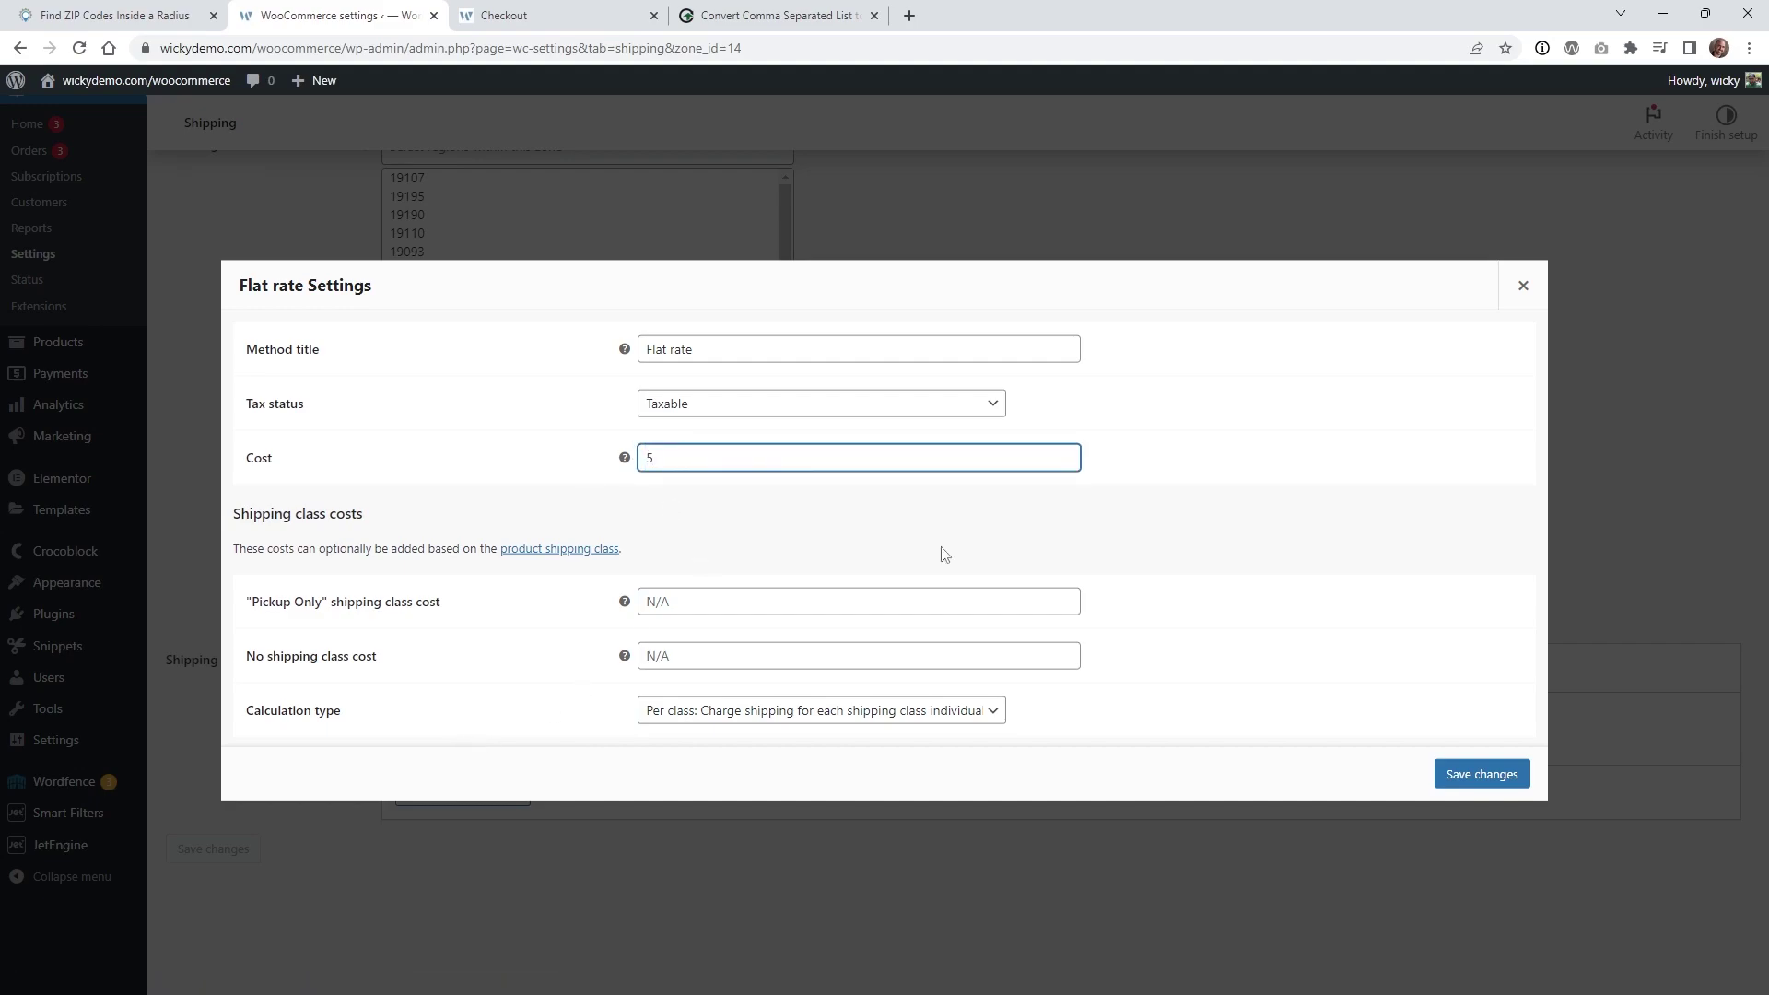
left_click(1503, 781)
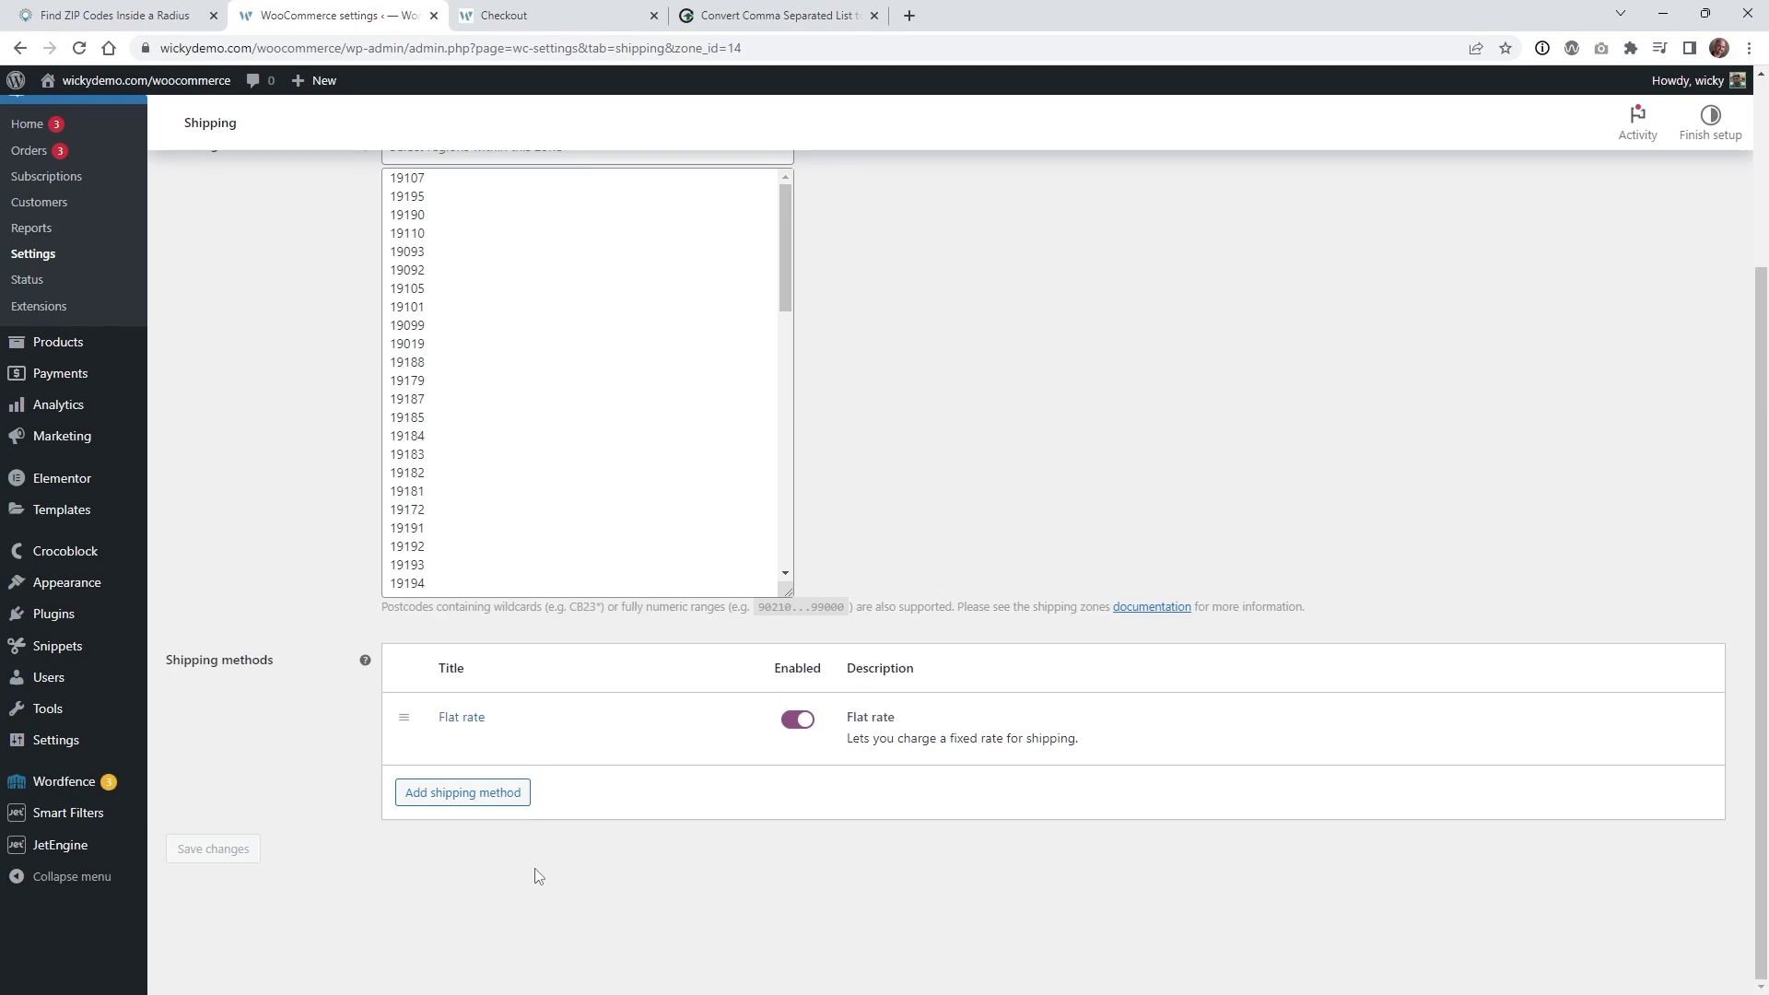
Copy postcode 19187 from the 5 Miles zone's regions list for a checkout test
scroll(351, 776, "up", 2)
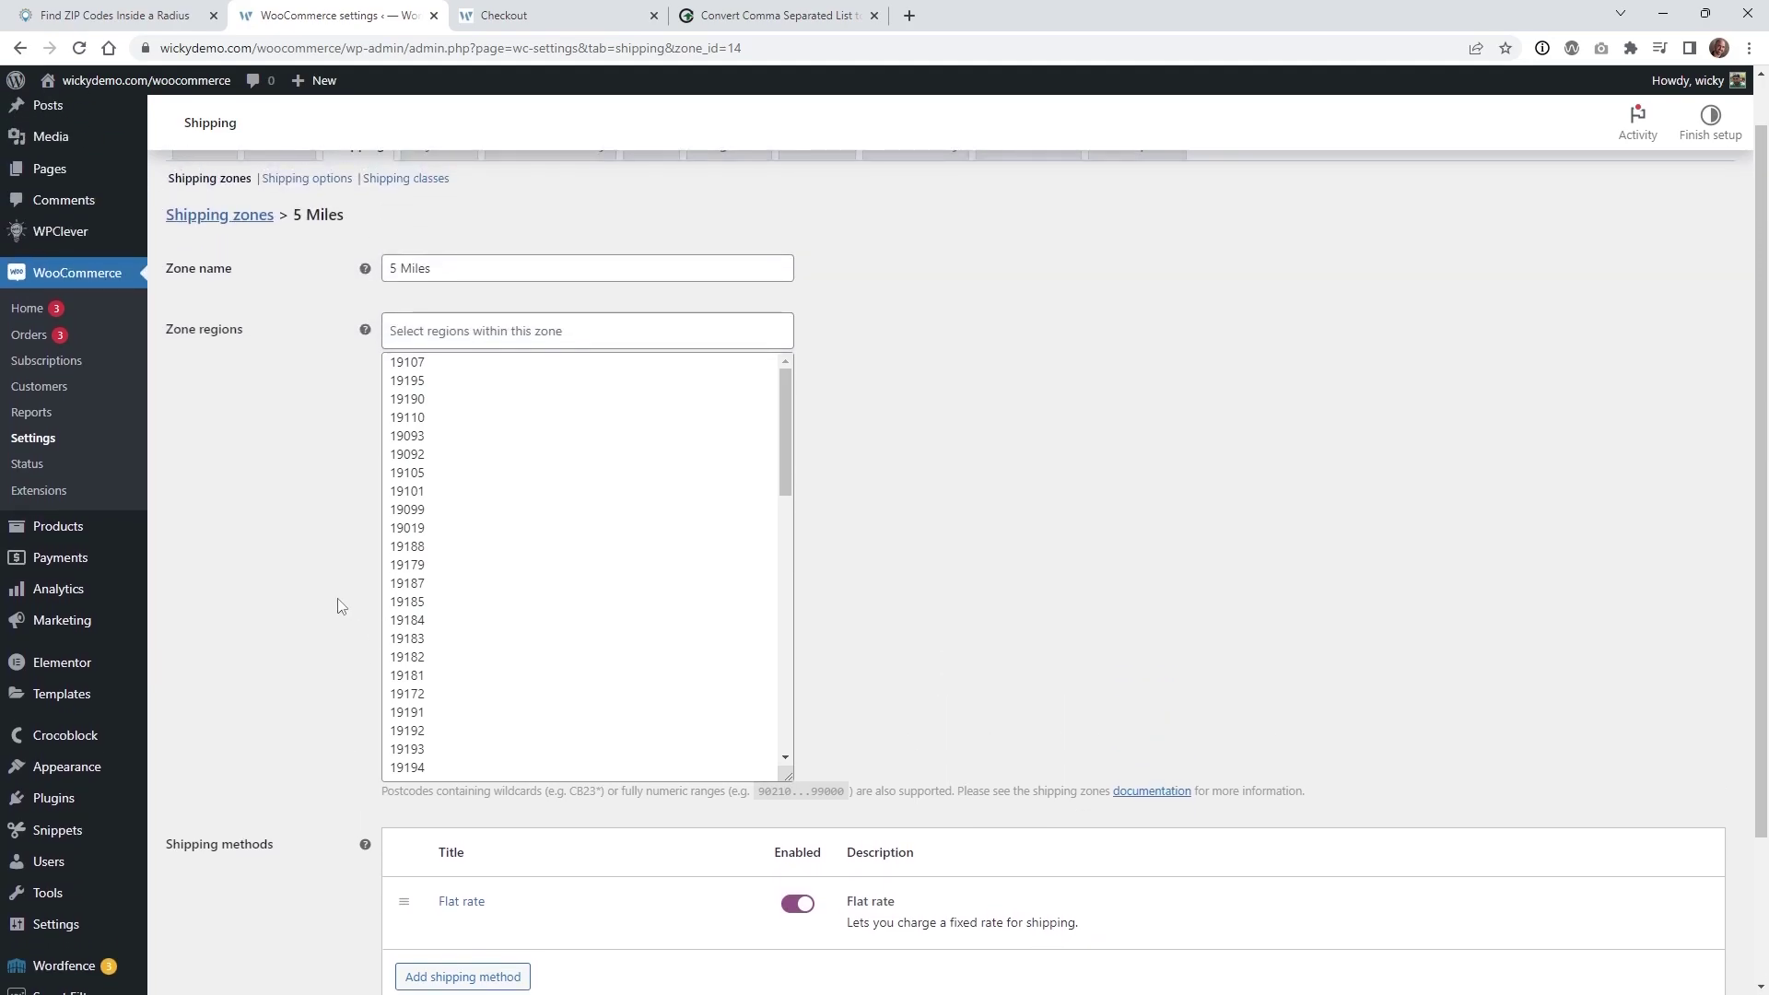
double_click(424, 585)
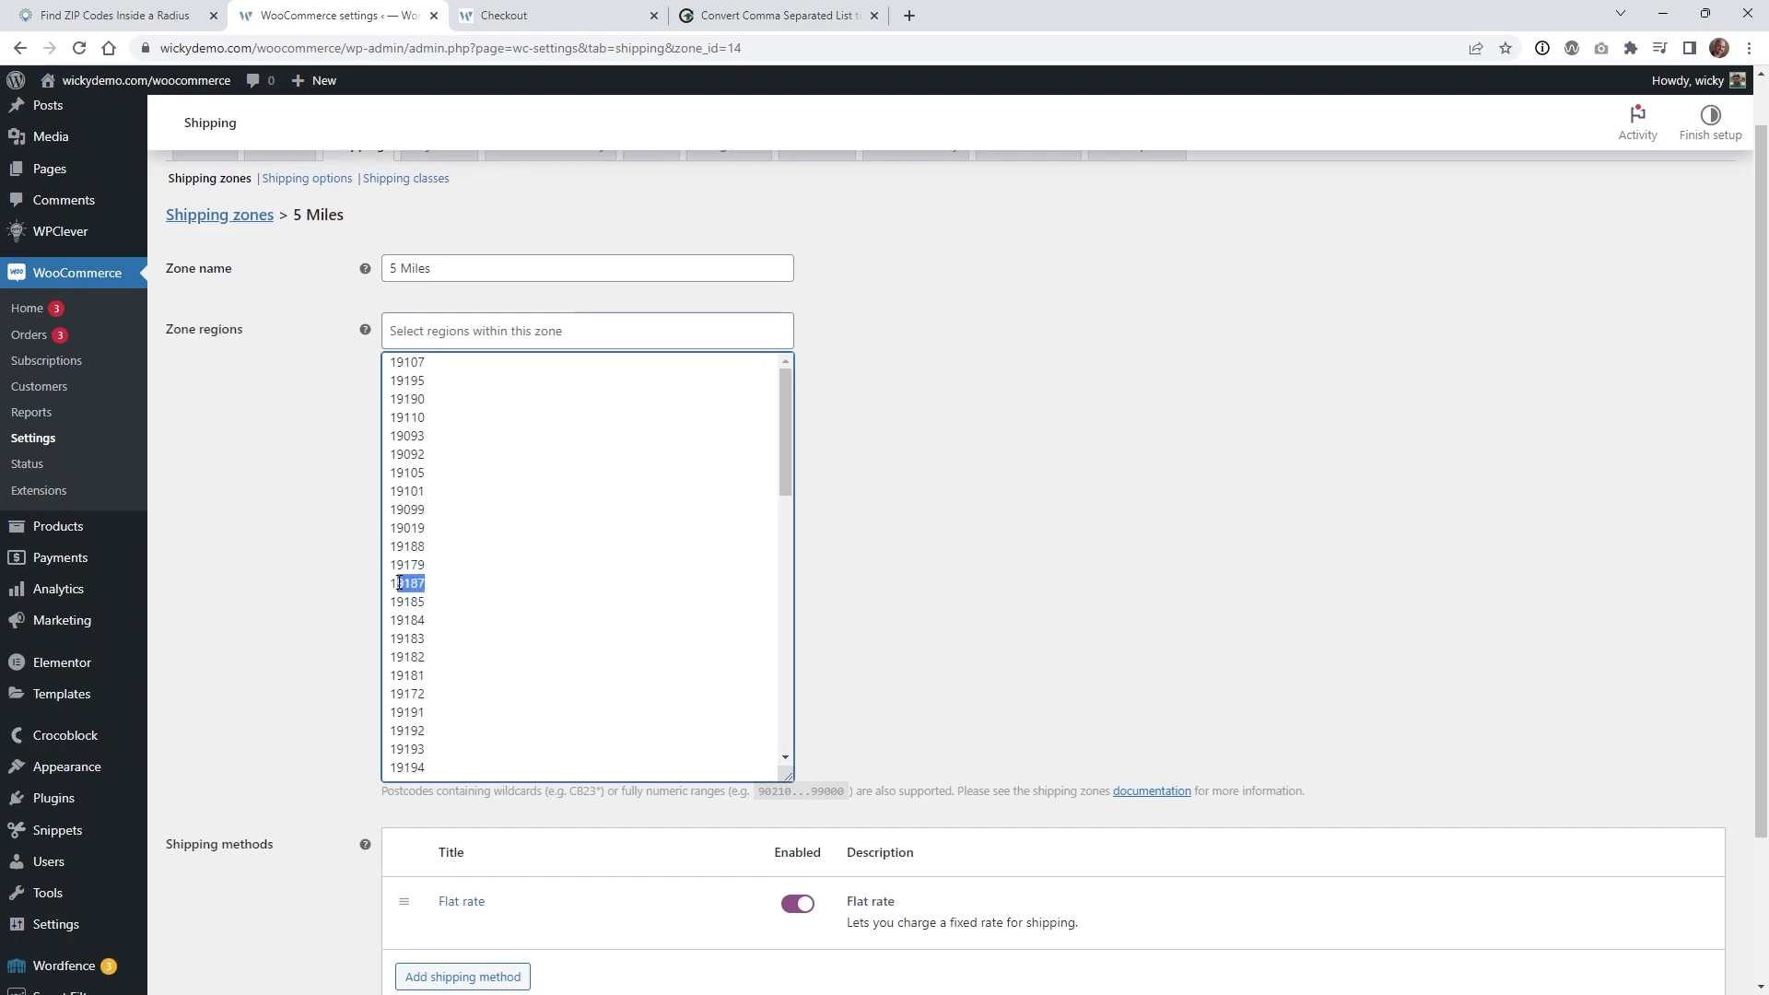
right_click(405, 582)
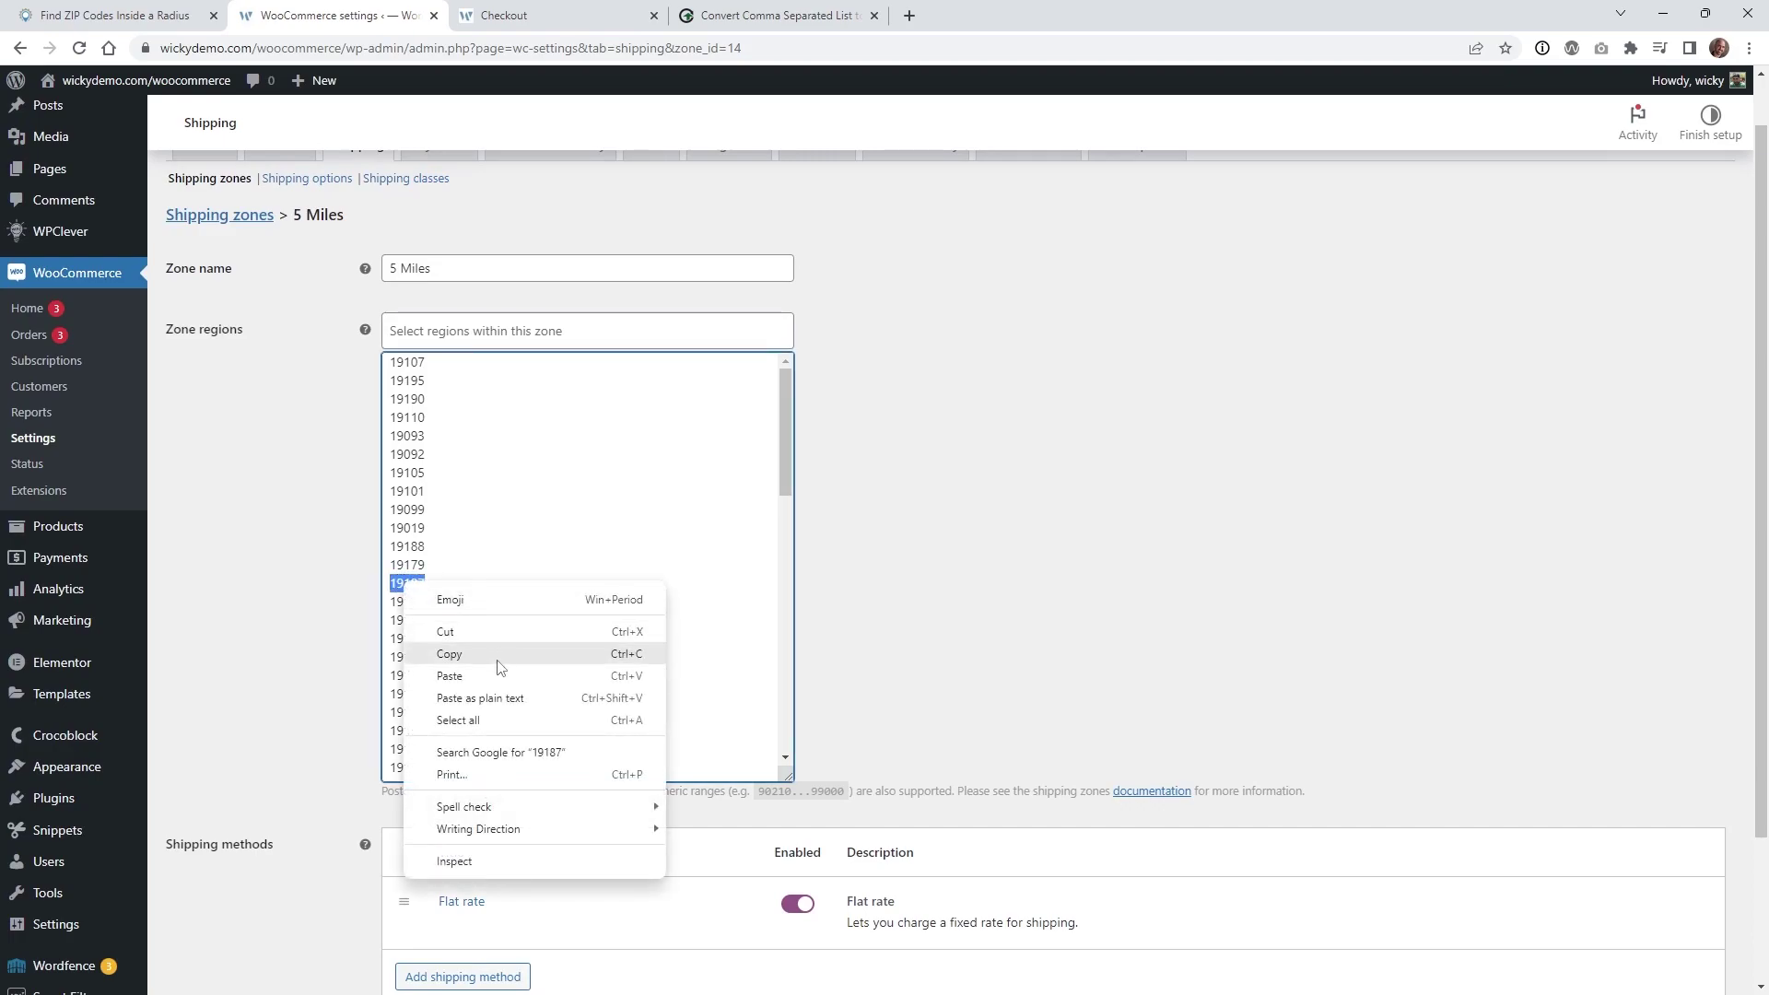
left_click(494, 660)
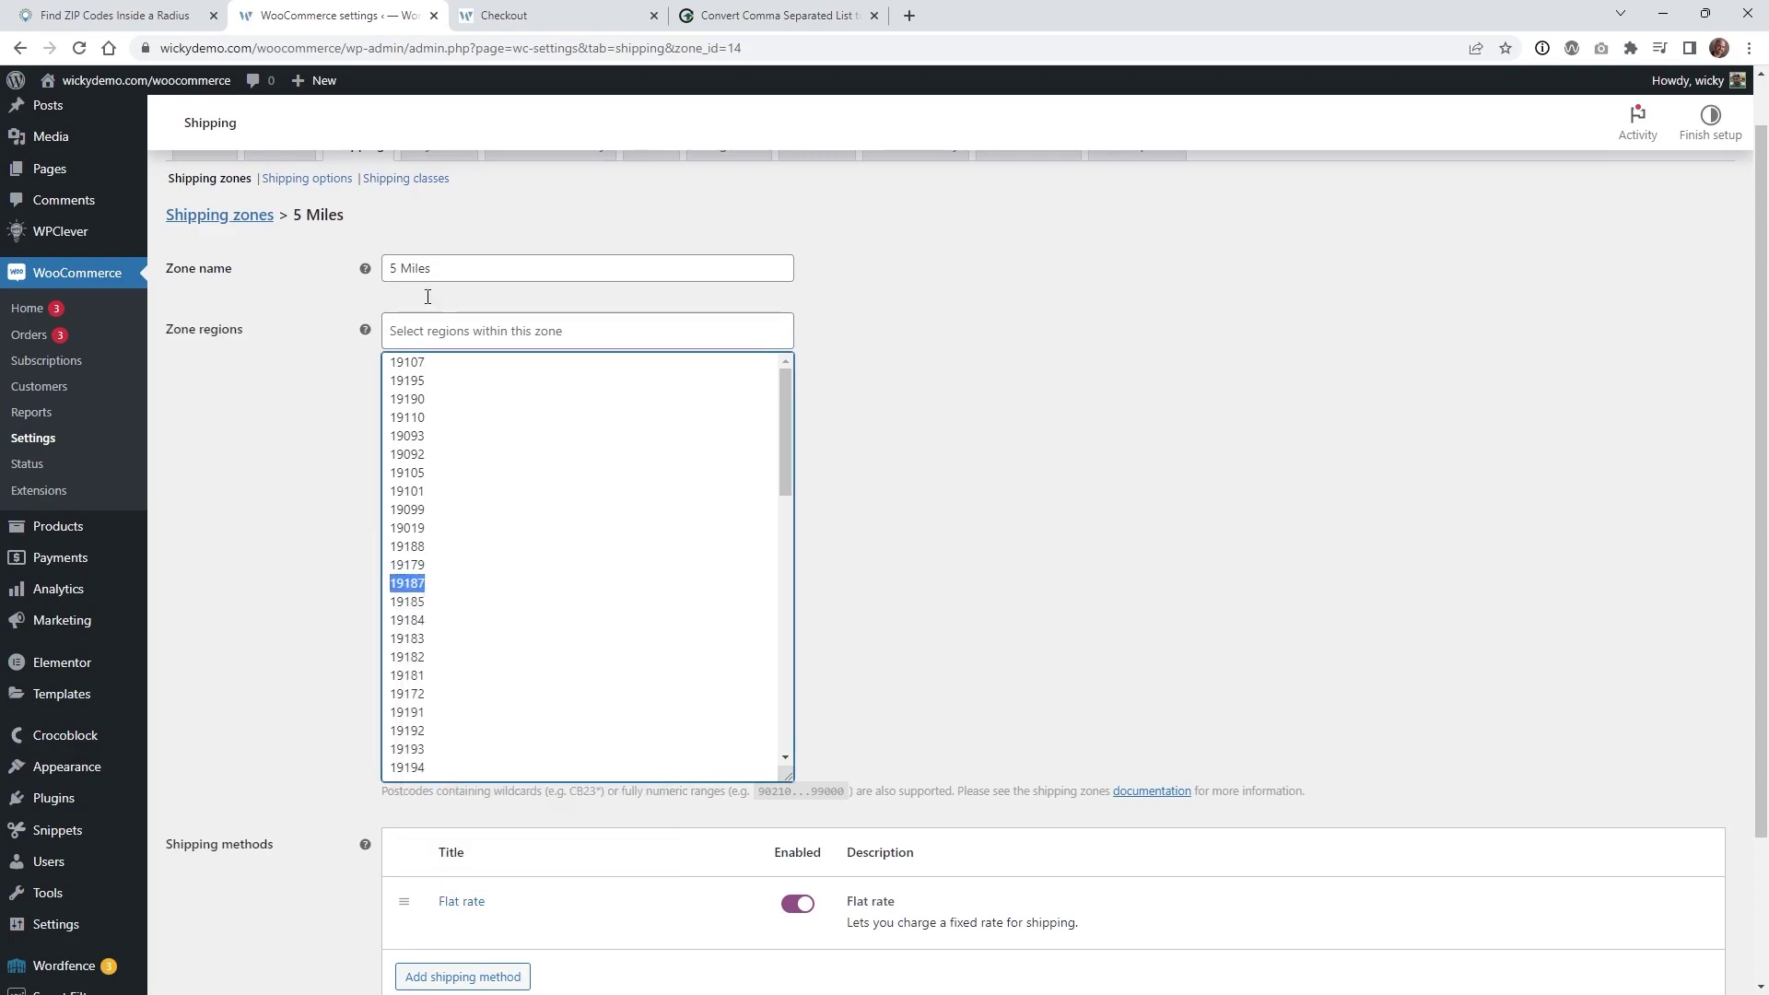
left_click(532, 16)
Enter postcode 19187 at checkout and confirm it gets Flat rate: $5.00 shipping
scroll(286, 471, "down", 6)
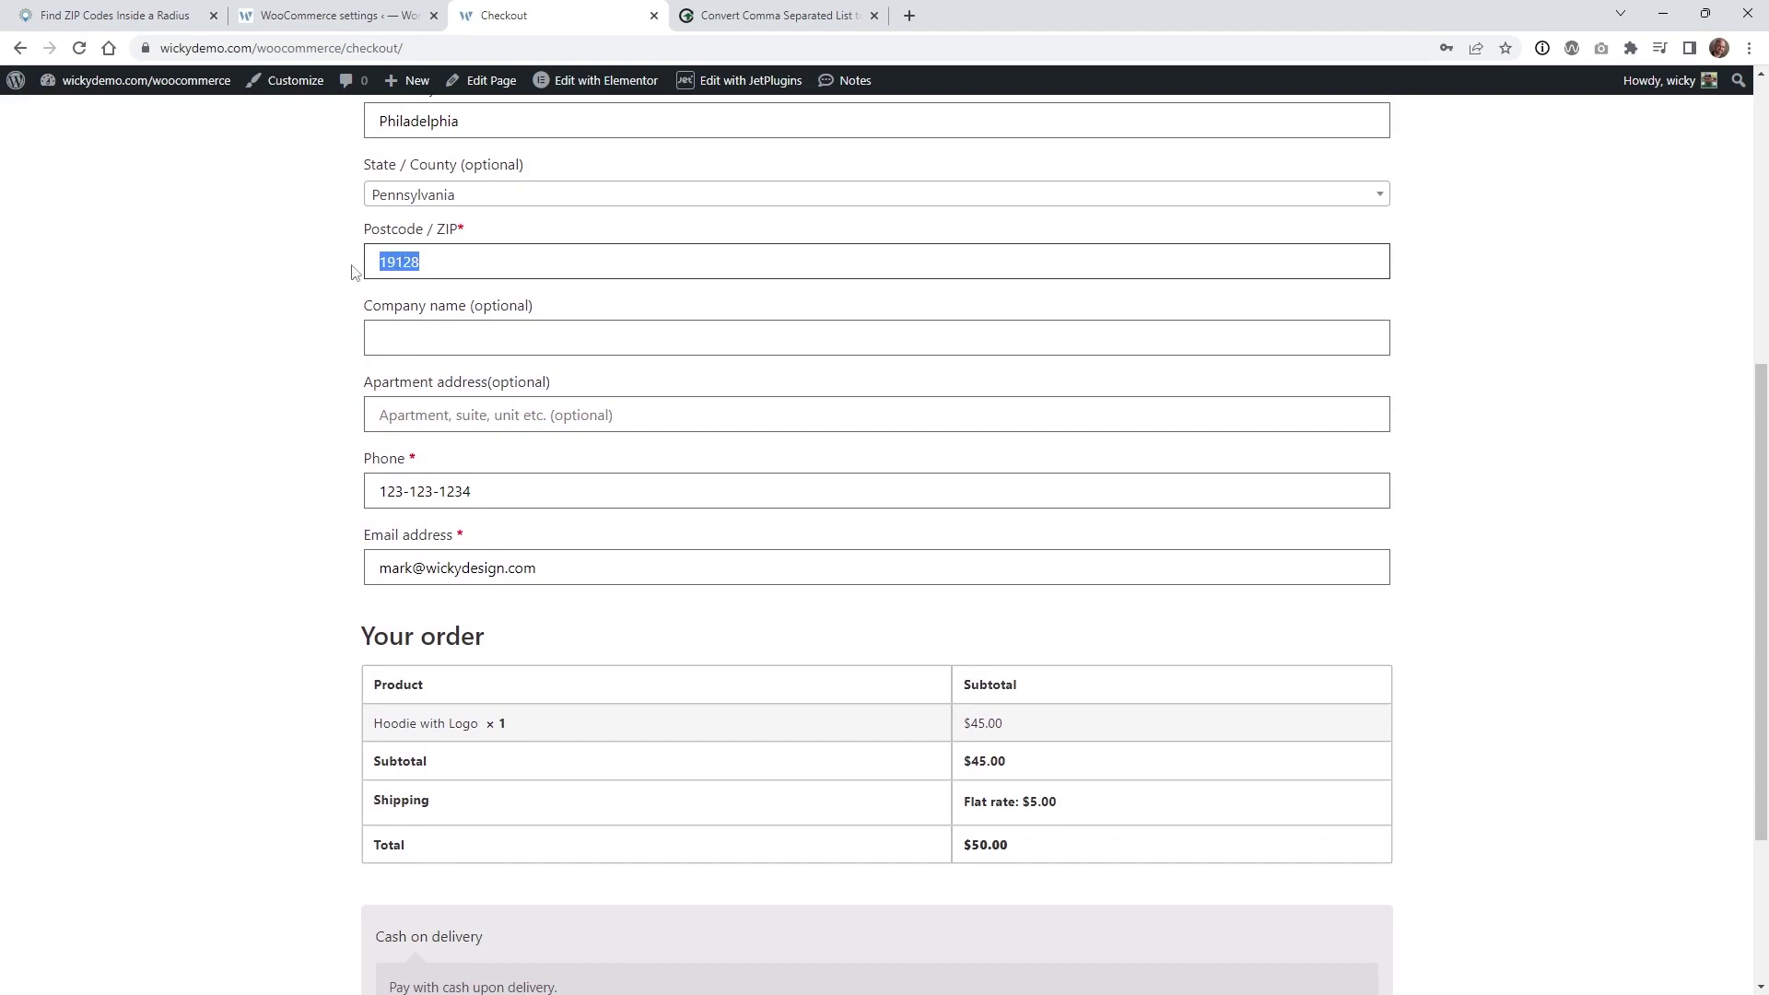
key("ctrl+v")
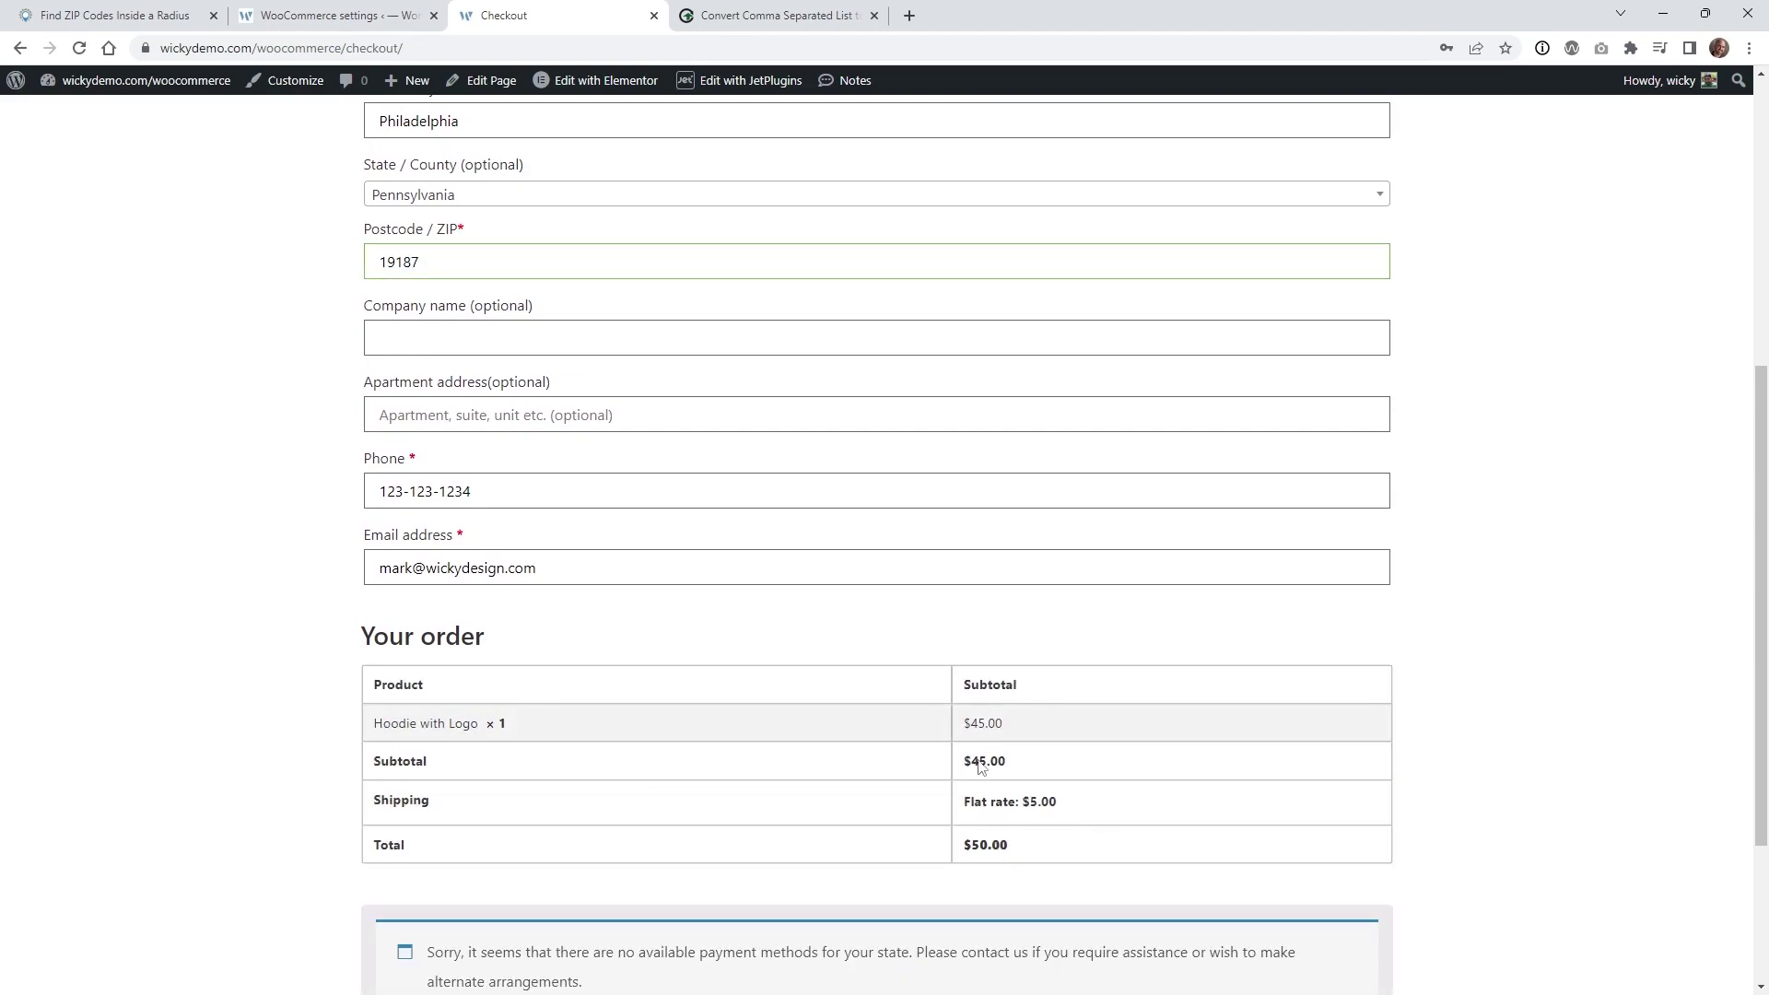
scroll(763, 718, "down", 2)
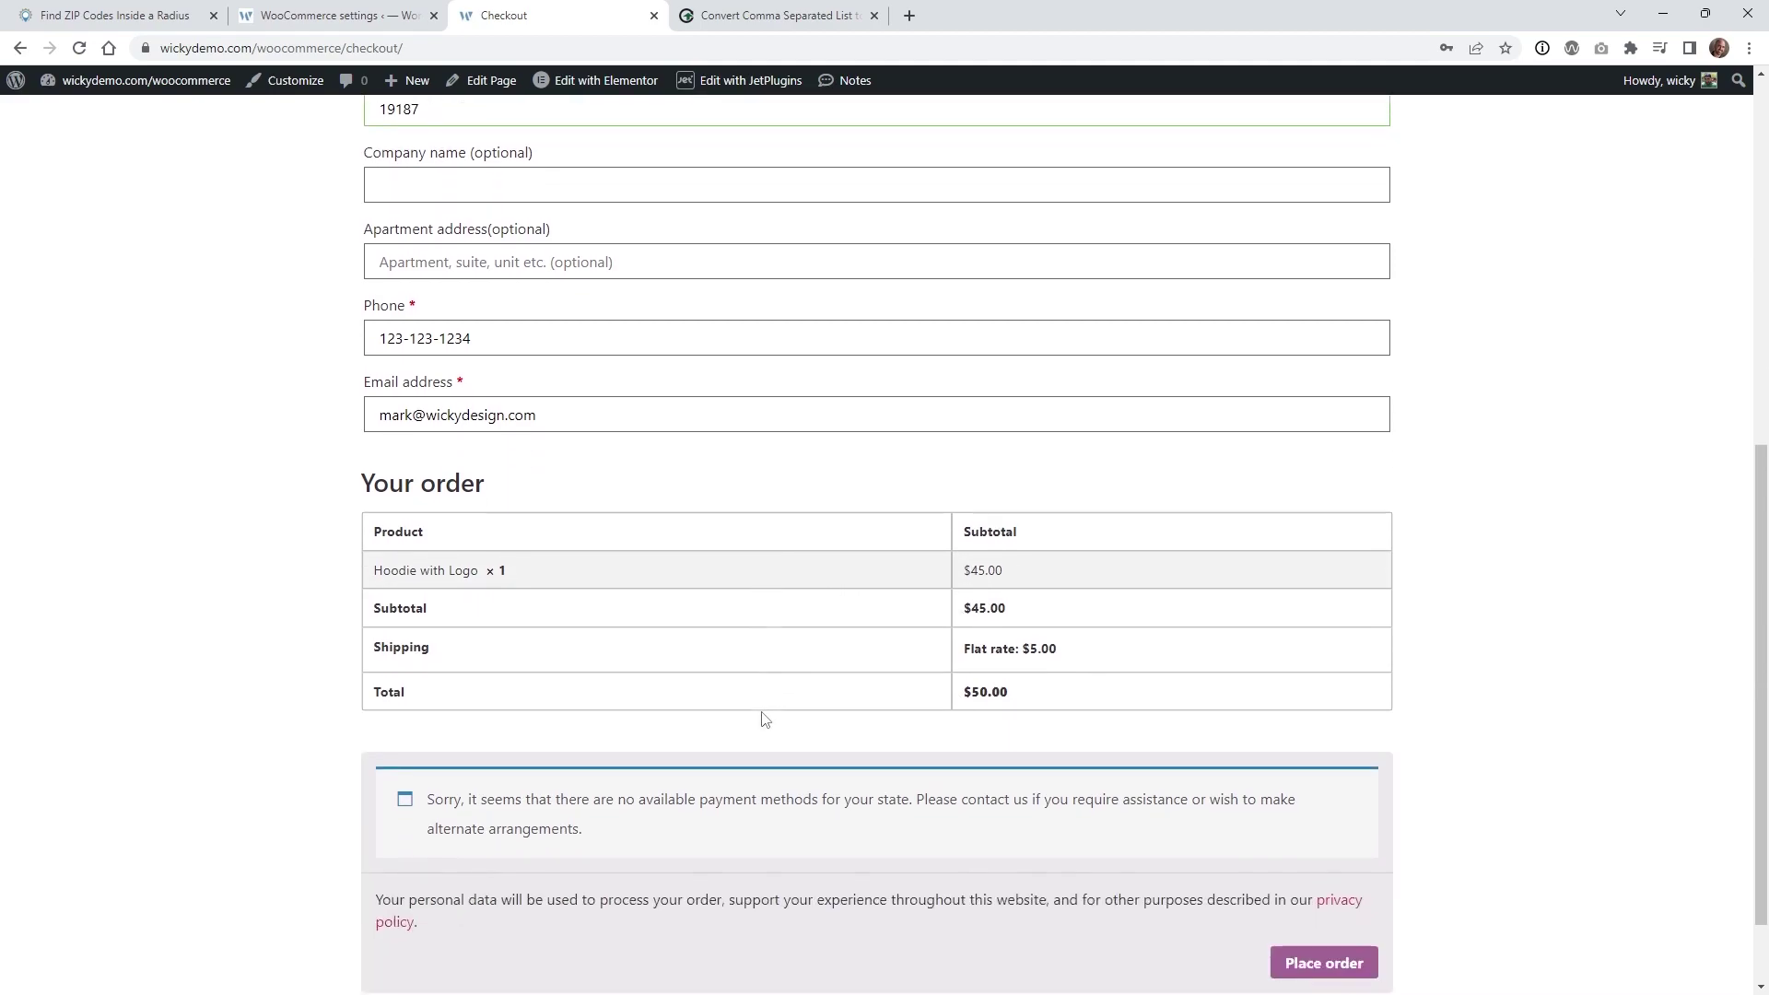
scroll(763, 718, "down", 1)
left_click_drag(965, 618, 1050, 620)
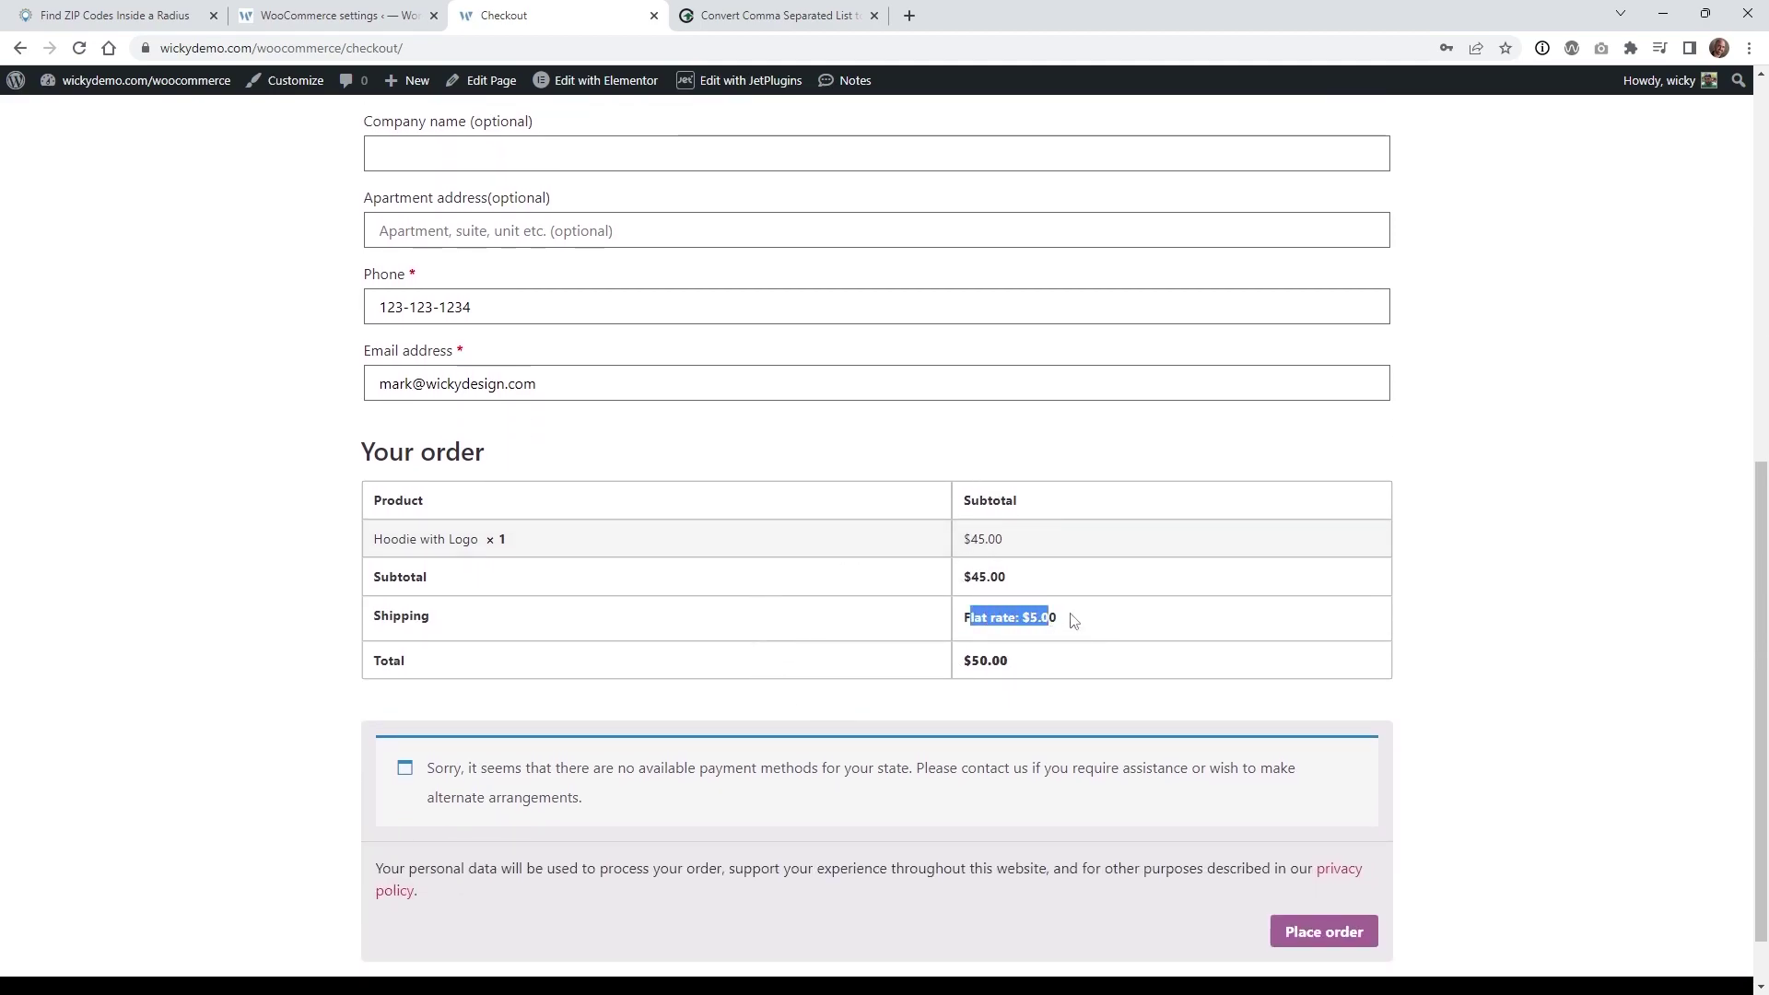
left_click(1072, 621)
Change the checkout postcode to 19128 and confirm shipping becomes Flat rate: $50.00
scroll(421, 388, "up", 2)
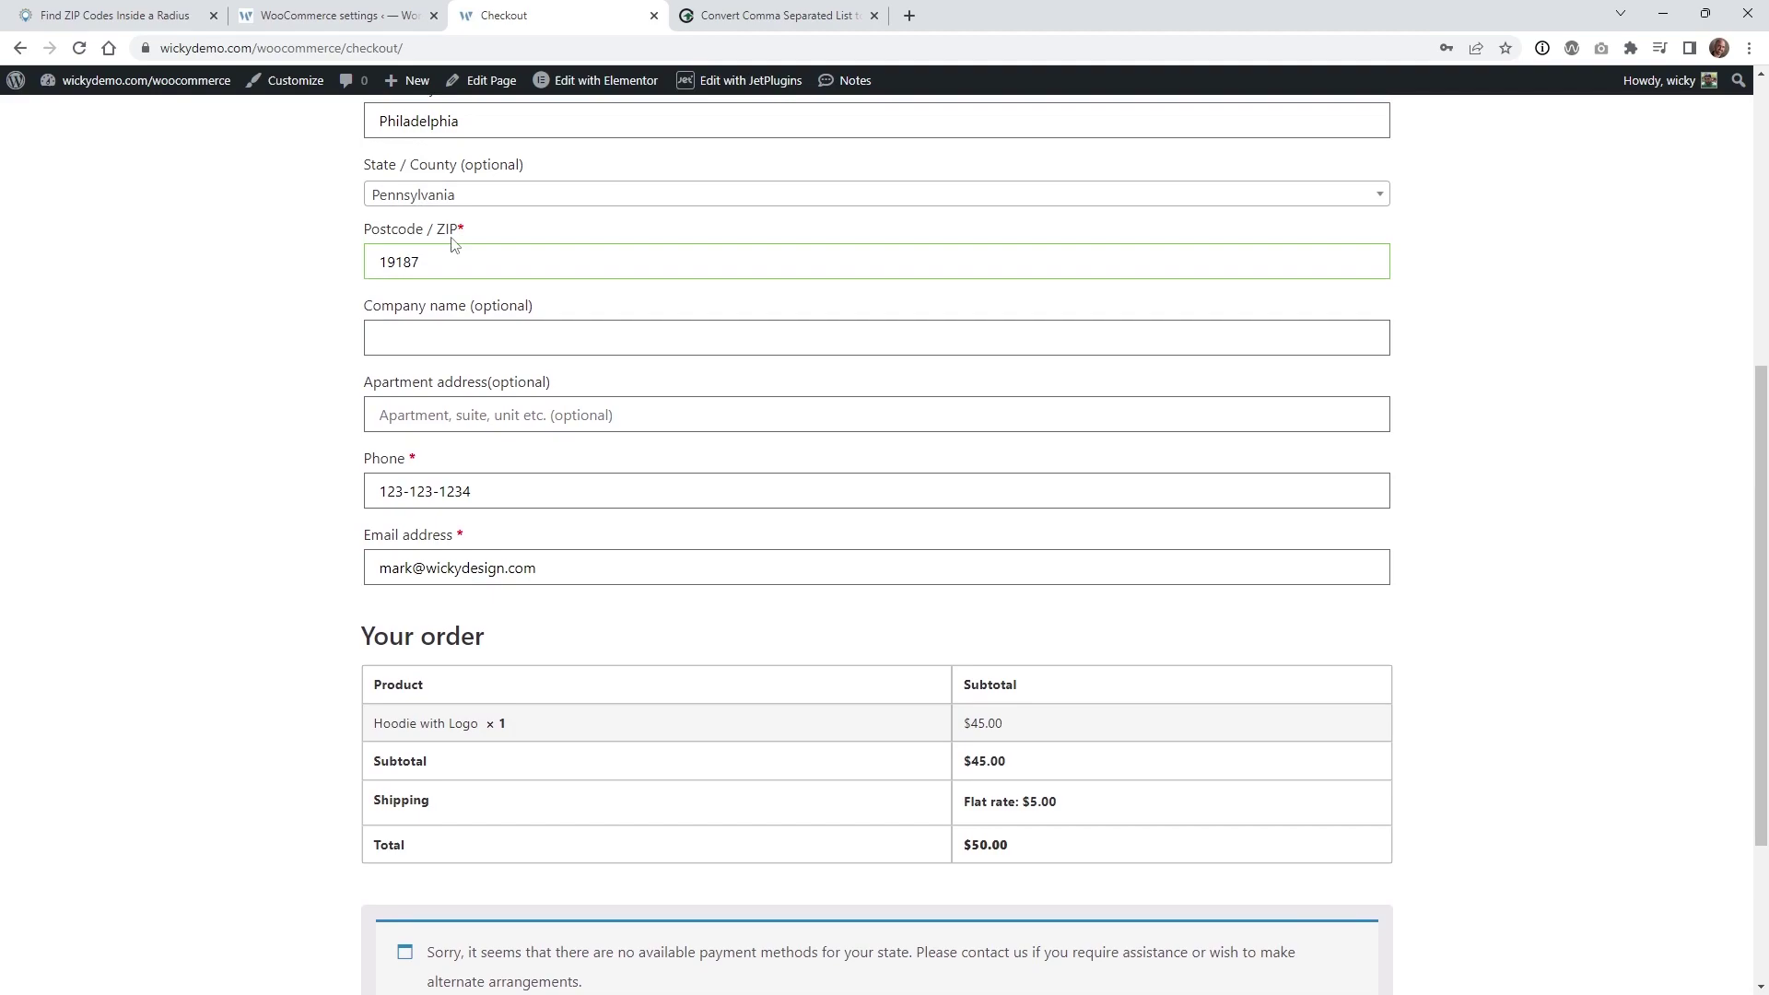
double_click(393, 259)
type("191")
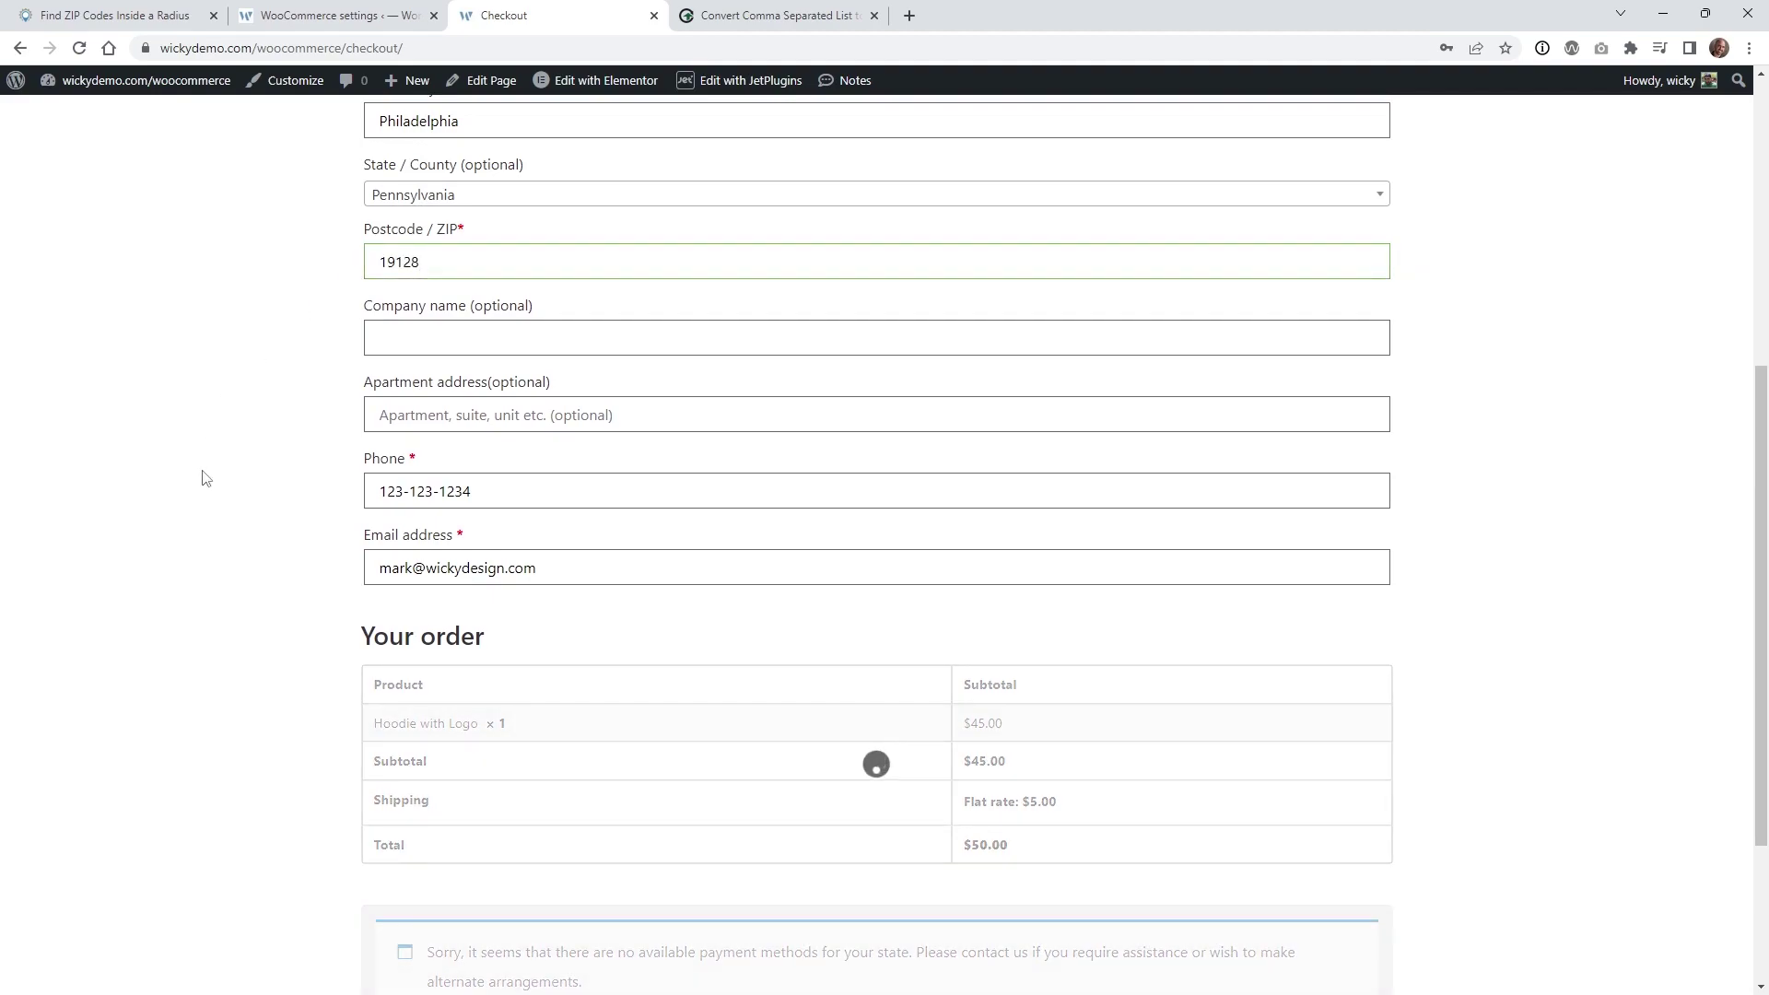
left_click_drag(955, 801, 1062, 817)
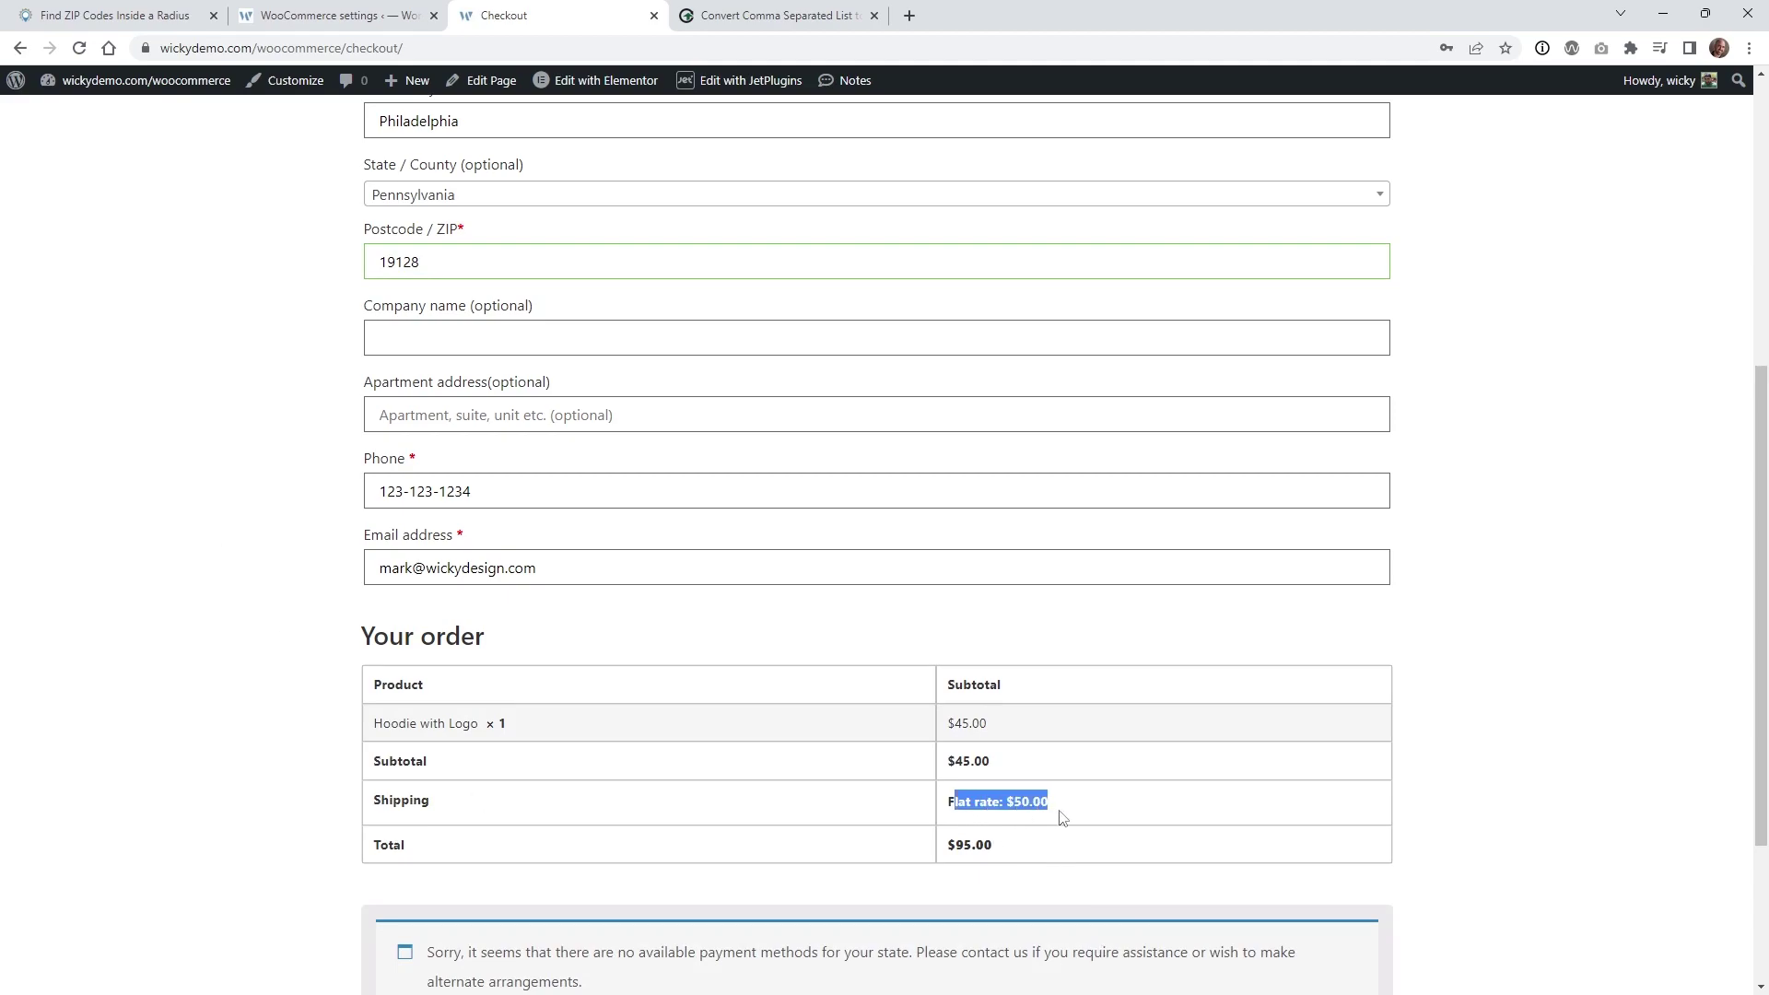
Check the 'Locations not covered by your other zones' flat rate, confirming its cost of 50
left_click(341, 14)
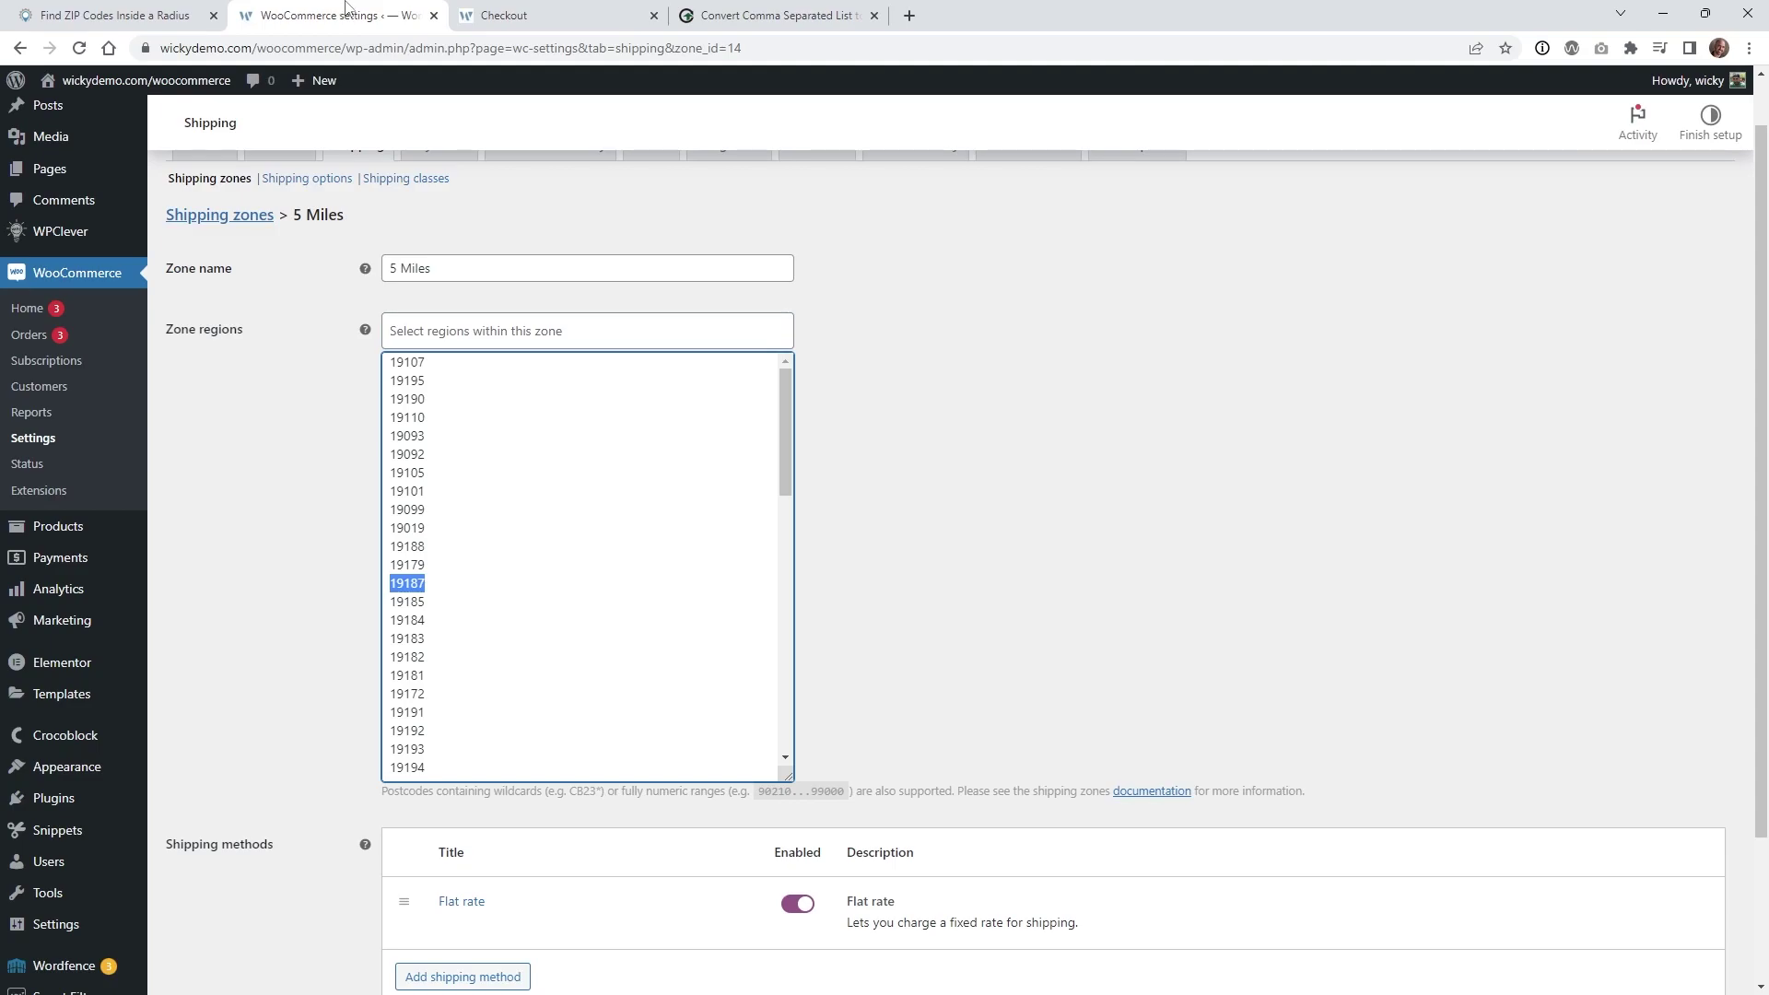
scroll(279, 488, "up", 1)
left_click(238, 276)
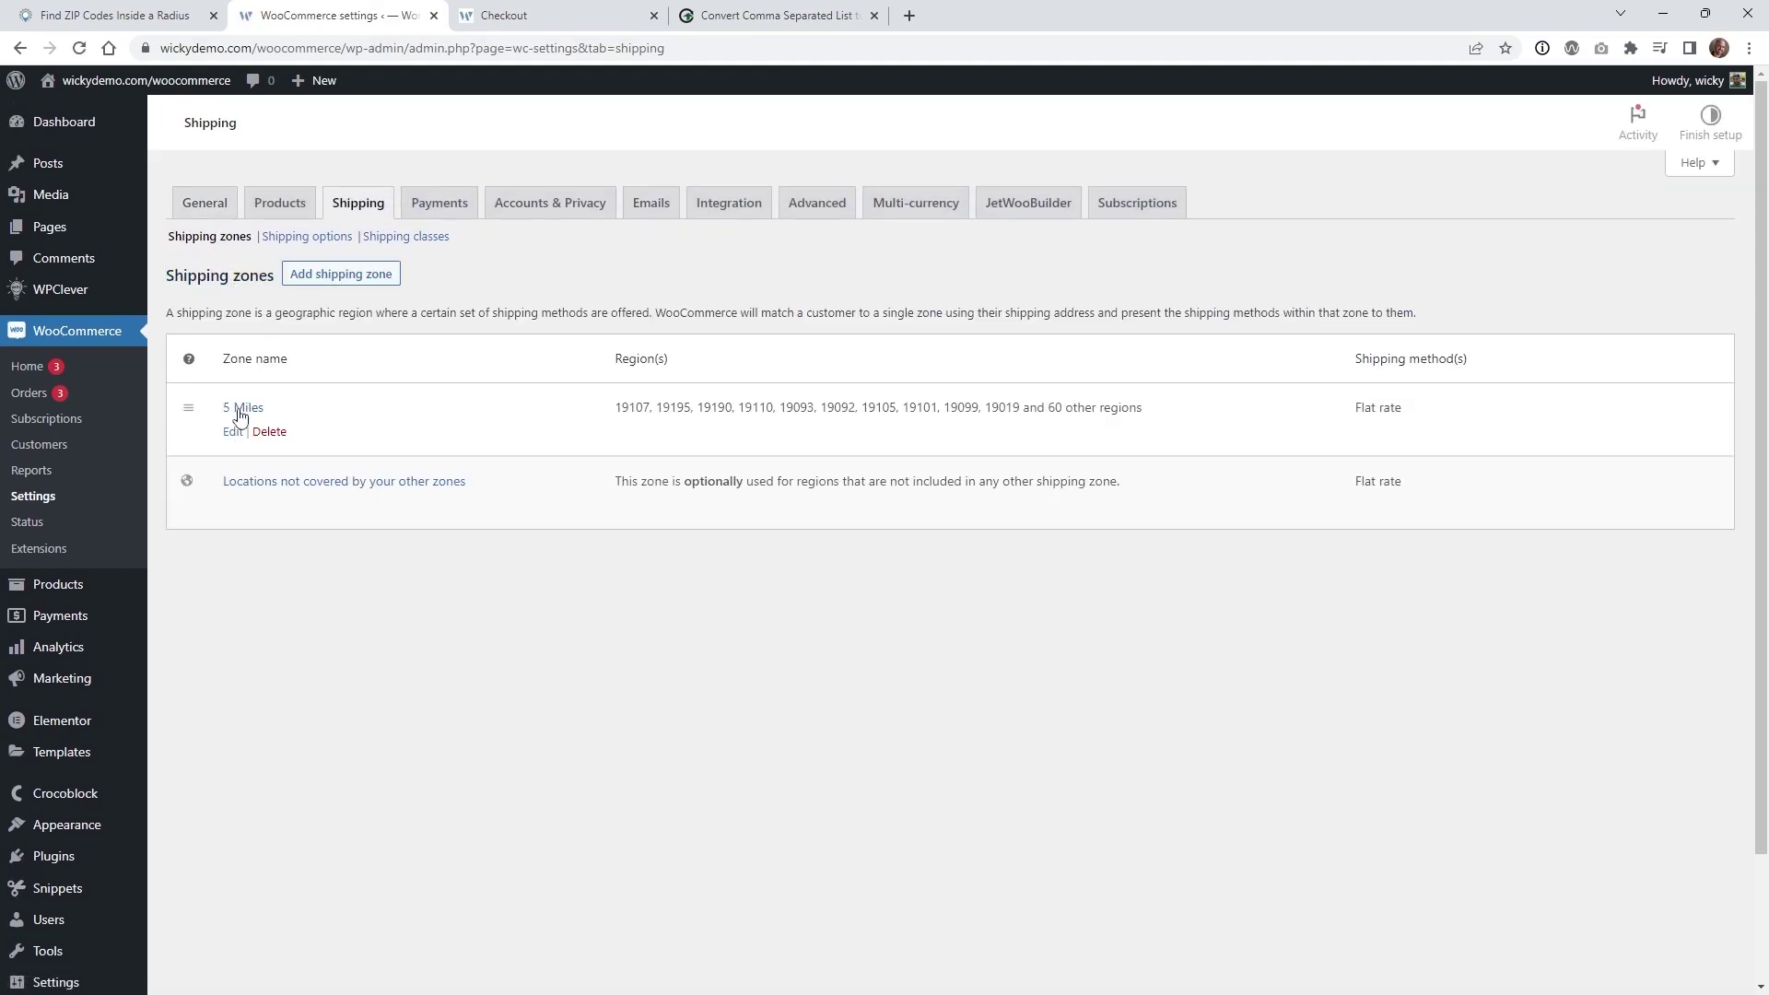
left_click_drag(743, 407, 940, 407)
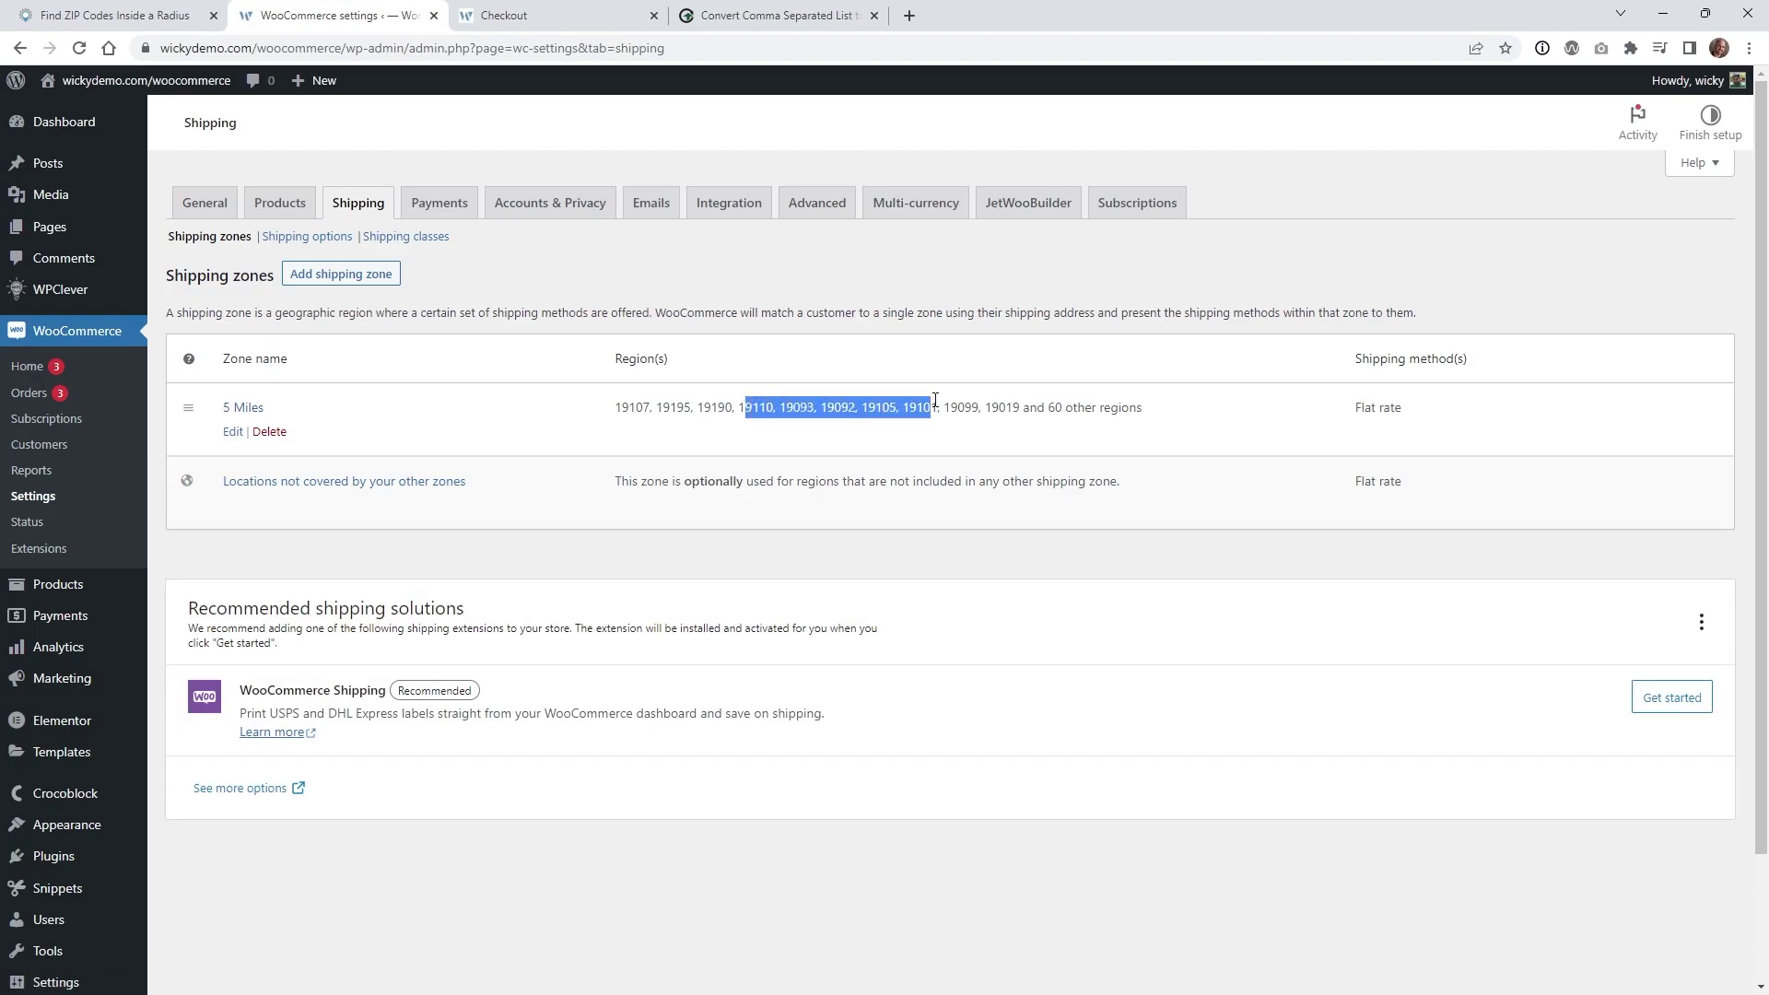
left_click(730, 486)
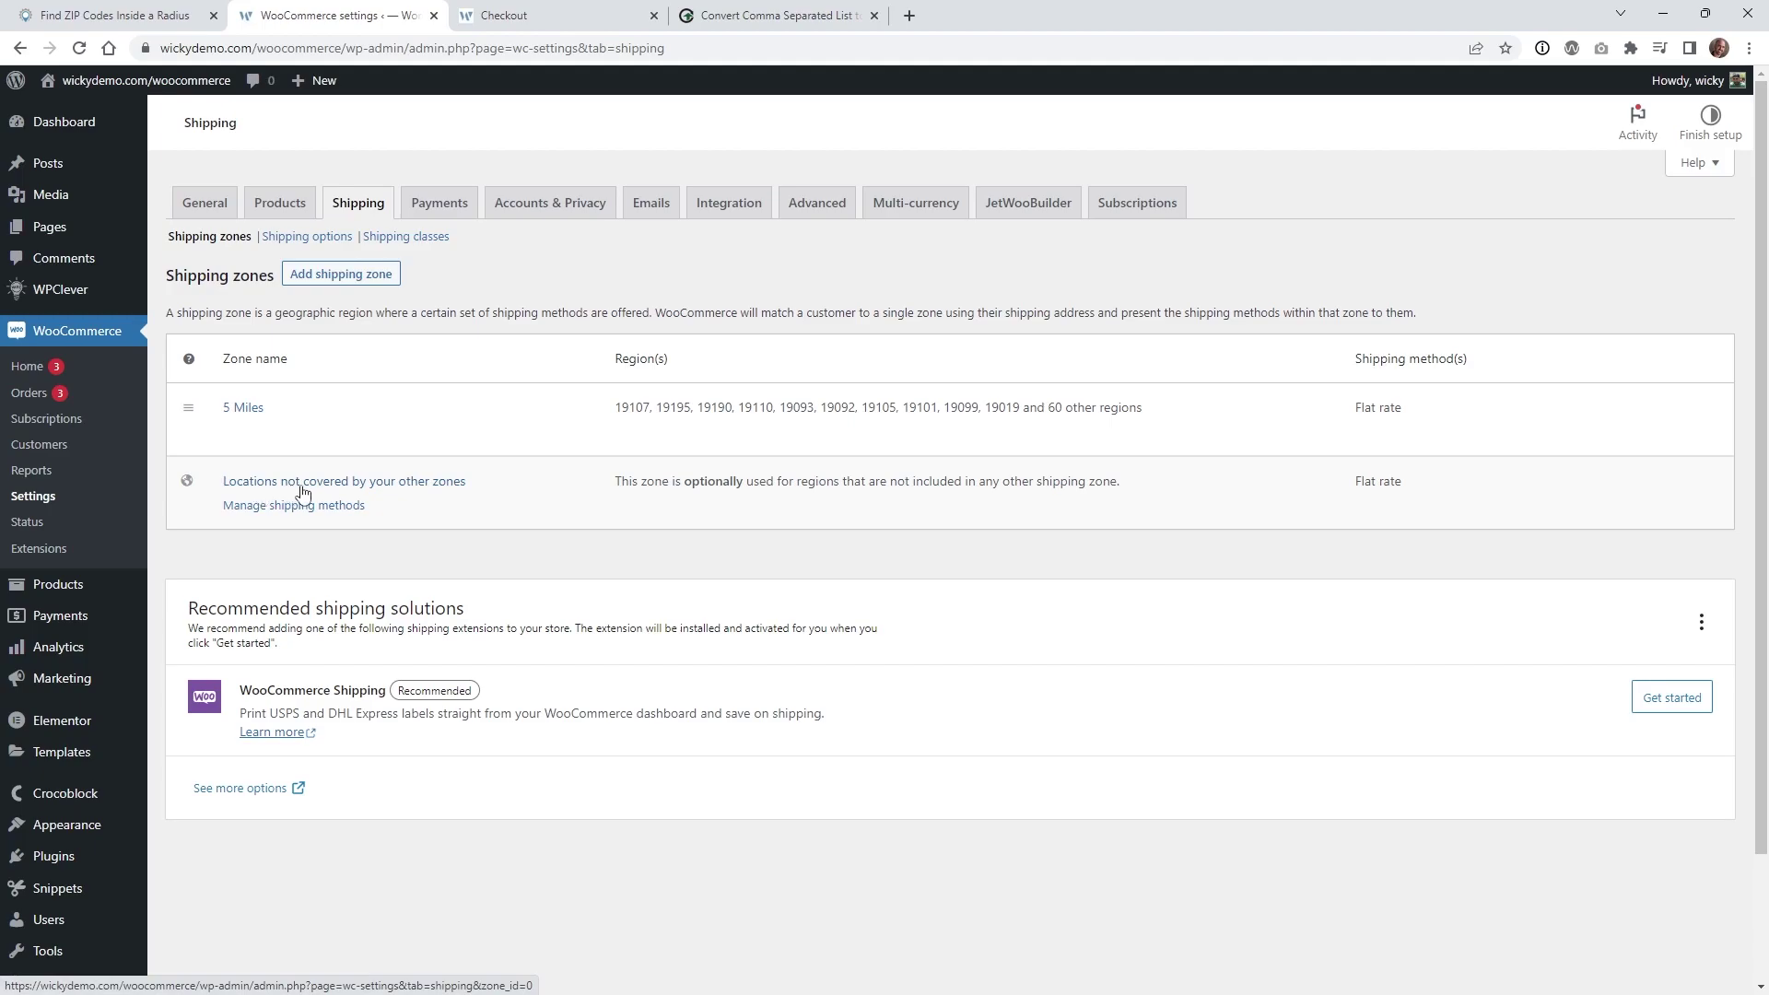
left_click(356, 484)
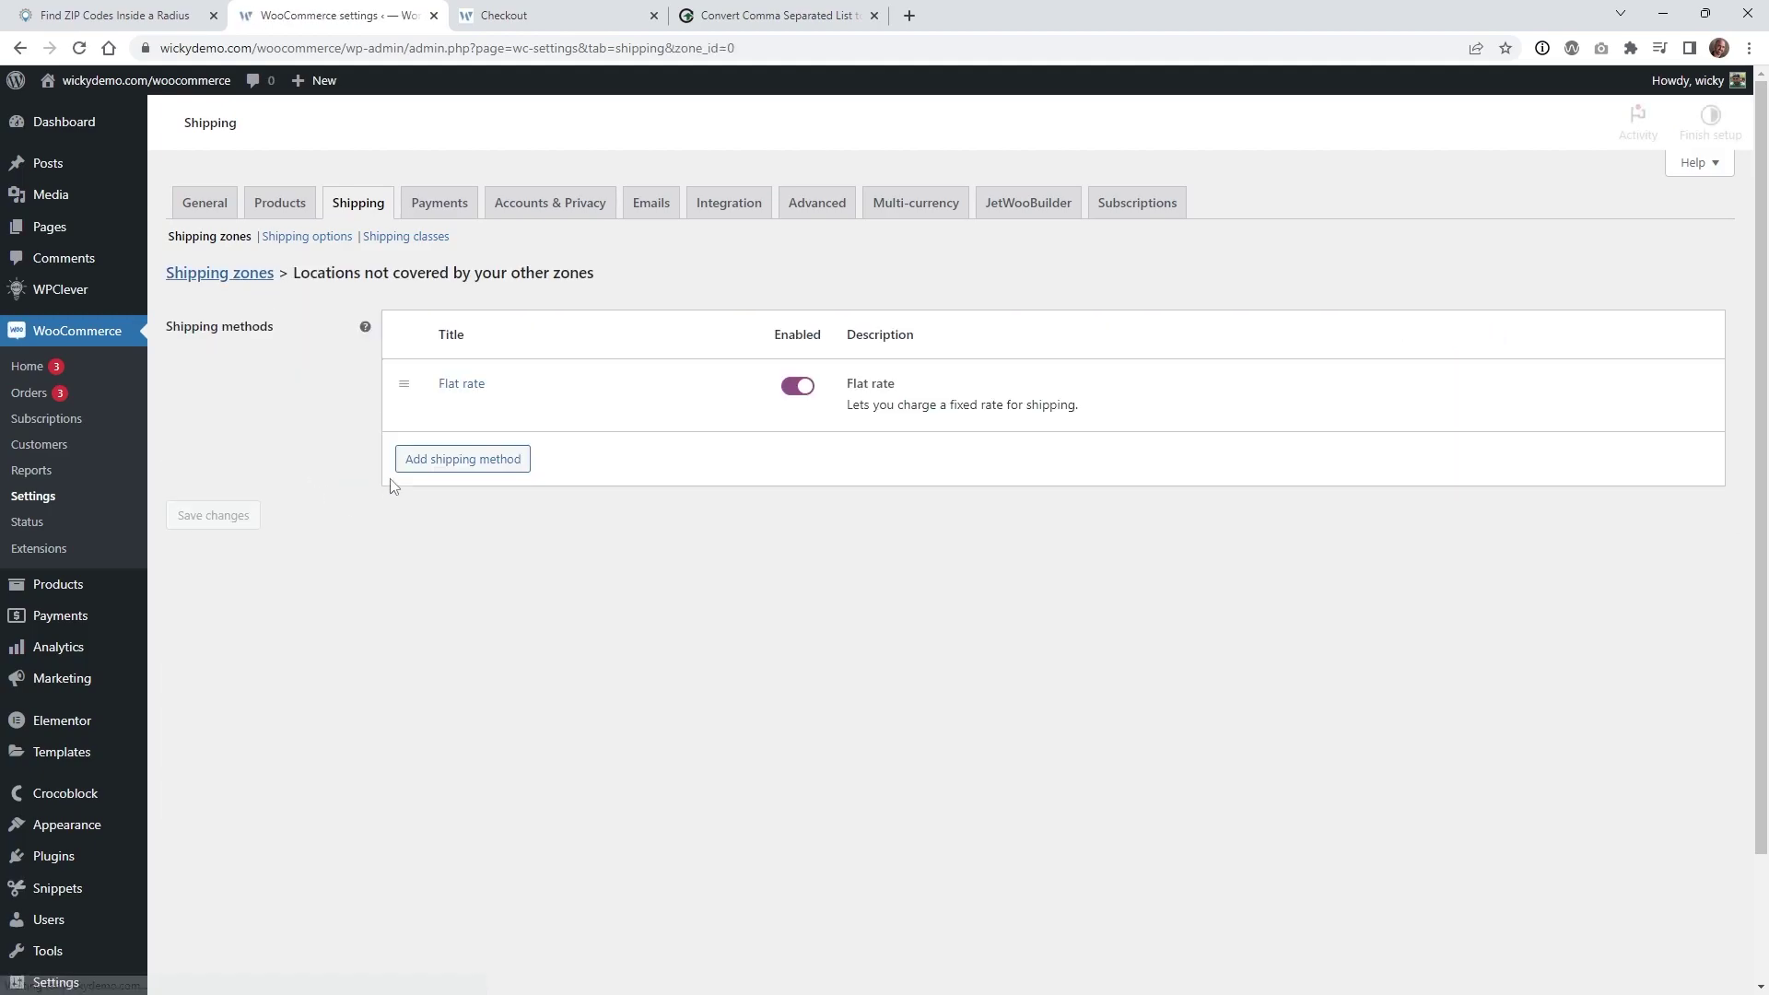
left_click(445, 399)
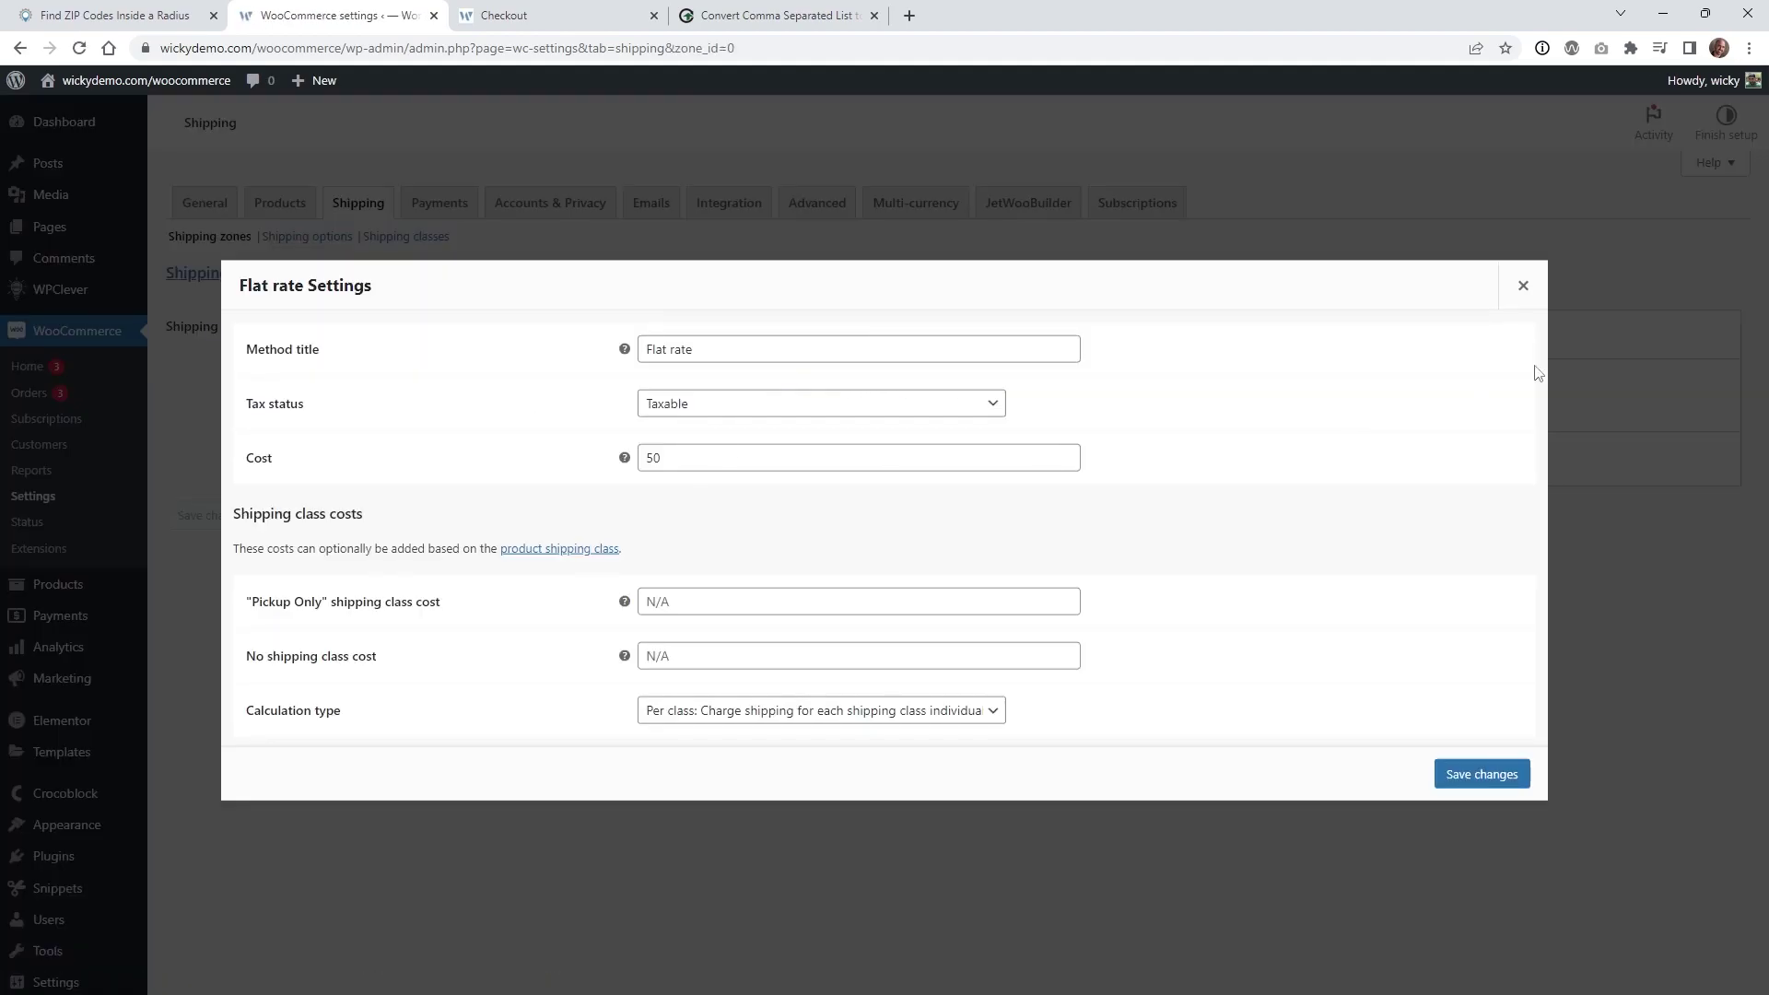
left_click(1523, 286)
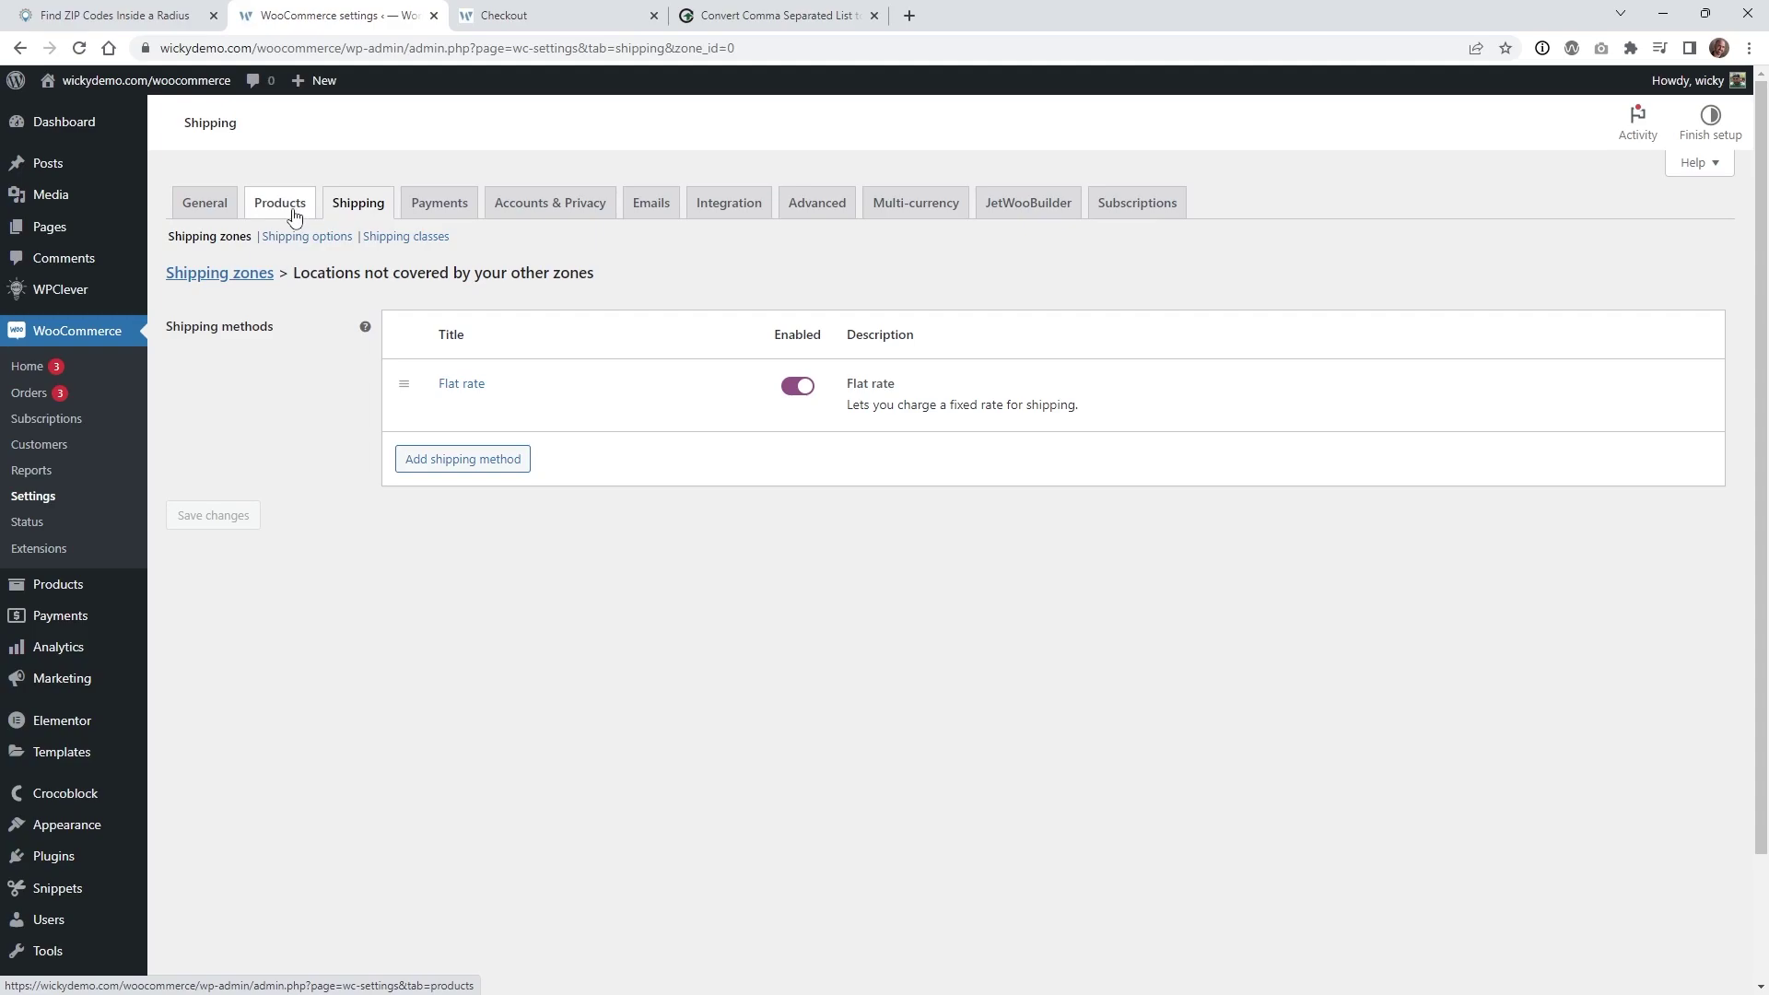
Enable Cash on delivery only for the 5 Miles – Flat rate (#32) shipping method and save
left_click(442, 210)
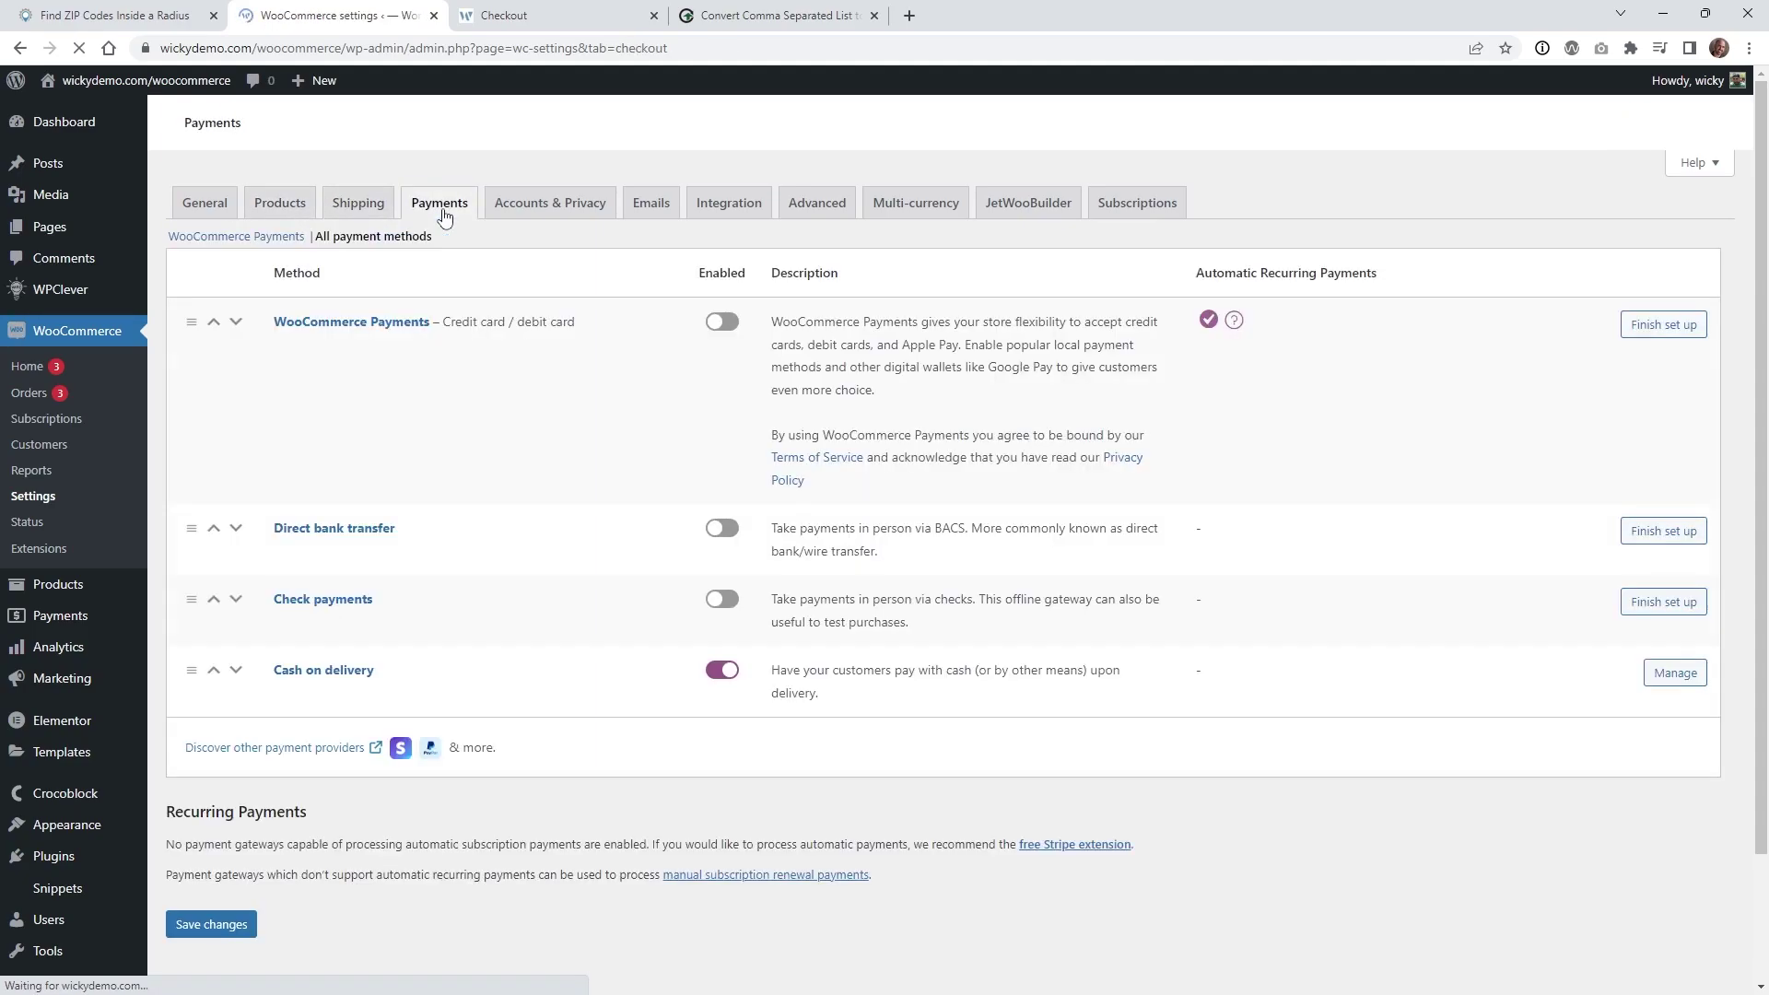
scroll(383, 439, "down", 4)
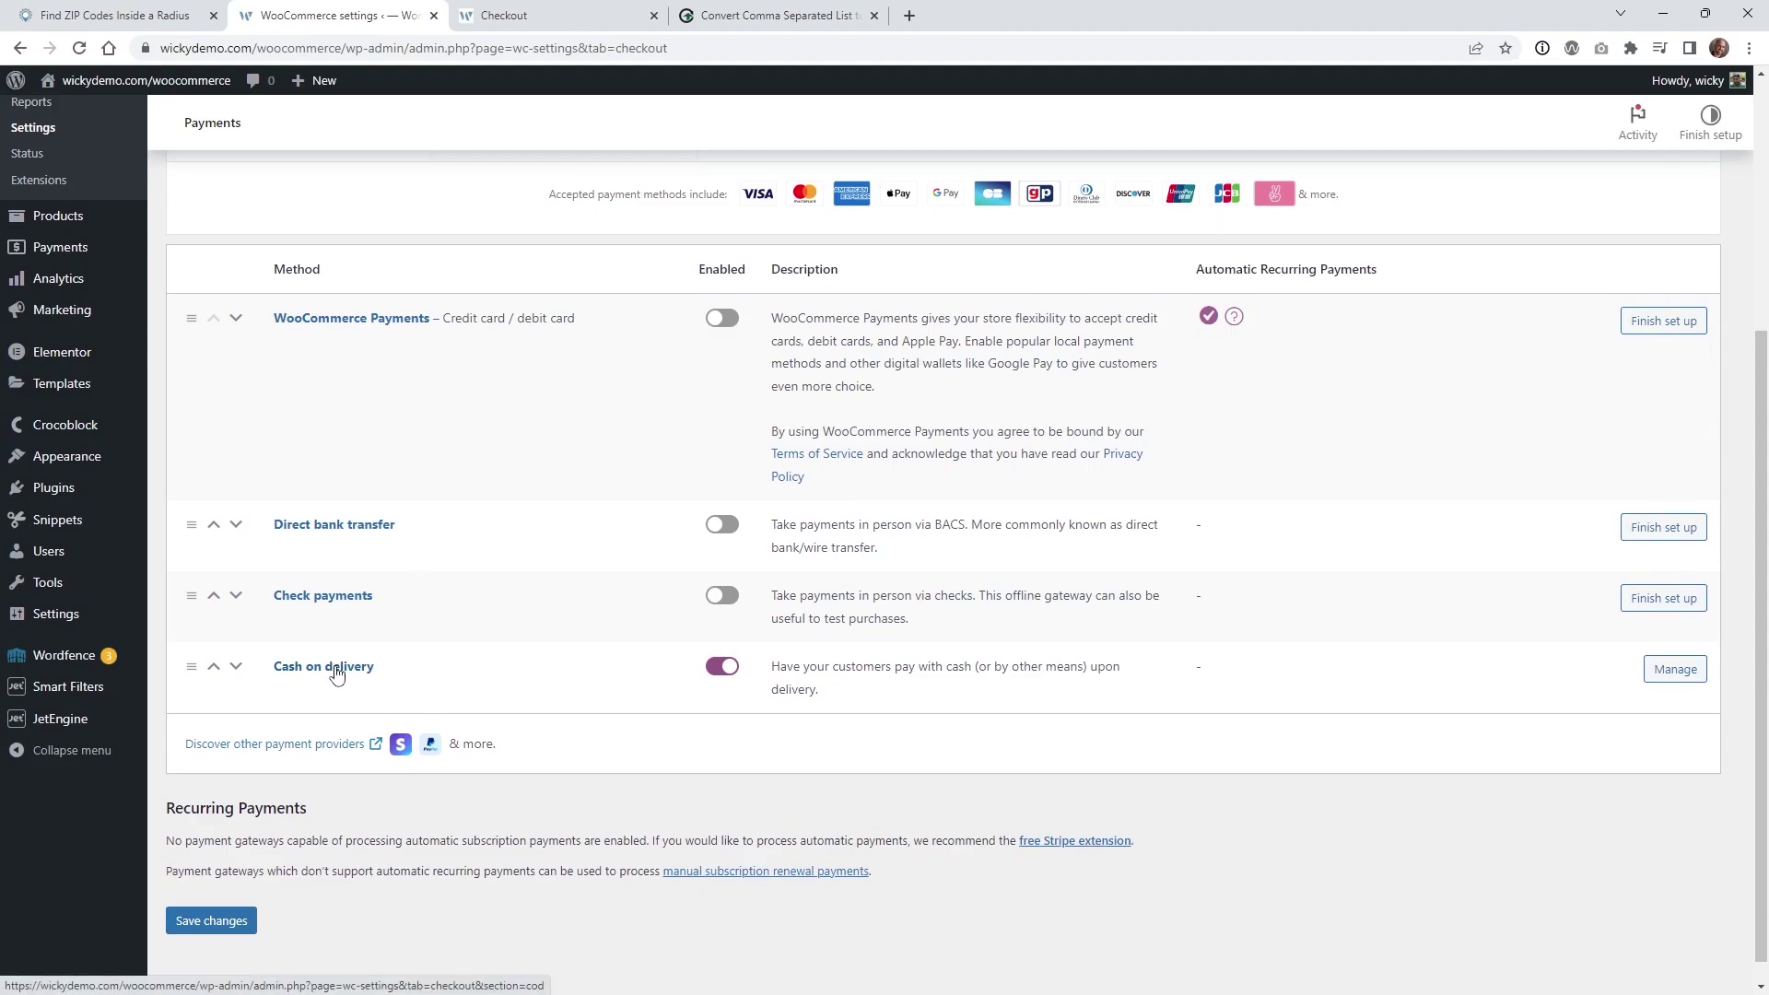
left_click(337, 675)
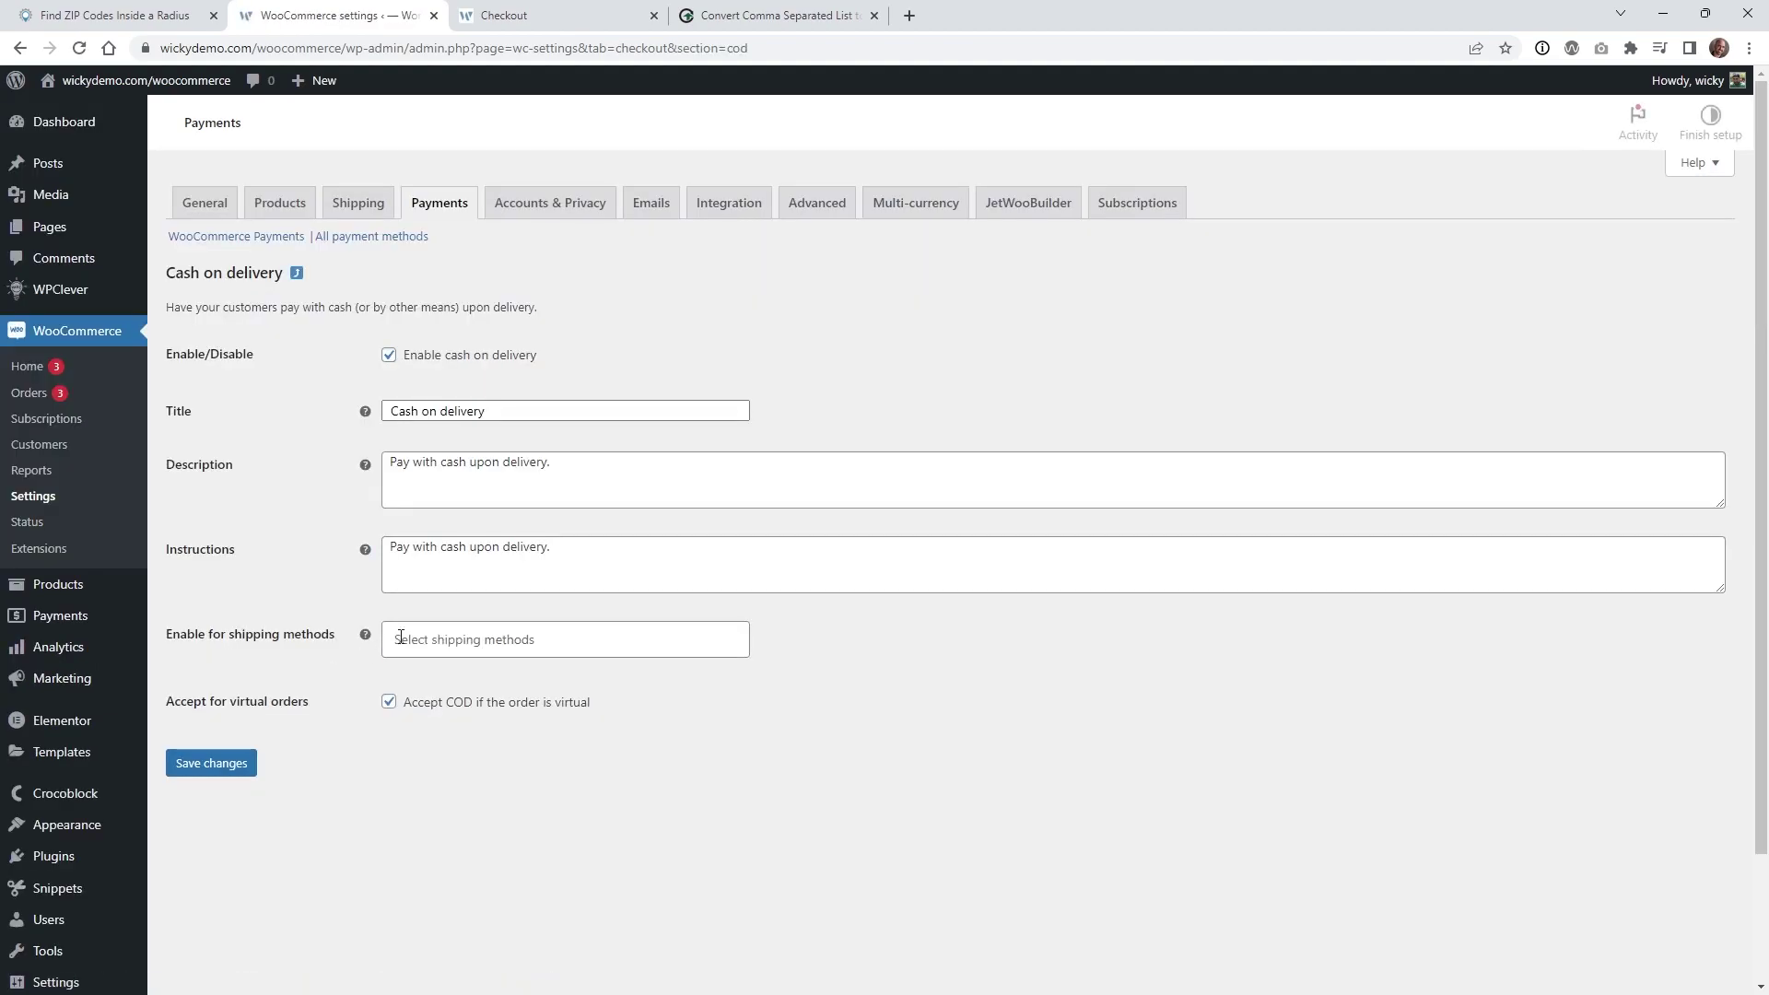
left_click(499, 640)
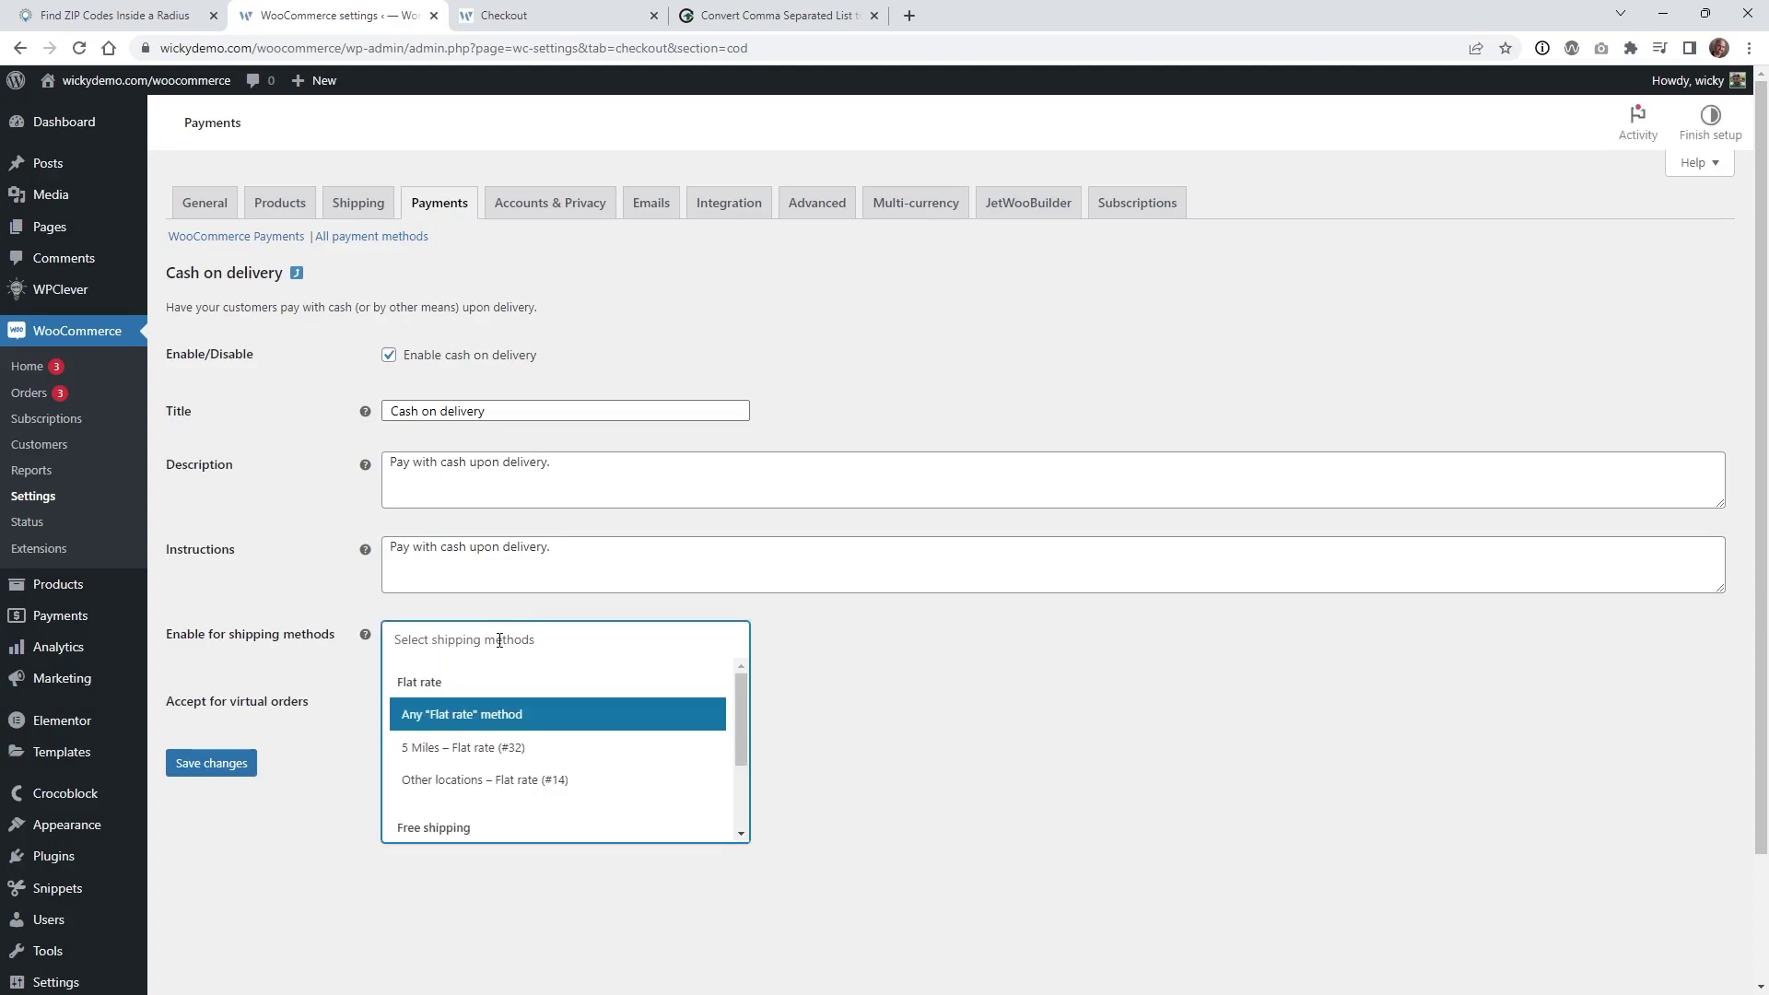
left_click(499, 751)
left_click(207, 766)
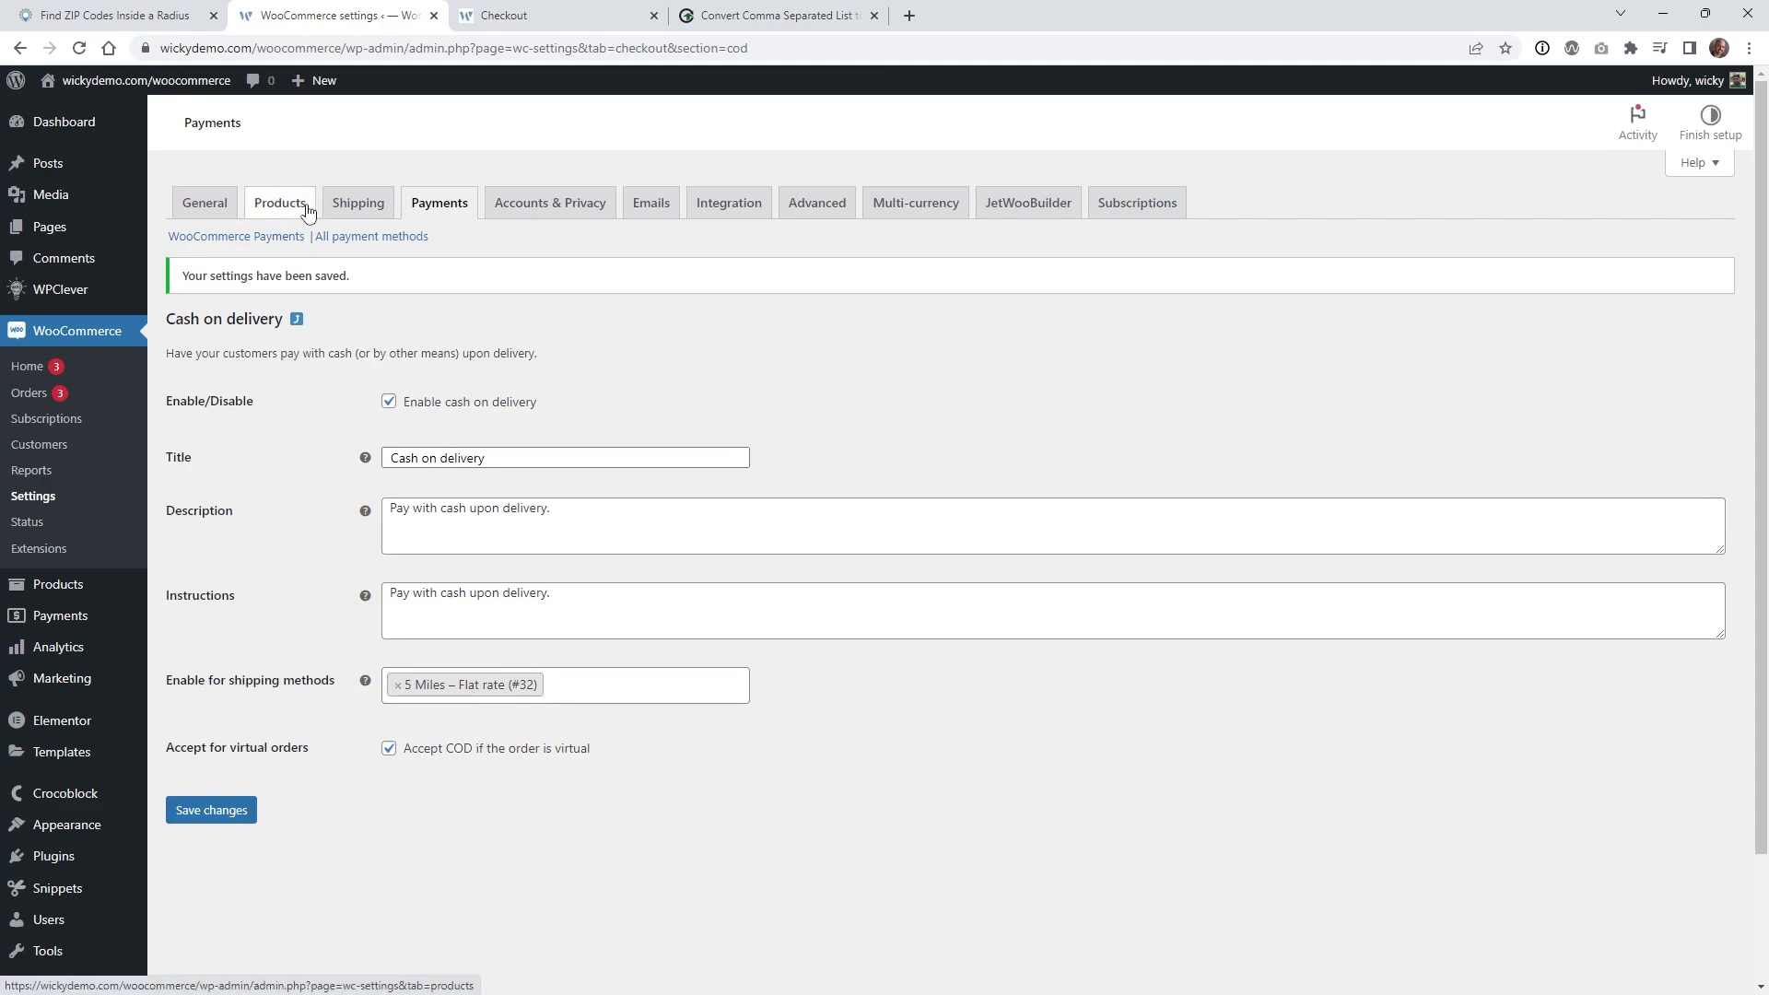
left_click(73, 4)
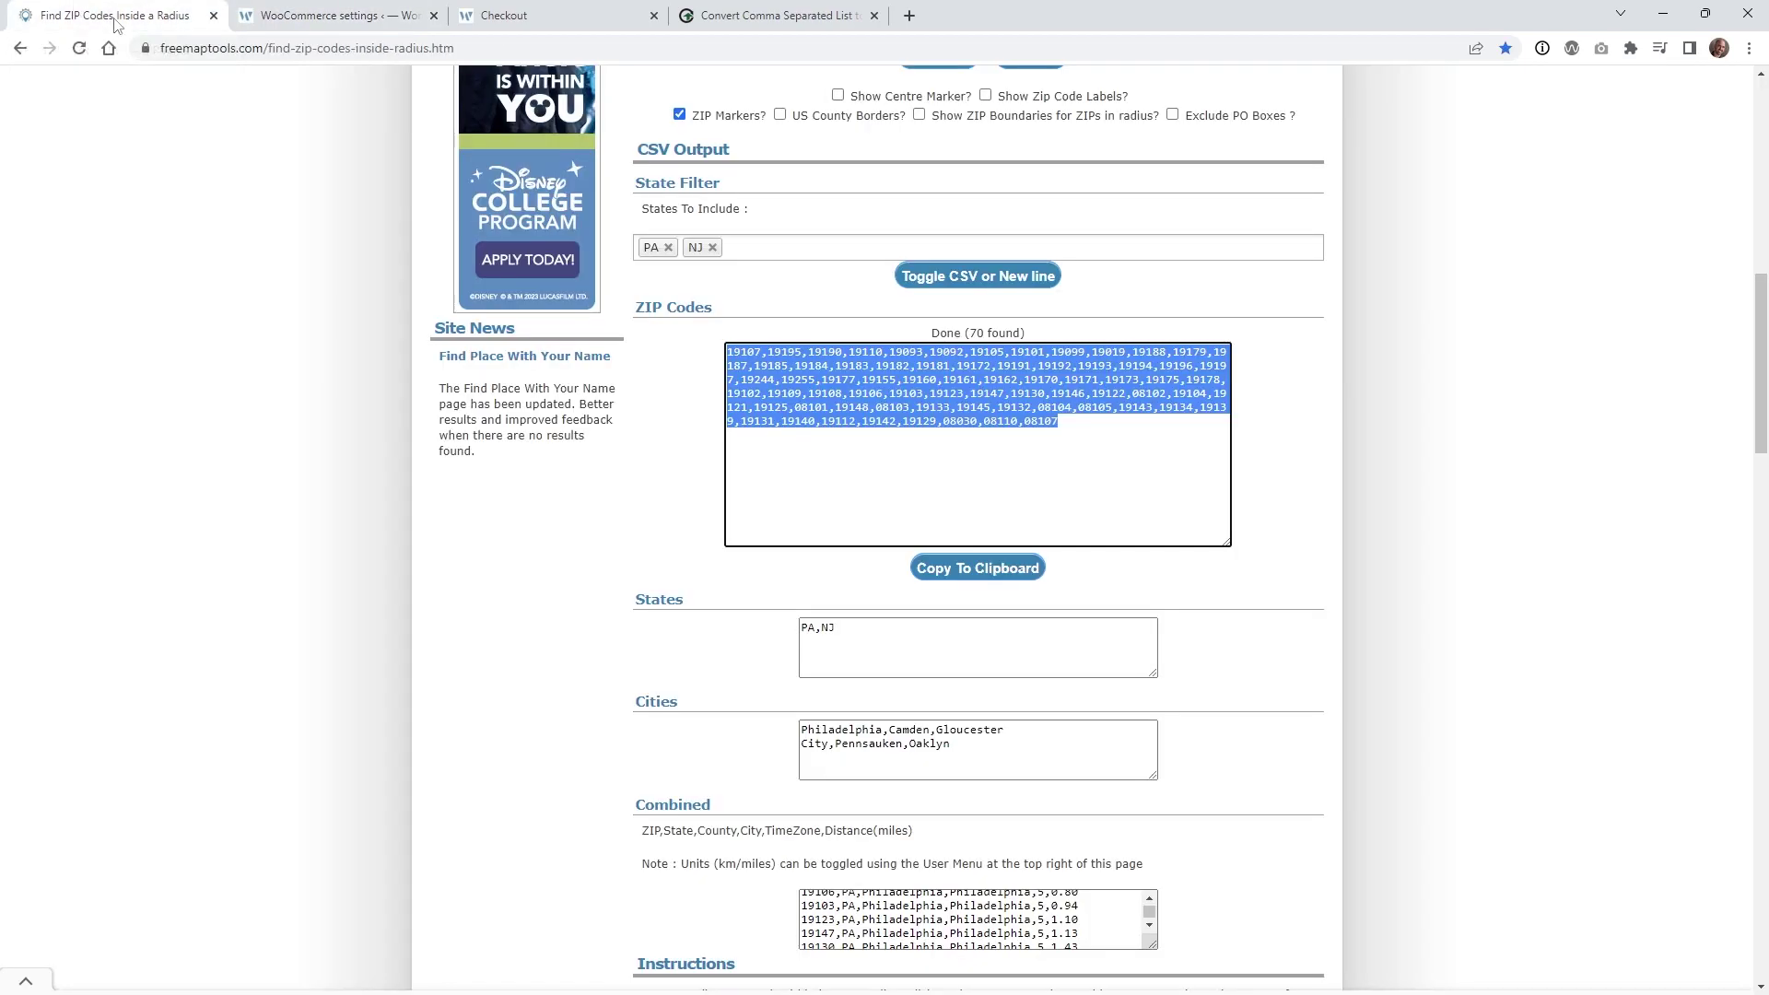
Scroll the Combined results box down to its last row of ZIP codes
scroll(1321, 578, "up", 10)
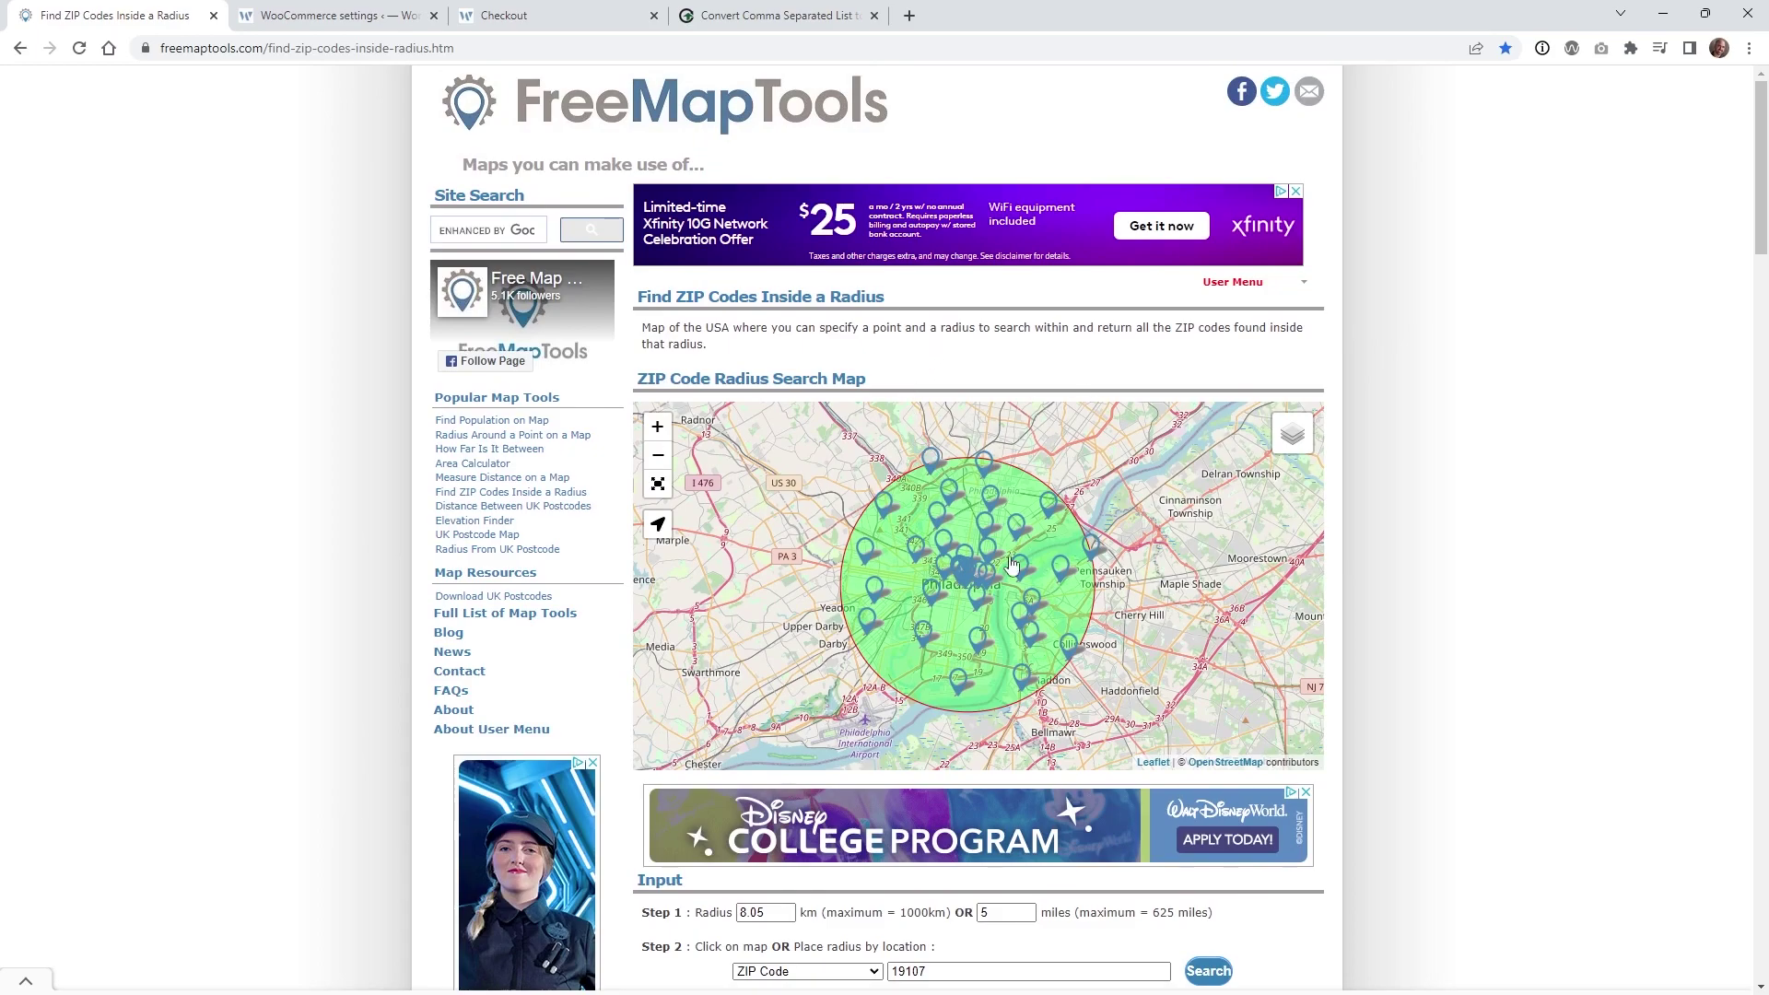
scroll(1418, 483, "down", 6)
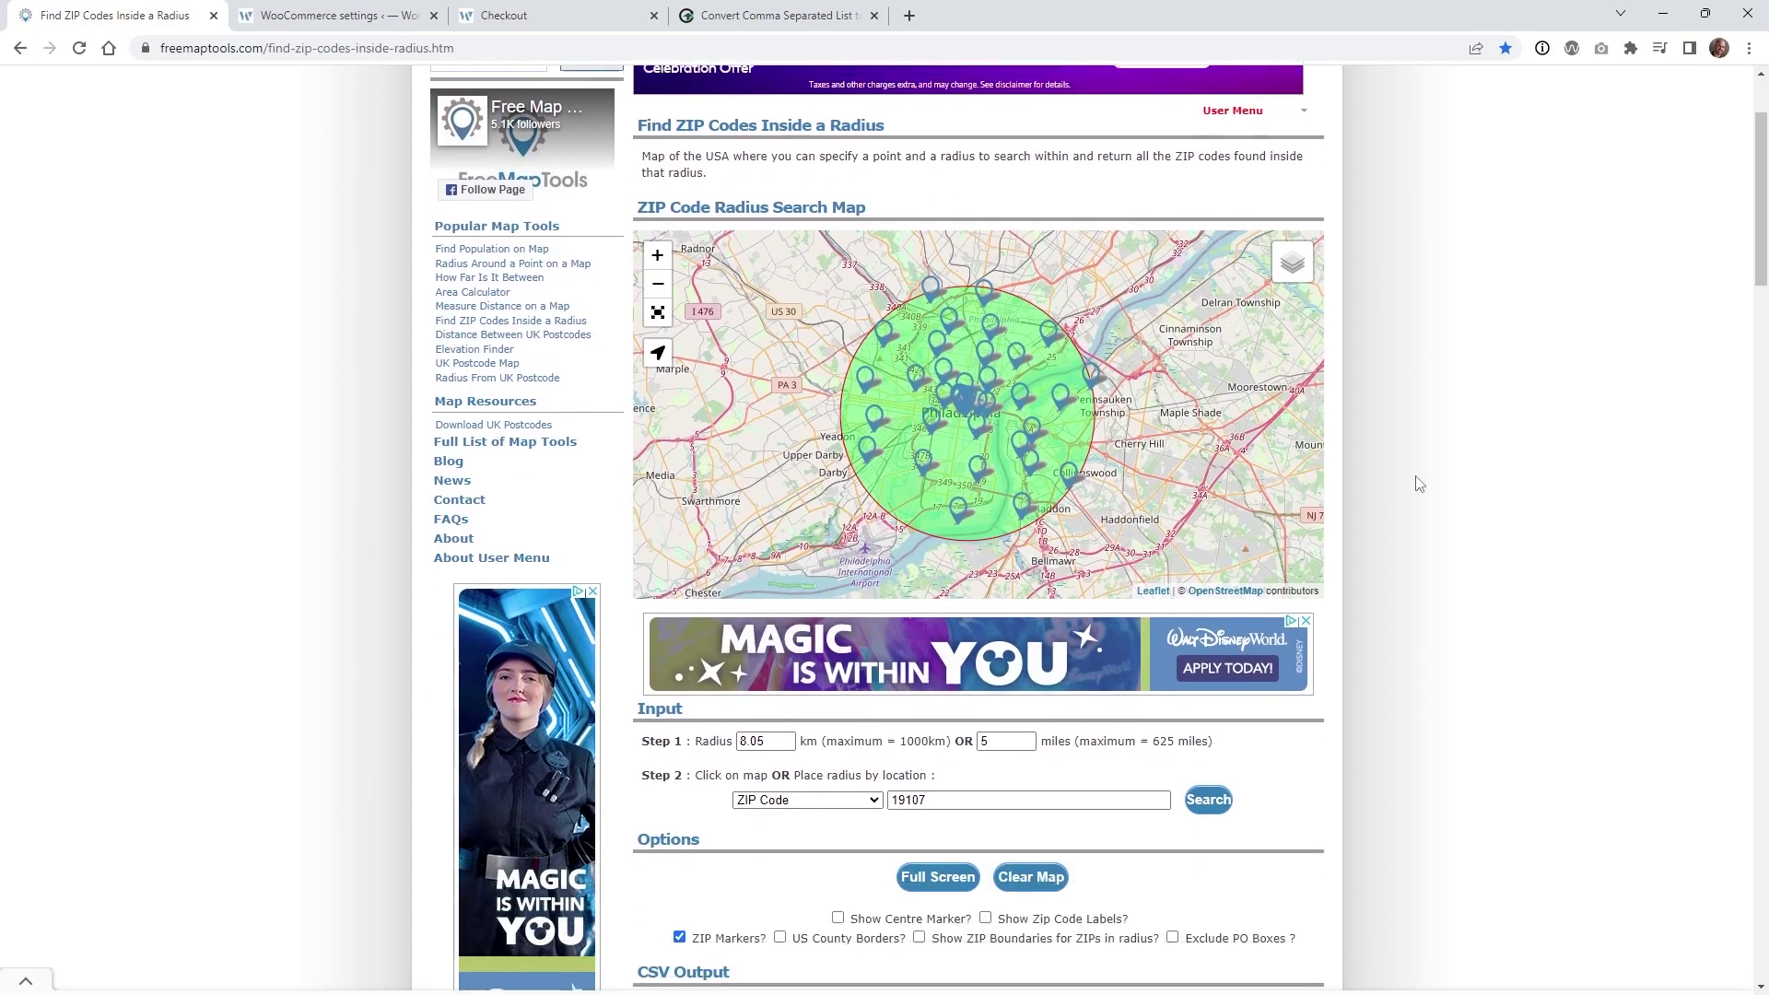
scroll(1419, 481, "down", 2)
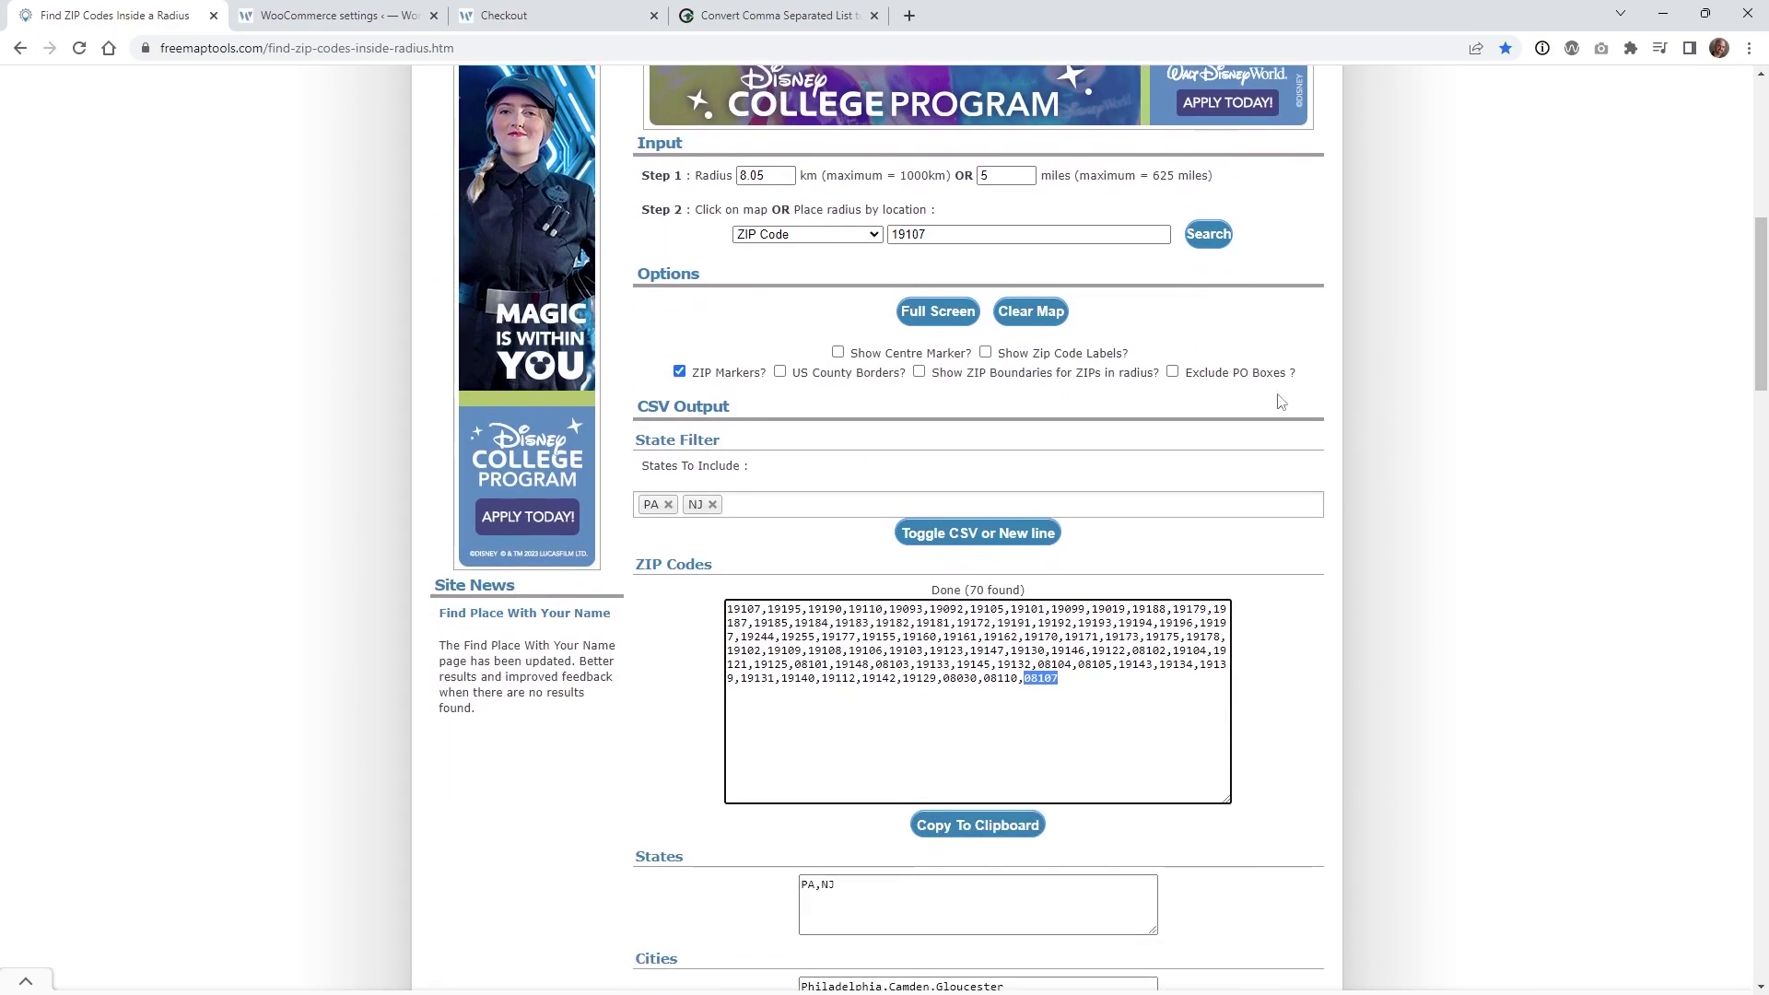
scroll(1492, 569, "down", 5)
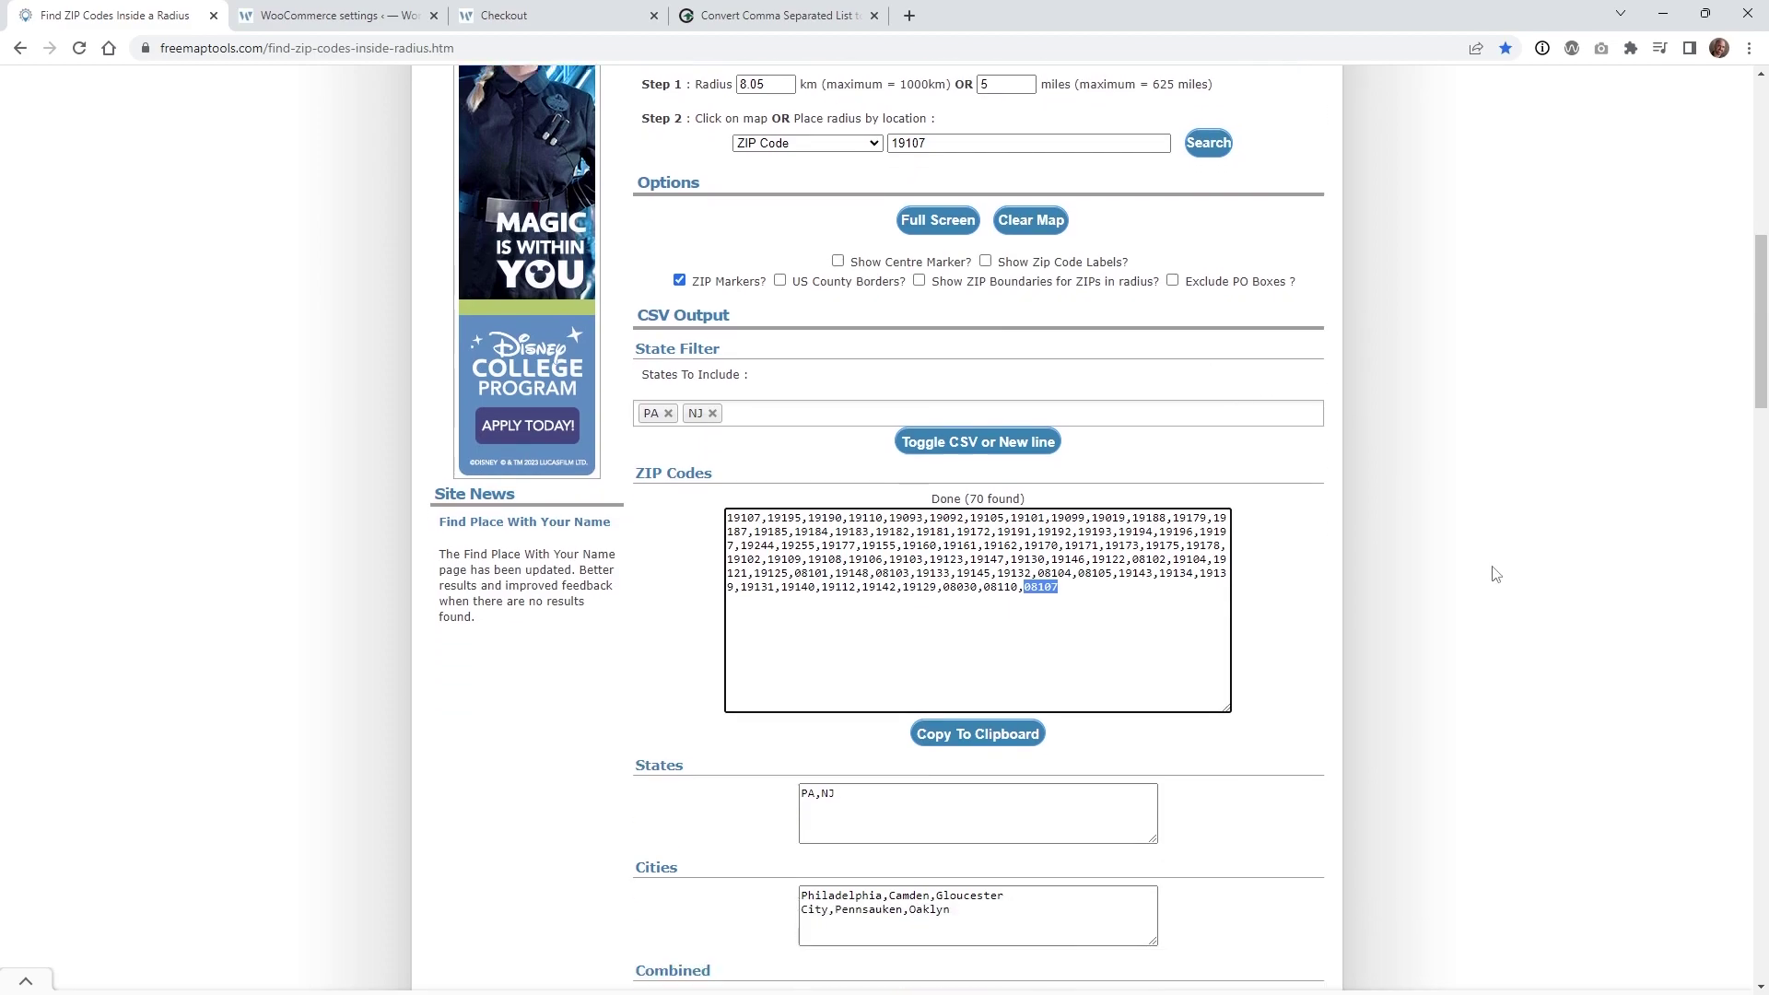
scroll(1493, 571, "down", 3)
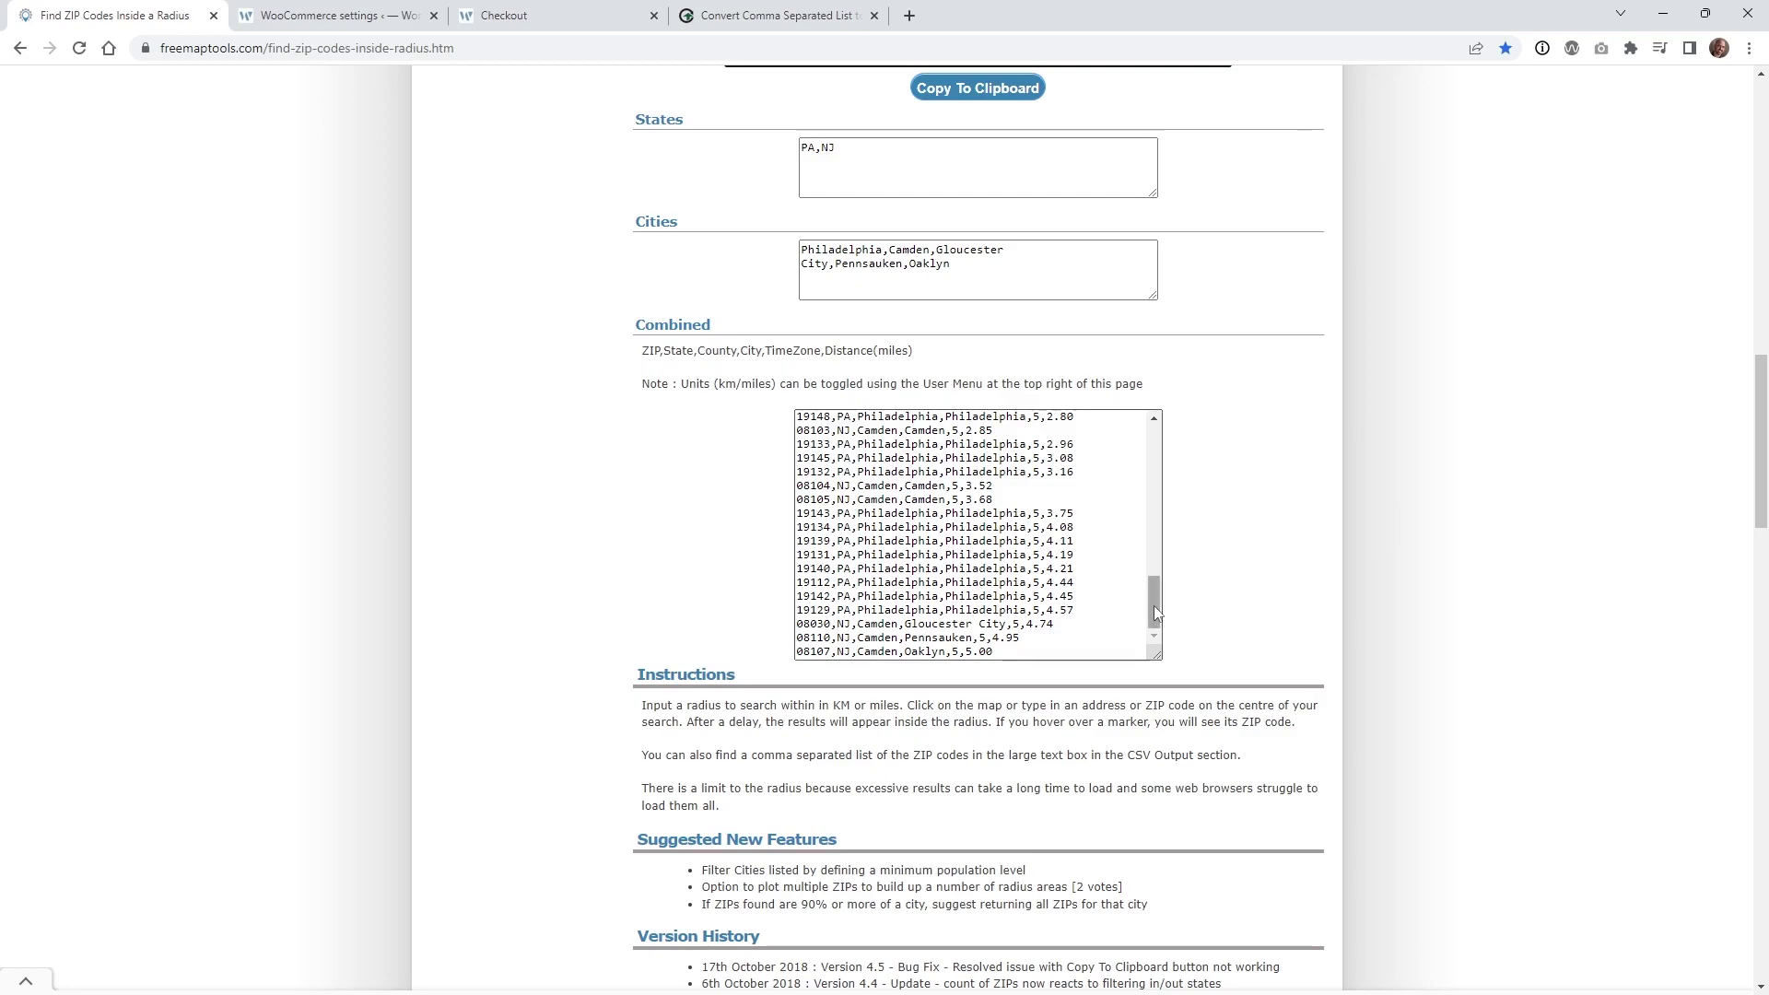
left_click_drag(1153, 605, 1170, 453)
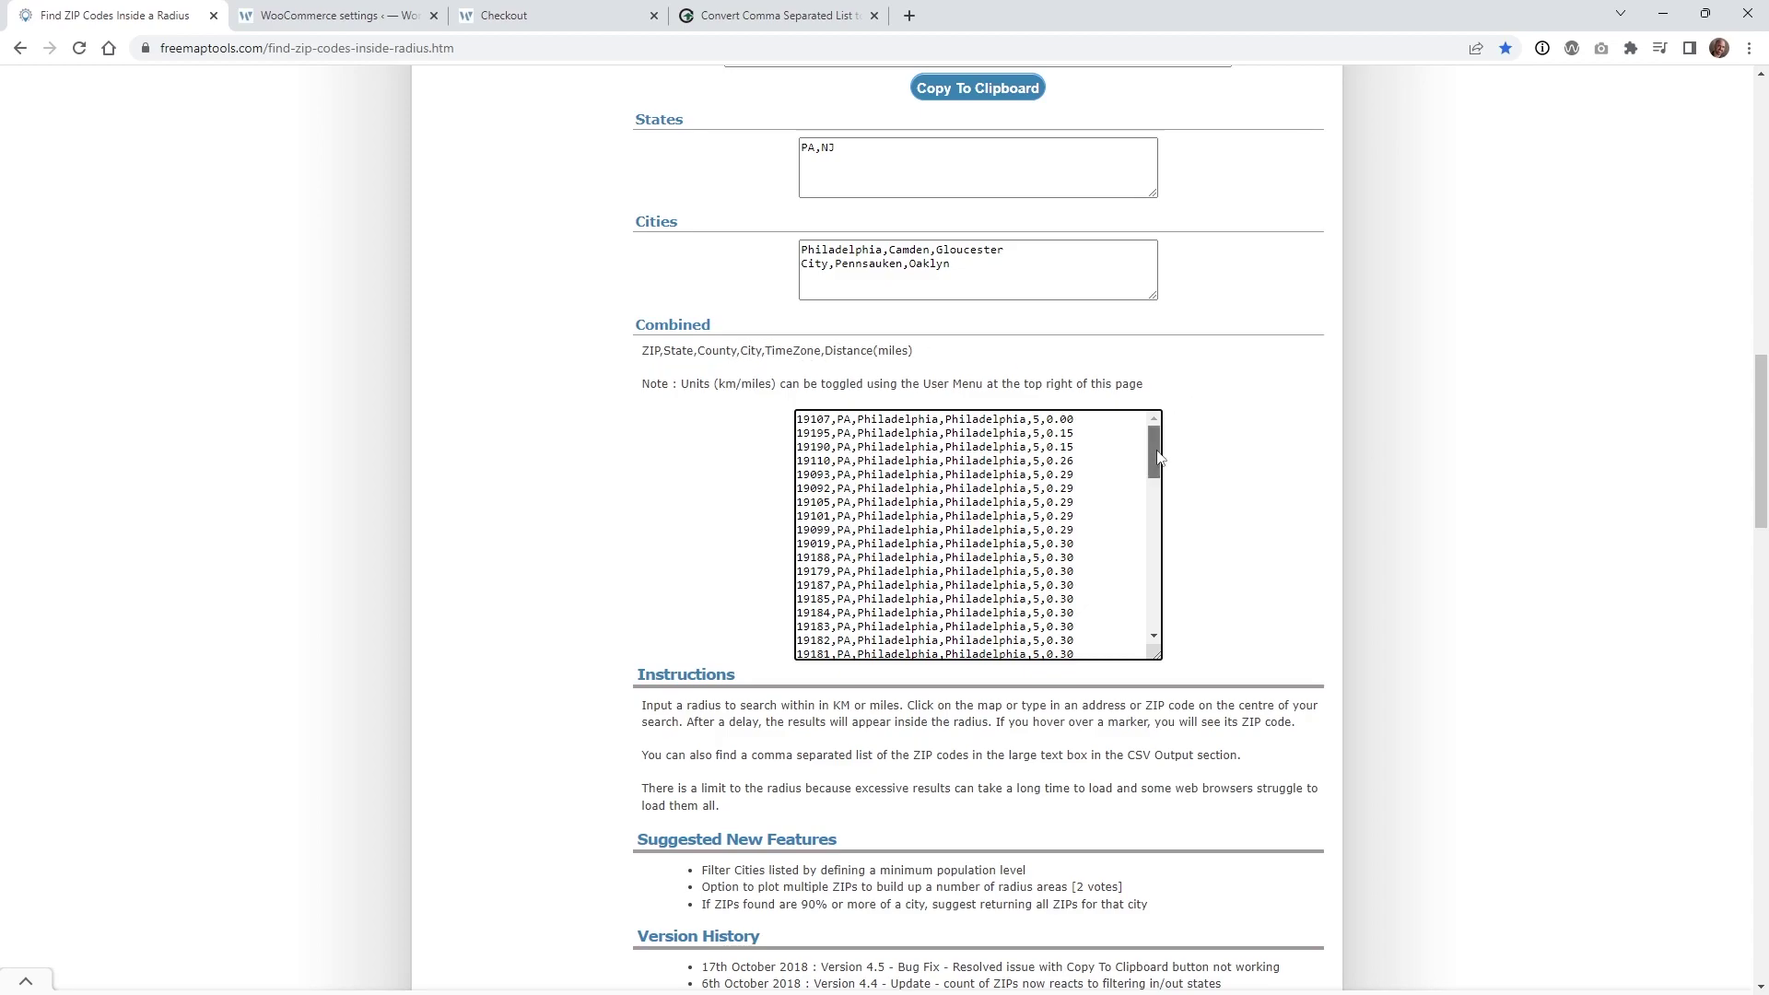
left_click_drag(1148, 455, 1148, 491)
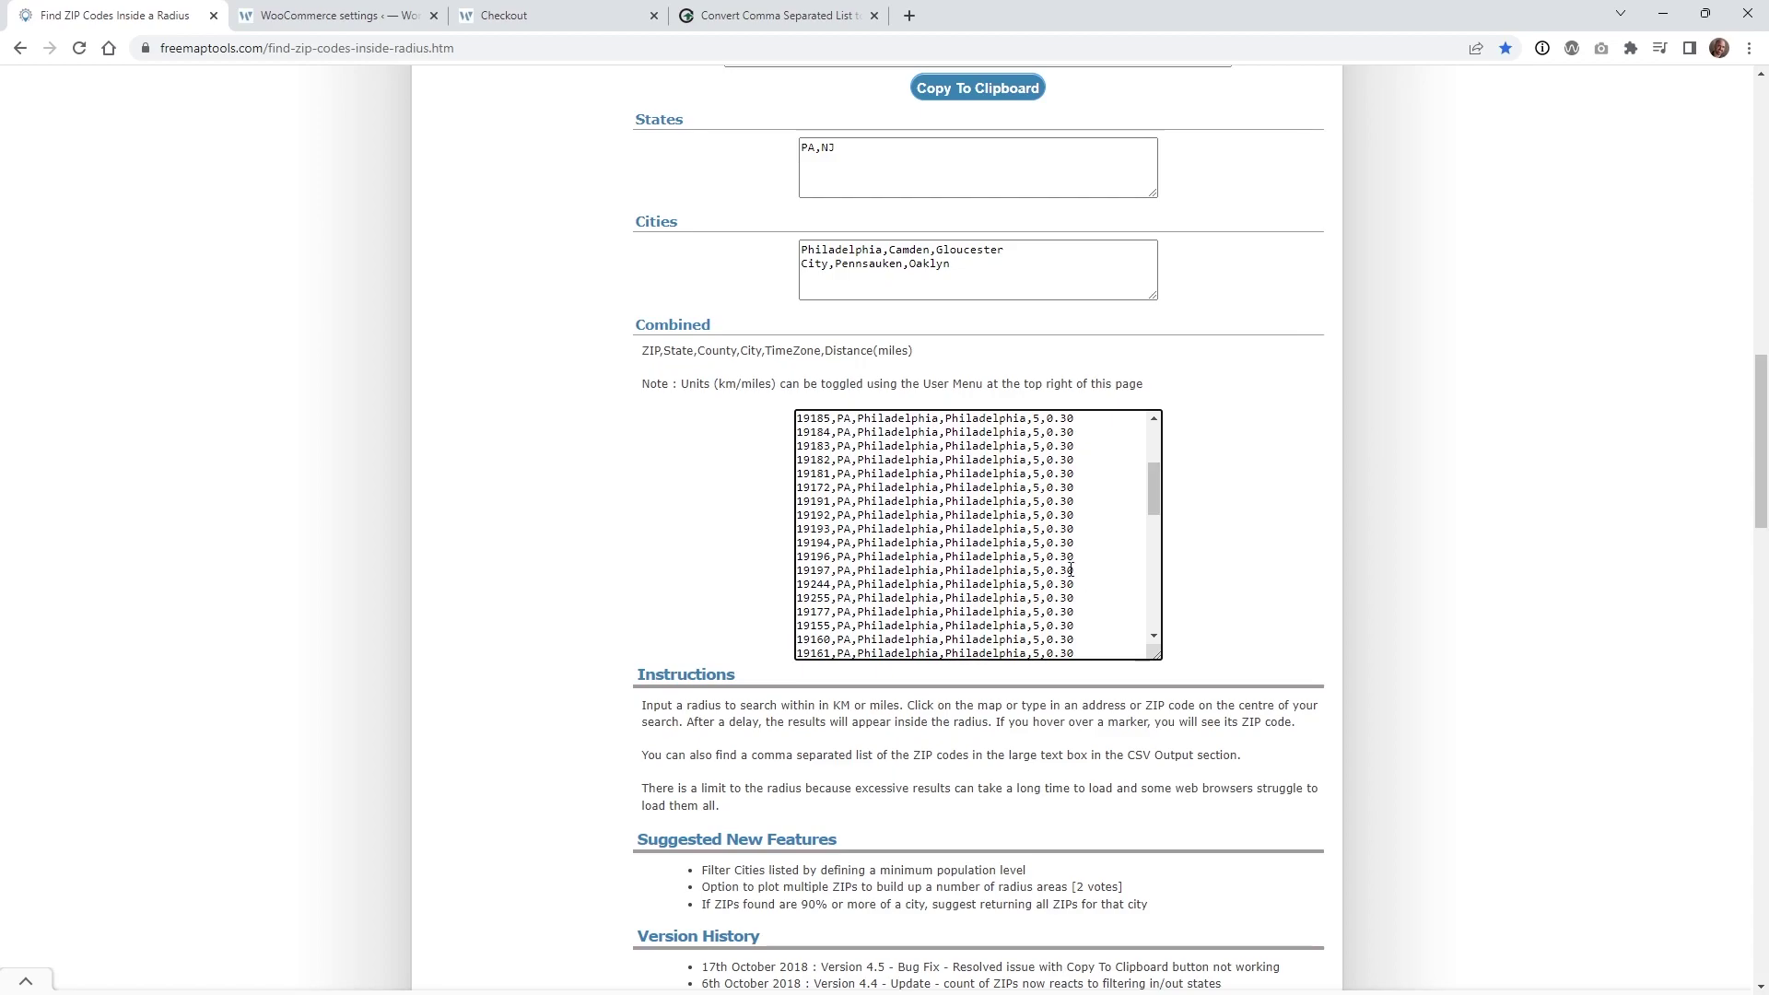
left_click_drag(1072, 570, 1047, 569)
left_click_drag(1154, 497, 1162, 627)
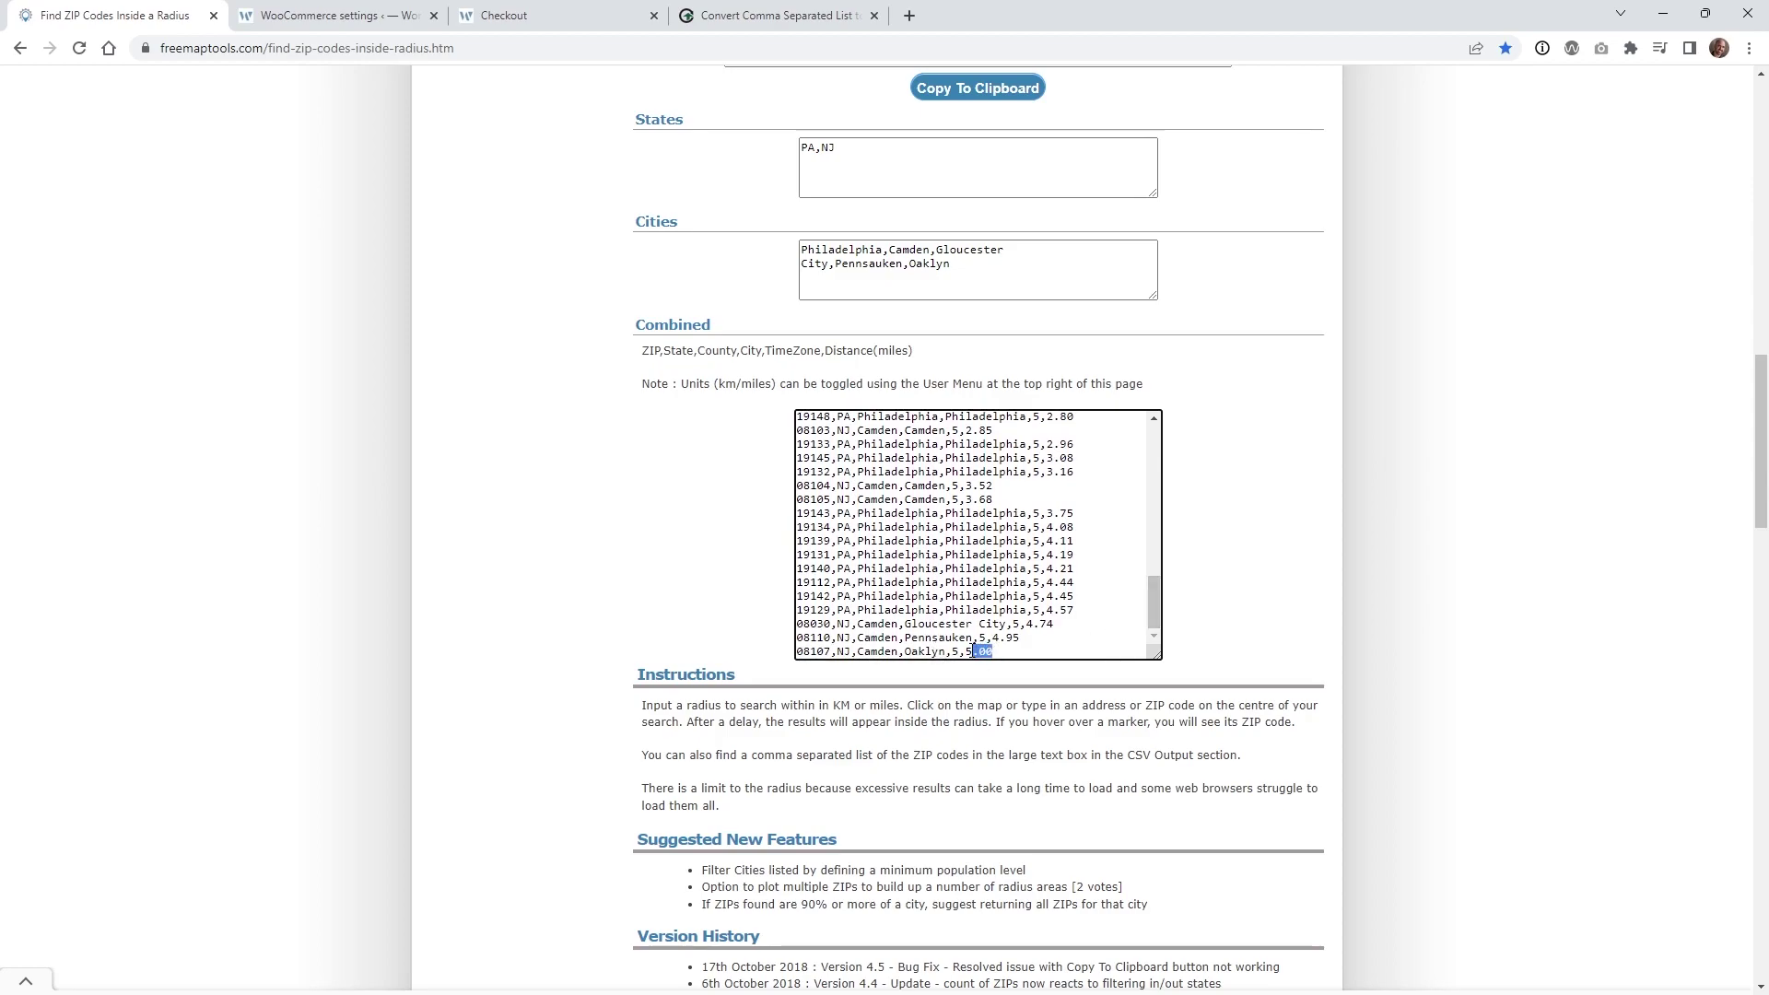
Copy the farthest ZIP, 08107 at 5.00 miles, then return to the 70-ZIP list
left_click(825, 651)
left_click_drag(830, 651, 798, 651)
right_click(798, 652)
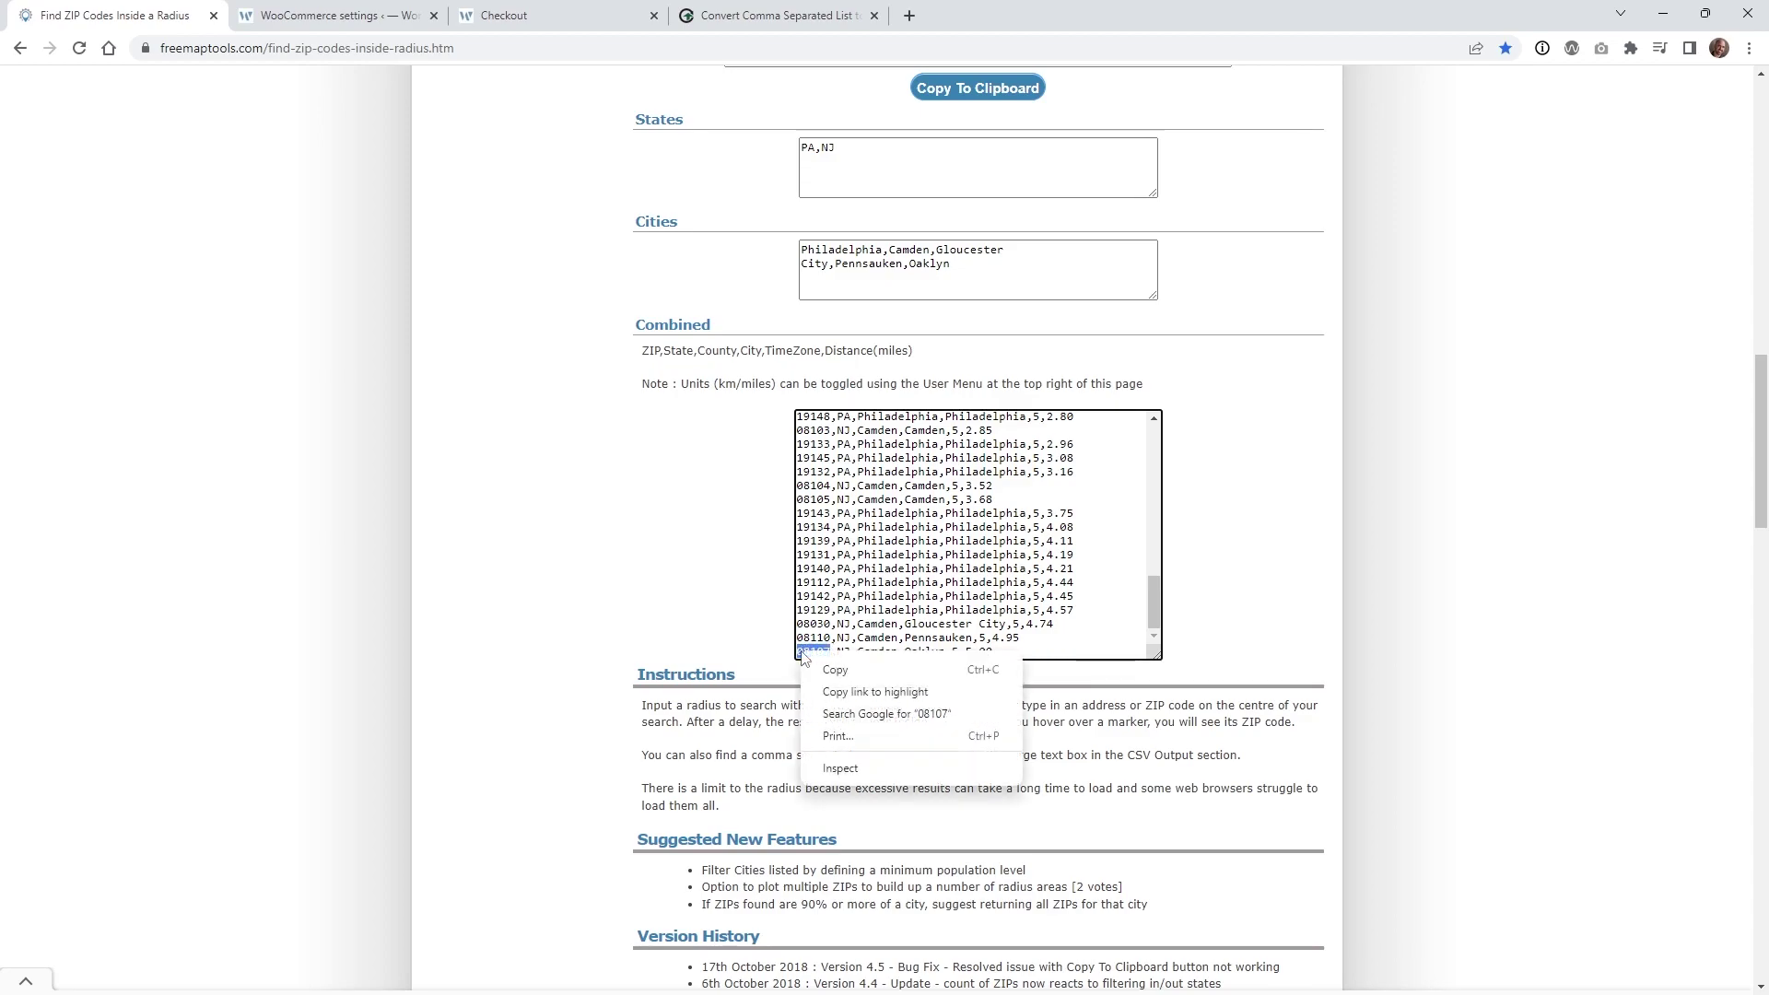
left_click(853, 669)
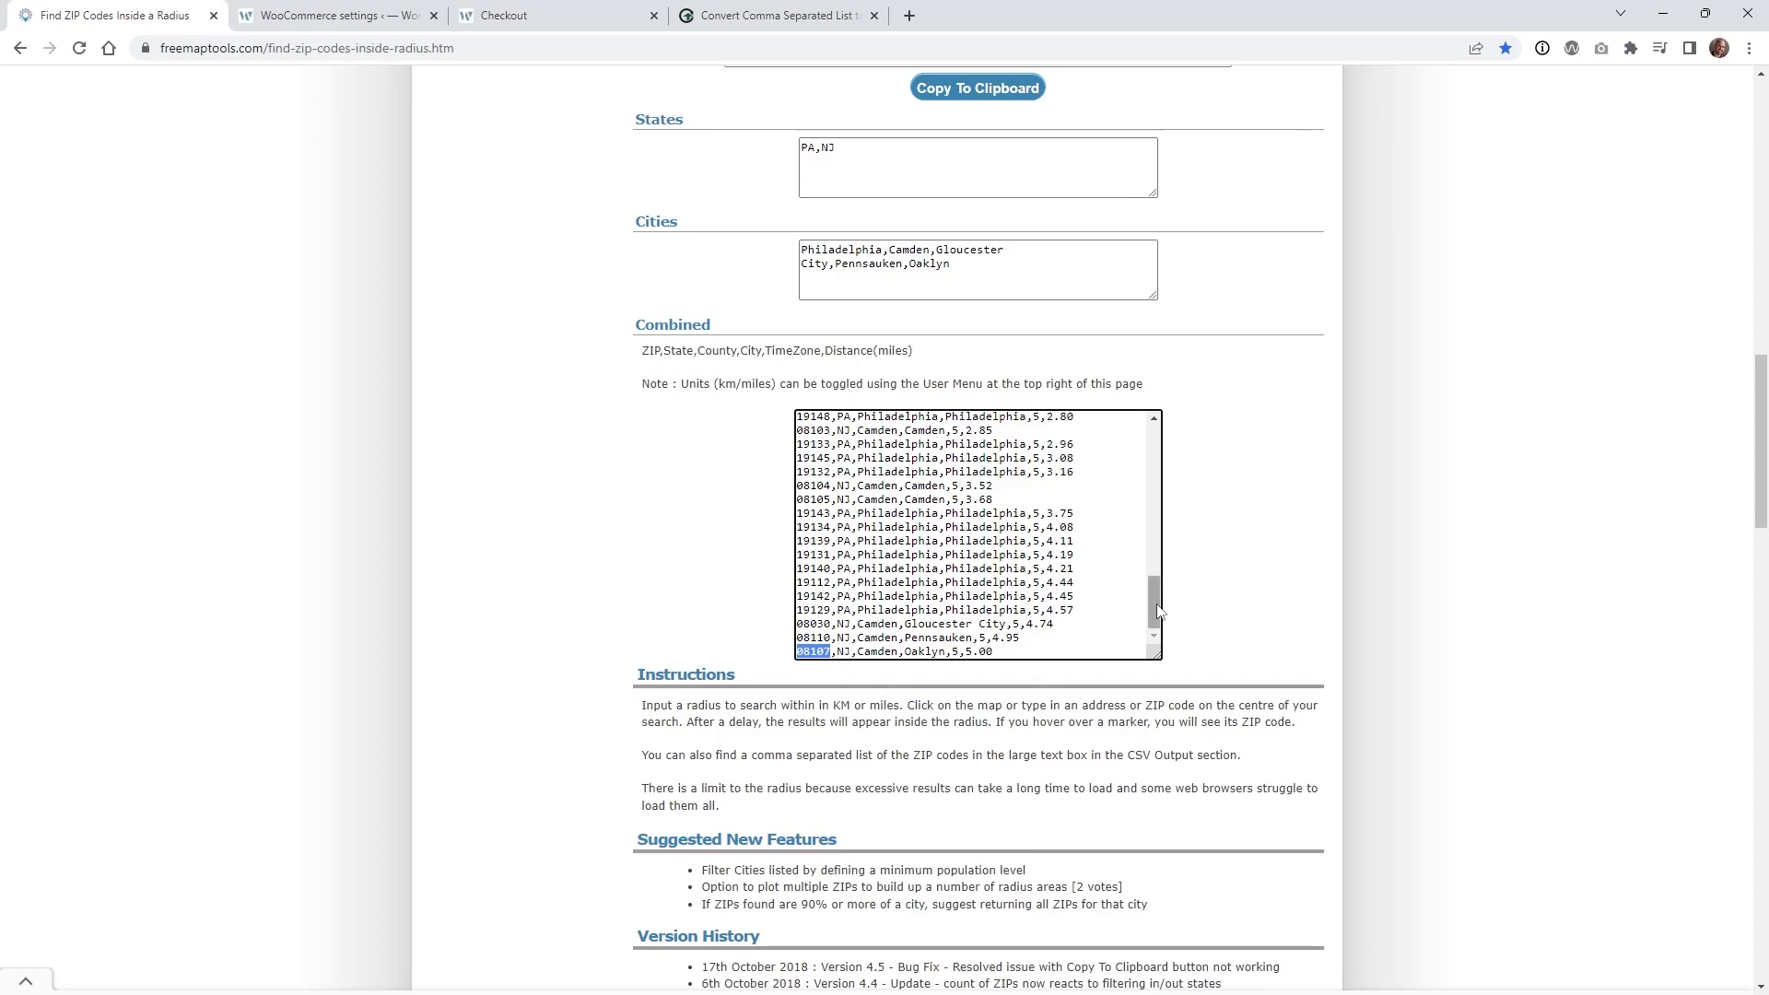
left_click_drag(1158, 611, 1162, 456)
scroll(1353, 544, "up", 2)
scroll(1352, 543, "up", 8)
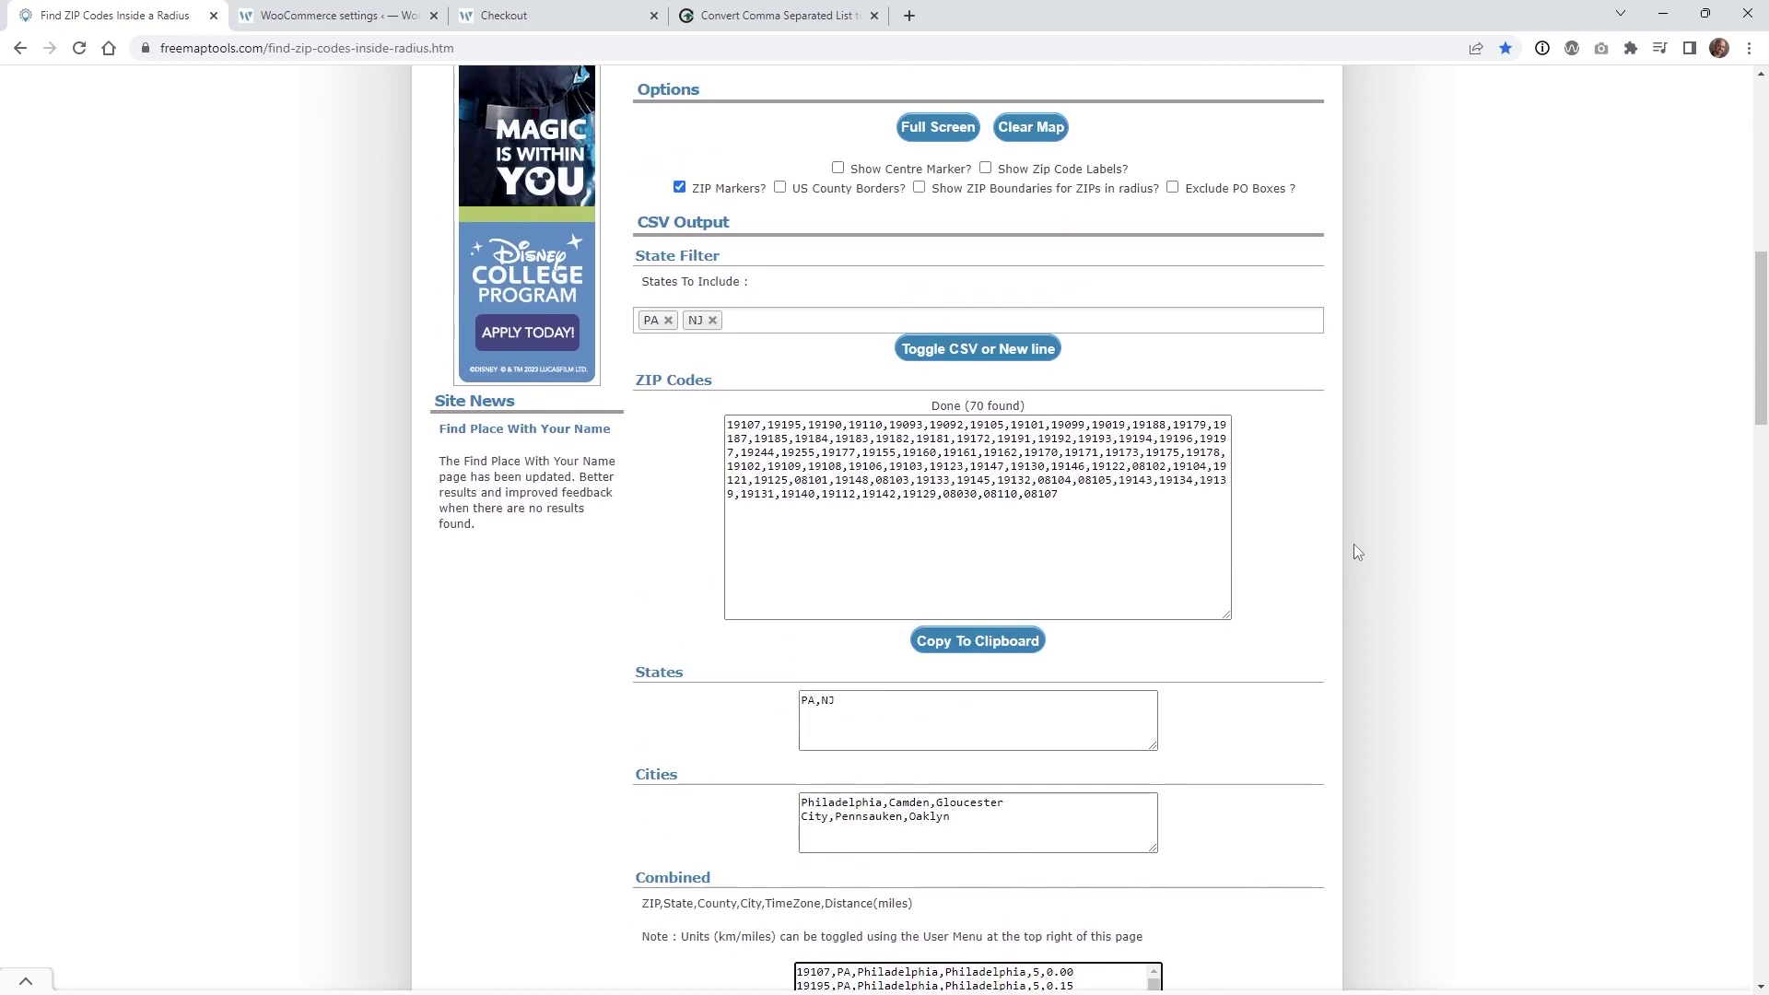
Search FreeMapTools for ZIP codes within a 10-mile radius of 19107
double_click(980, 544)
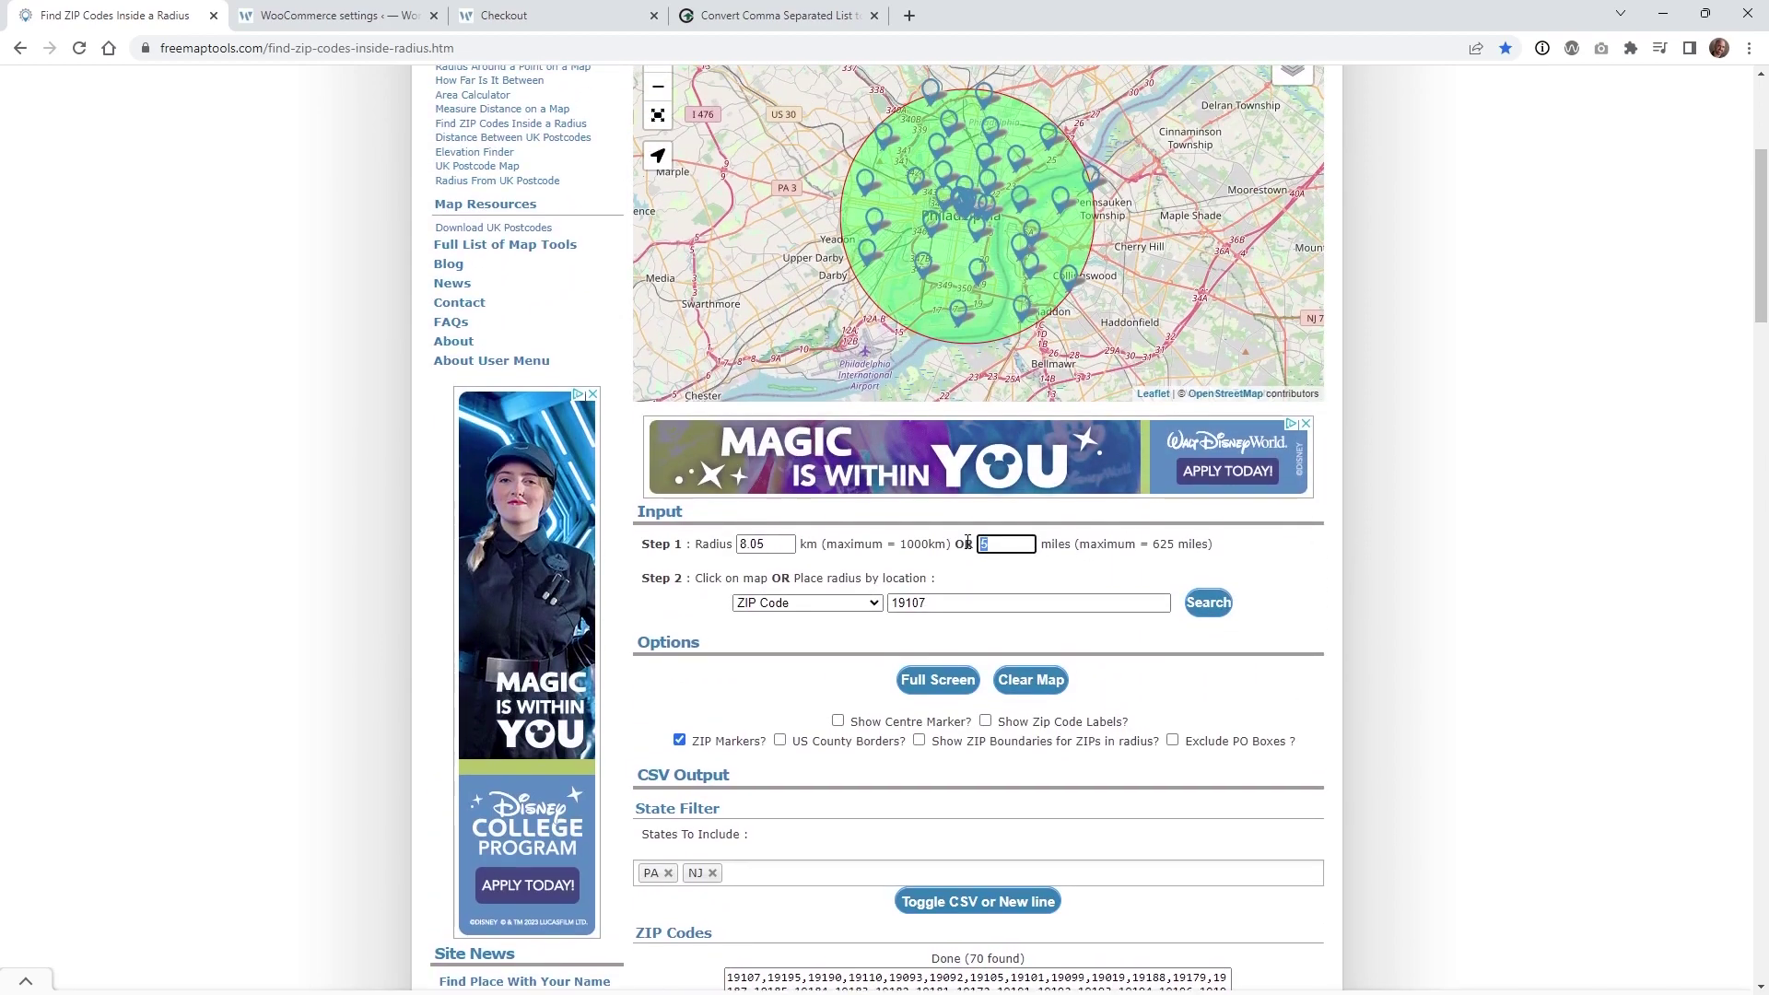
left_click(1208, 603)
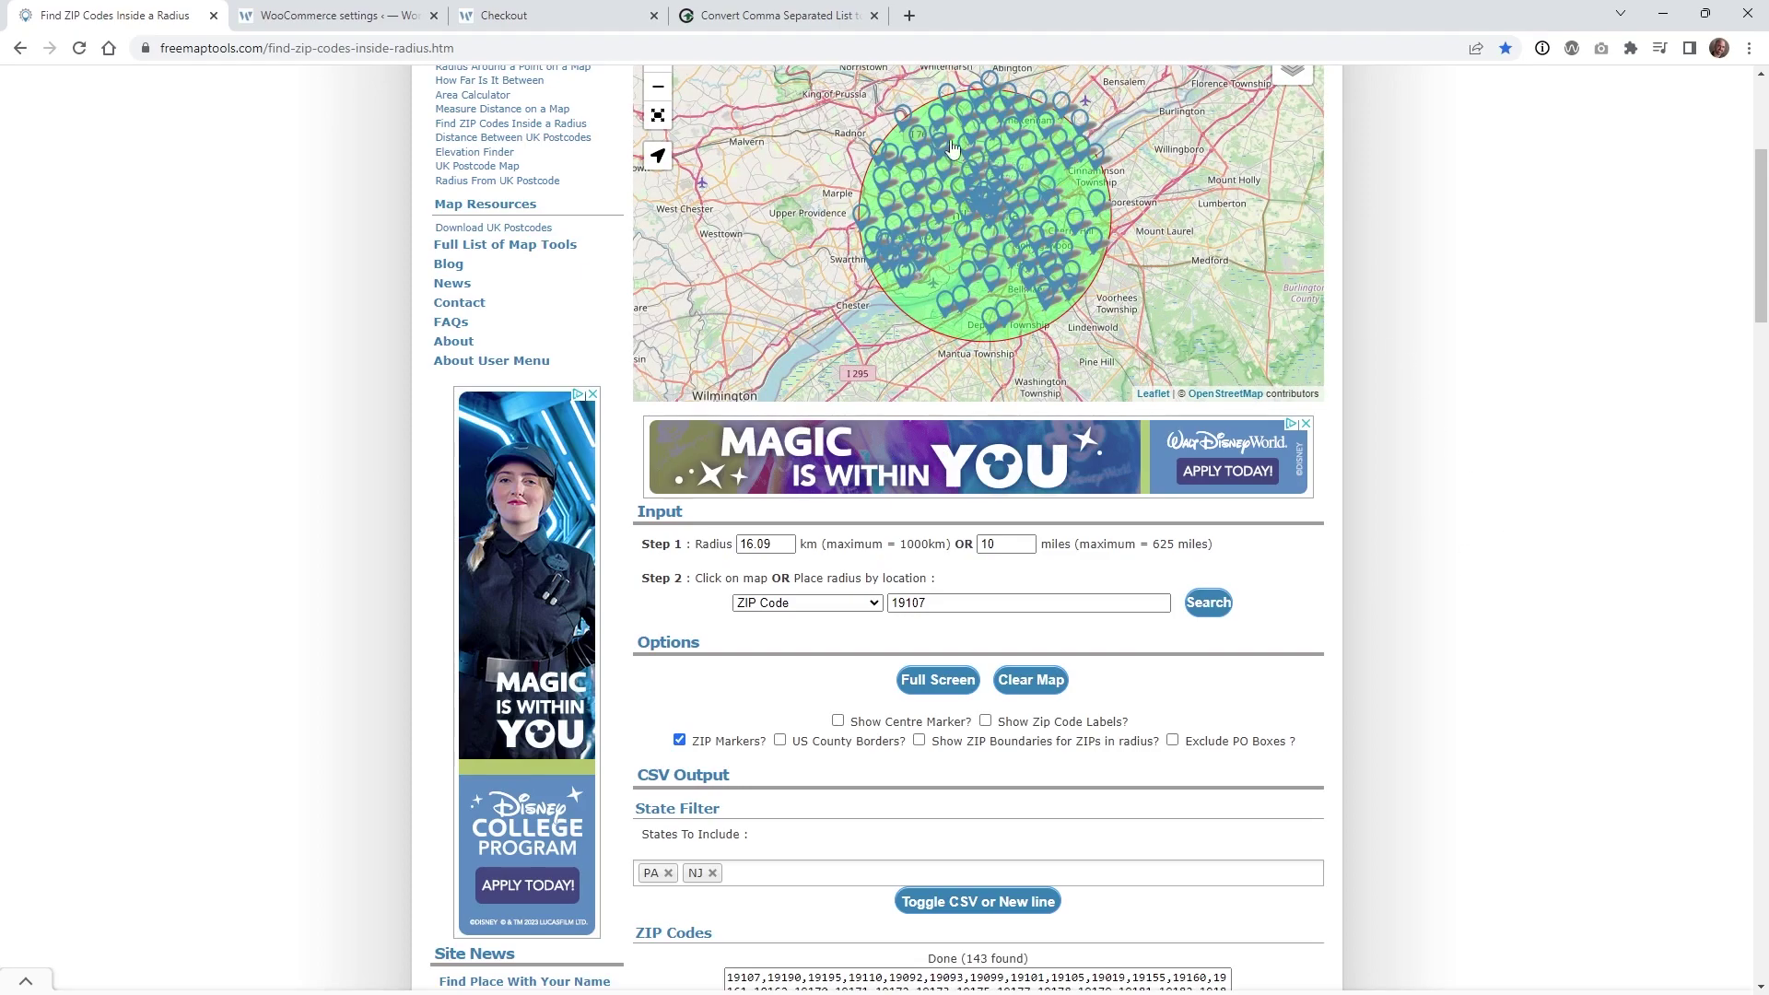
scroll(1492, 603, "down", 5)
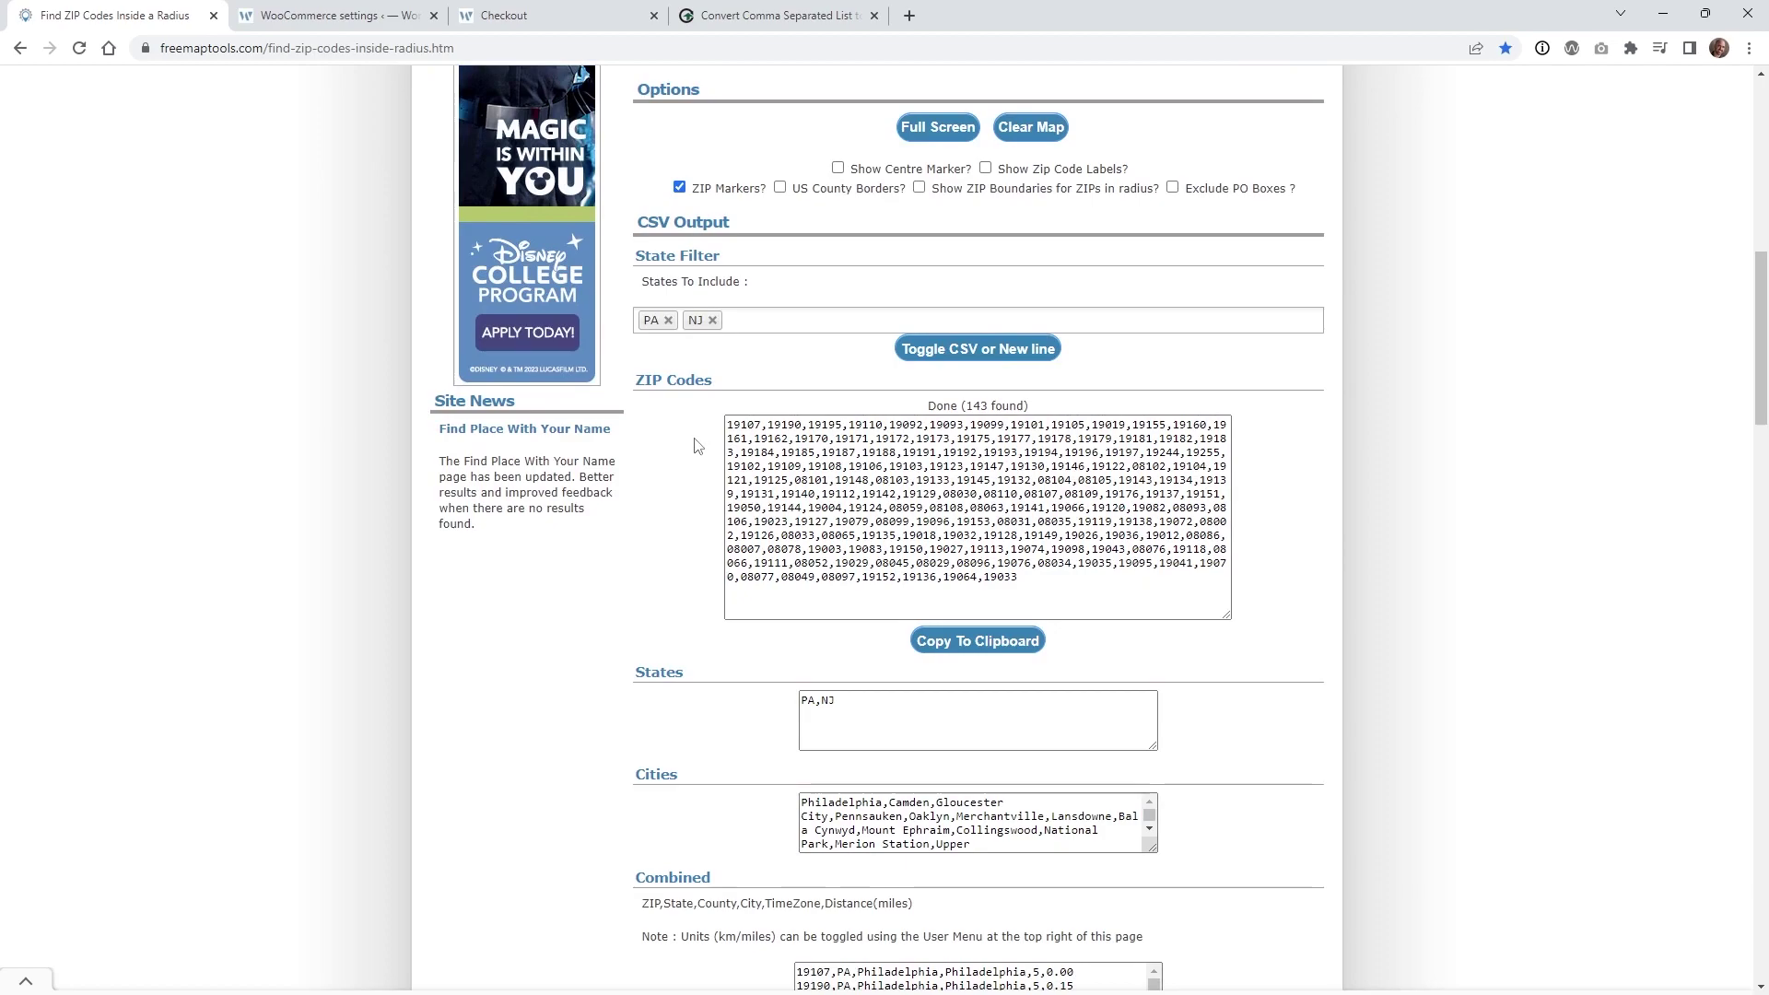
Find 08107 in the results and copy the ZIP codes from 08109 to the end
key("ctrl+f")
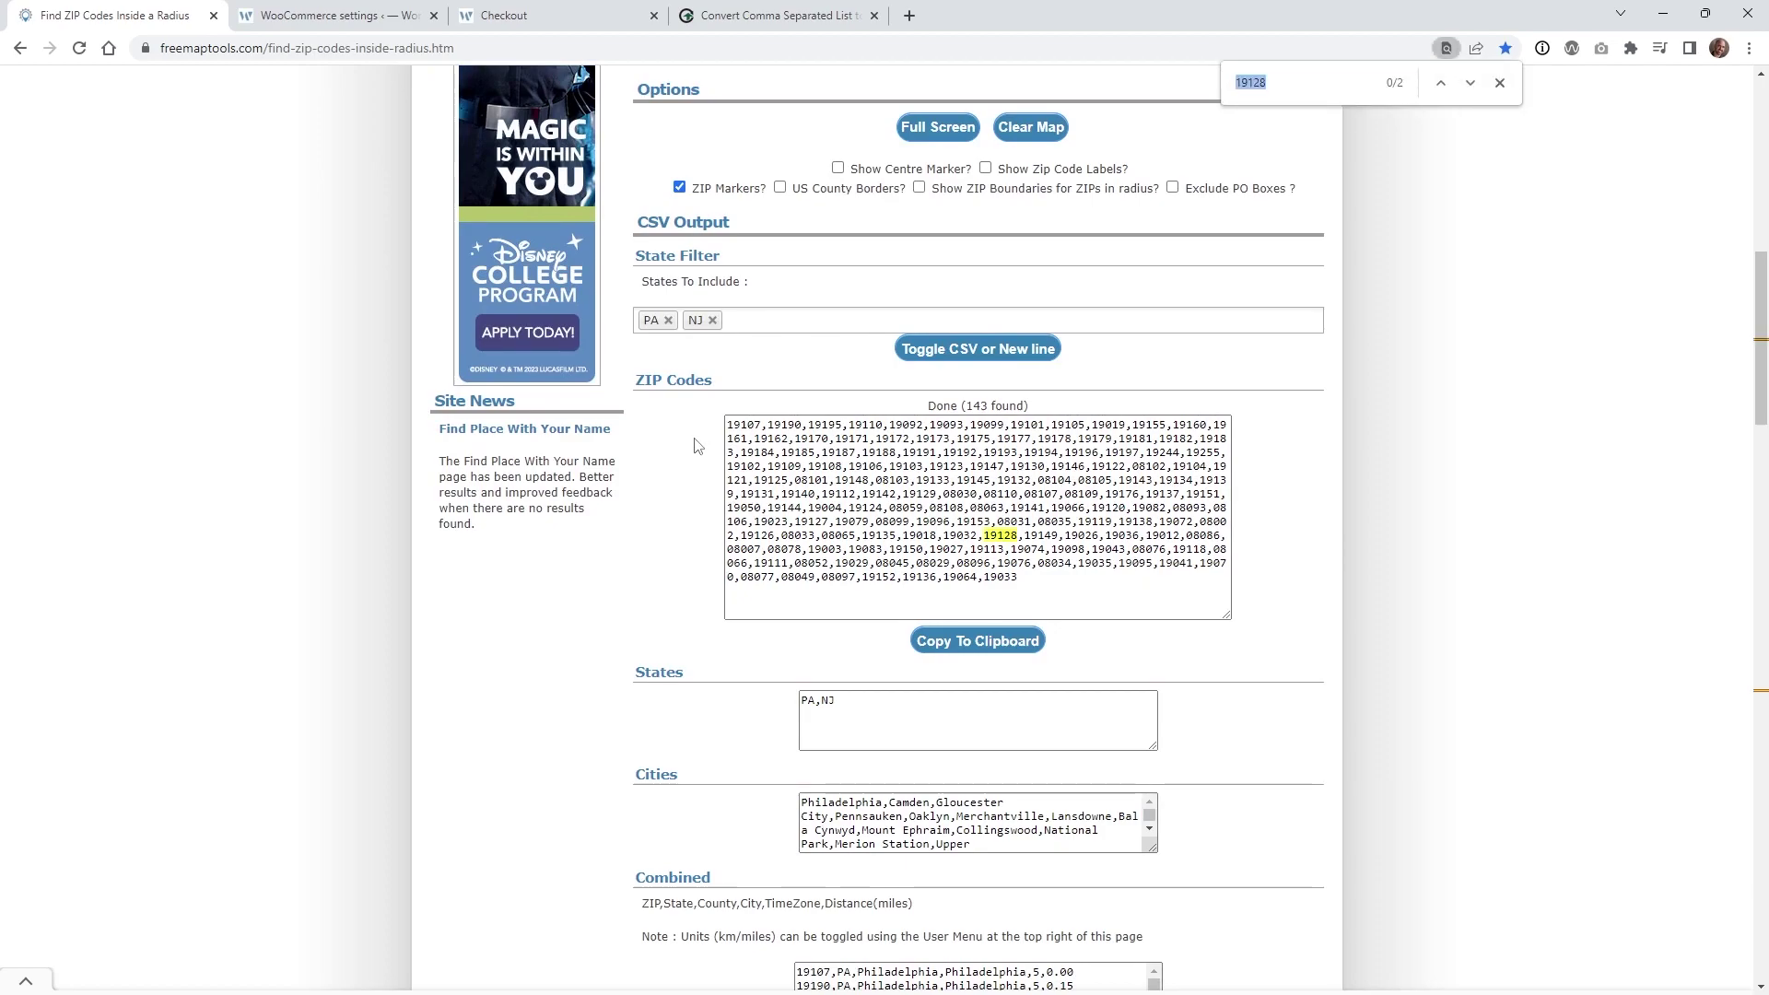
type("08107")
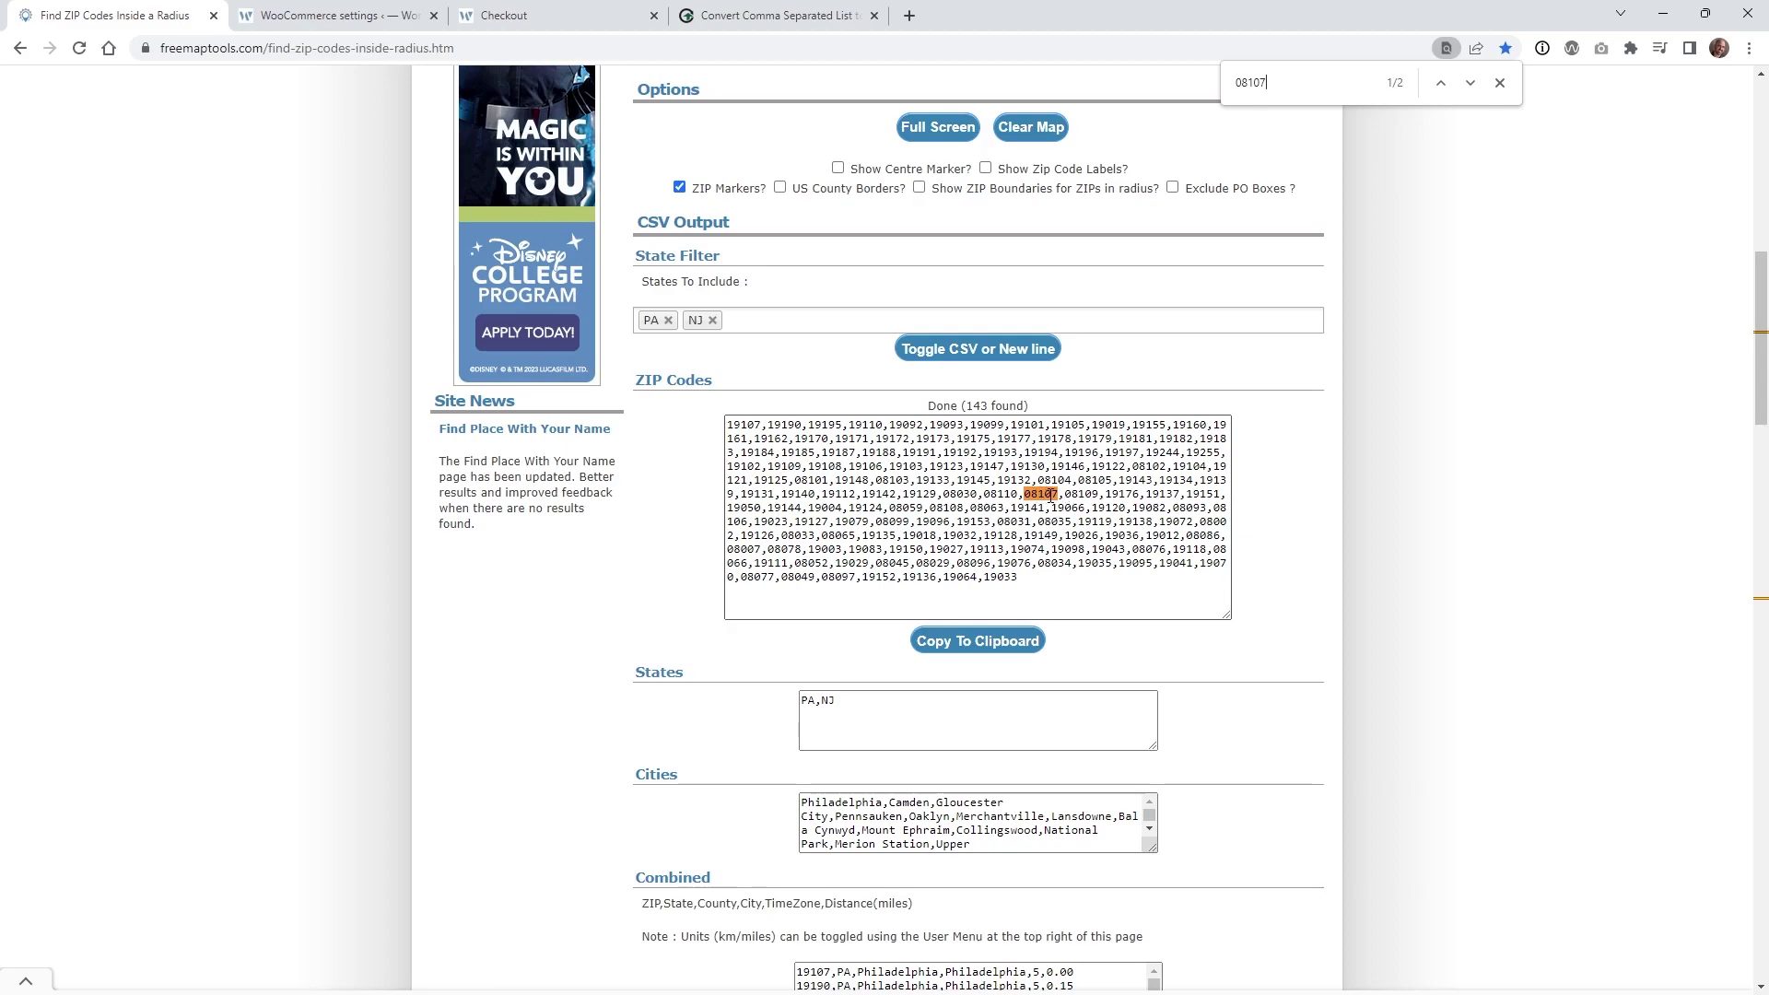
left_click_drag(1058, 495, 715, 417)
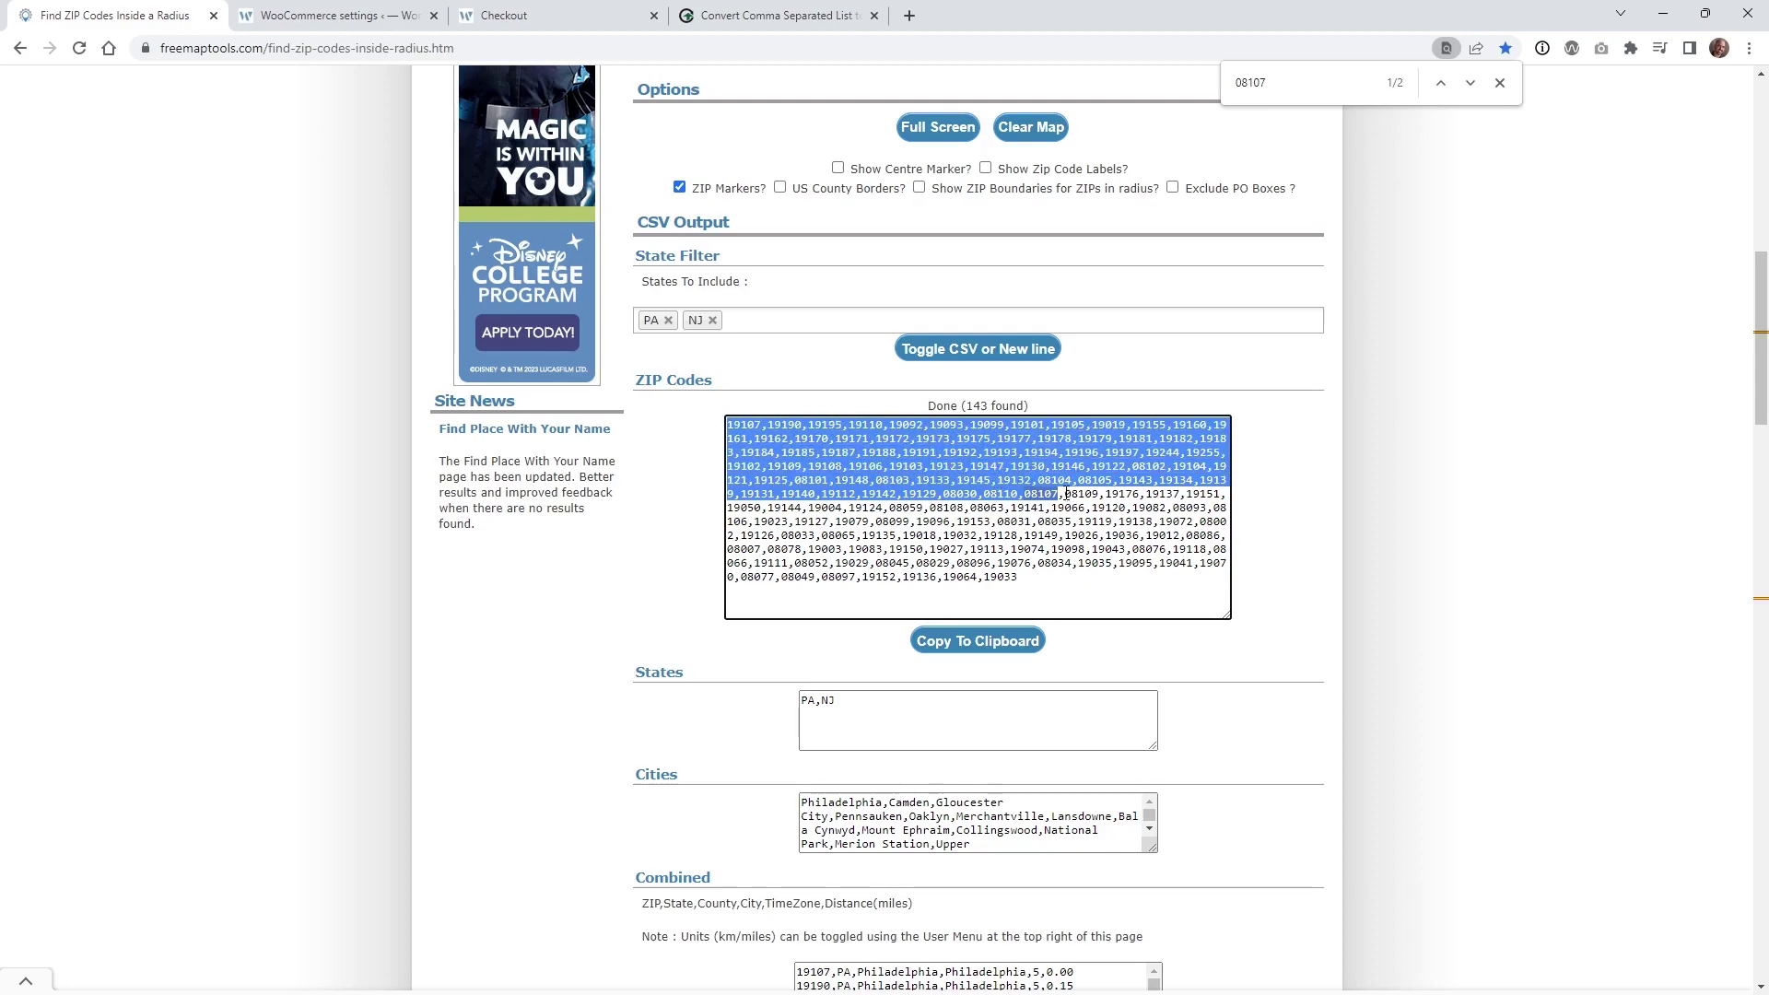
left_click_drag(1065, 494, 1052, 576)
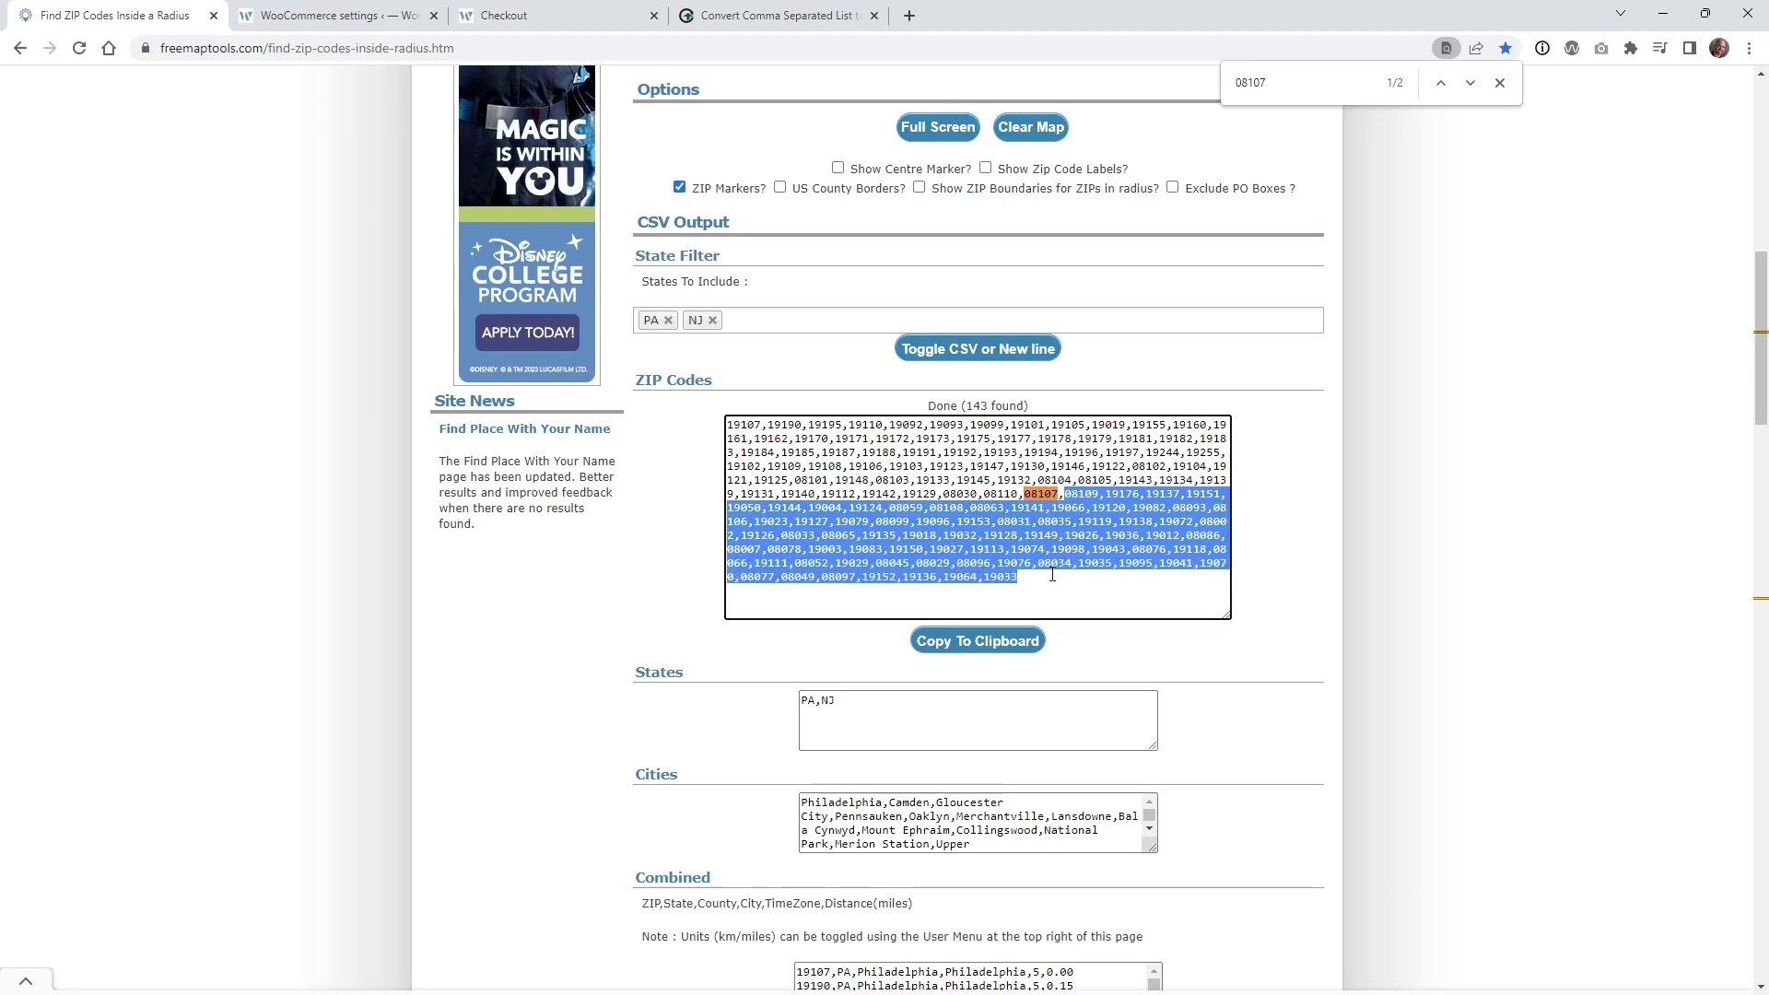
right_click(1078, 495)
left_click(1125, 512)
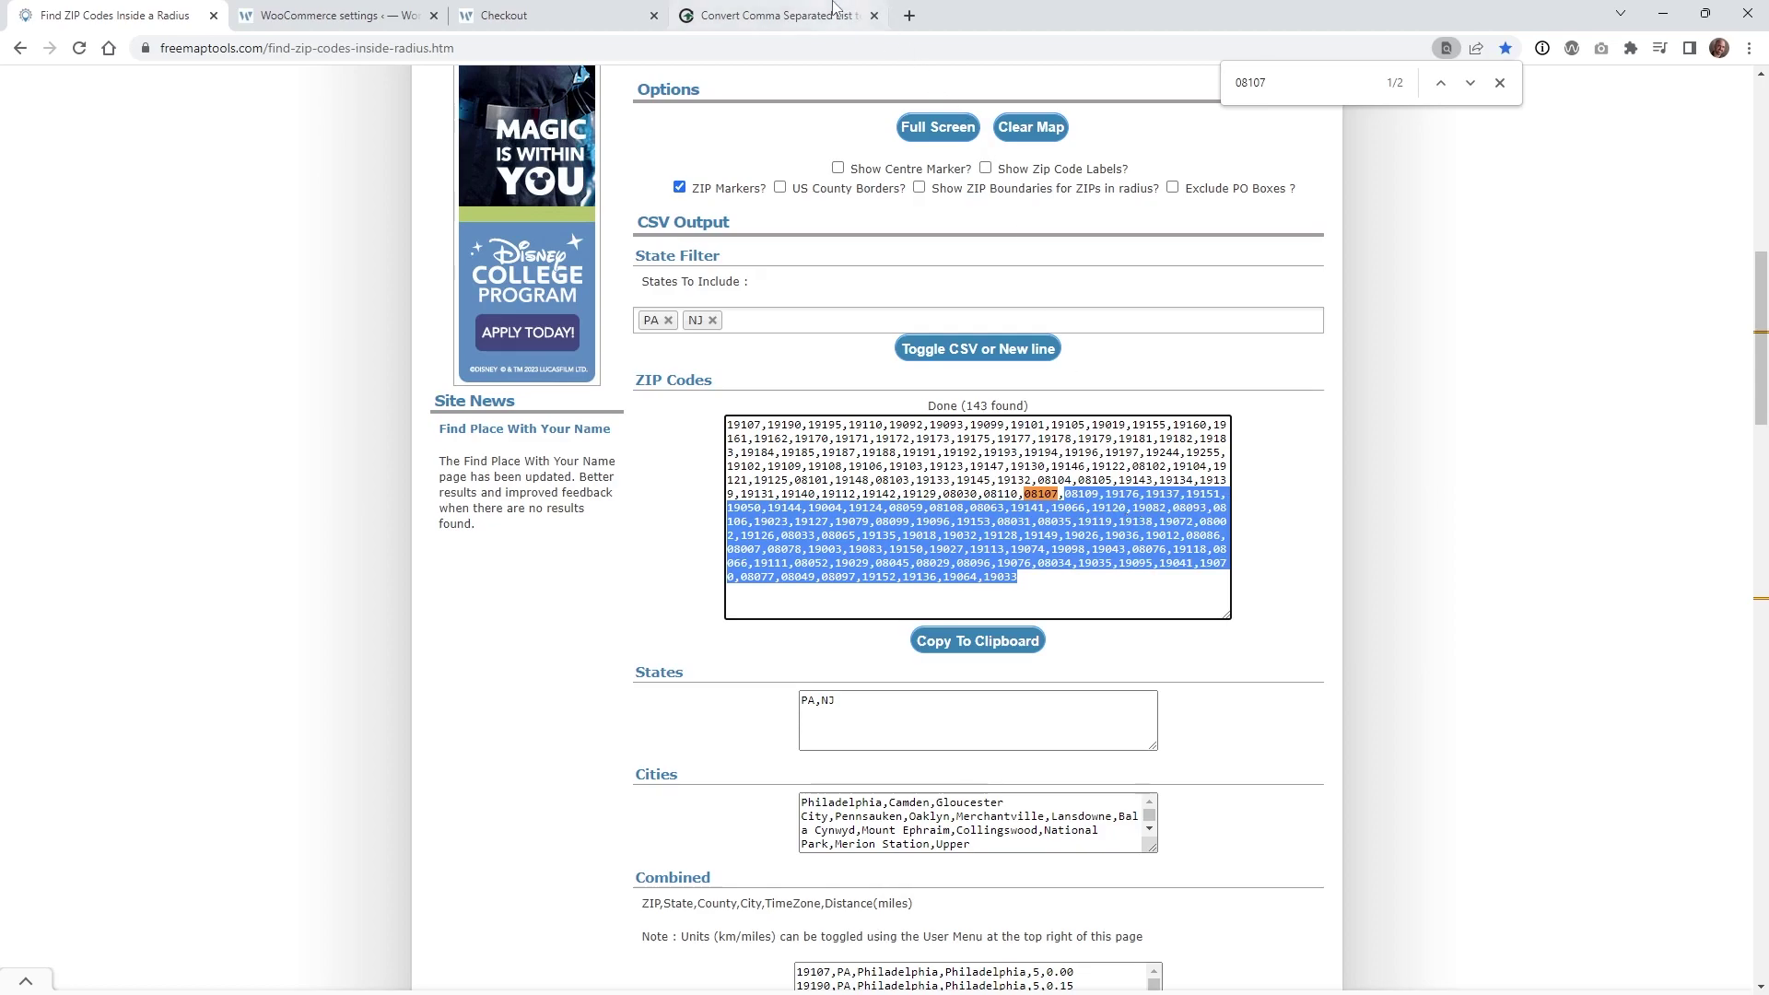
left_click(778, 15)
left_click(536, 427)
Replace Convert Town's input with the copied ZIPs, producing an auto-copied 08109–19033 column
key("ctrl+a")
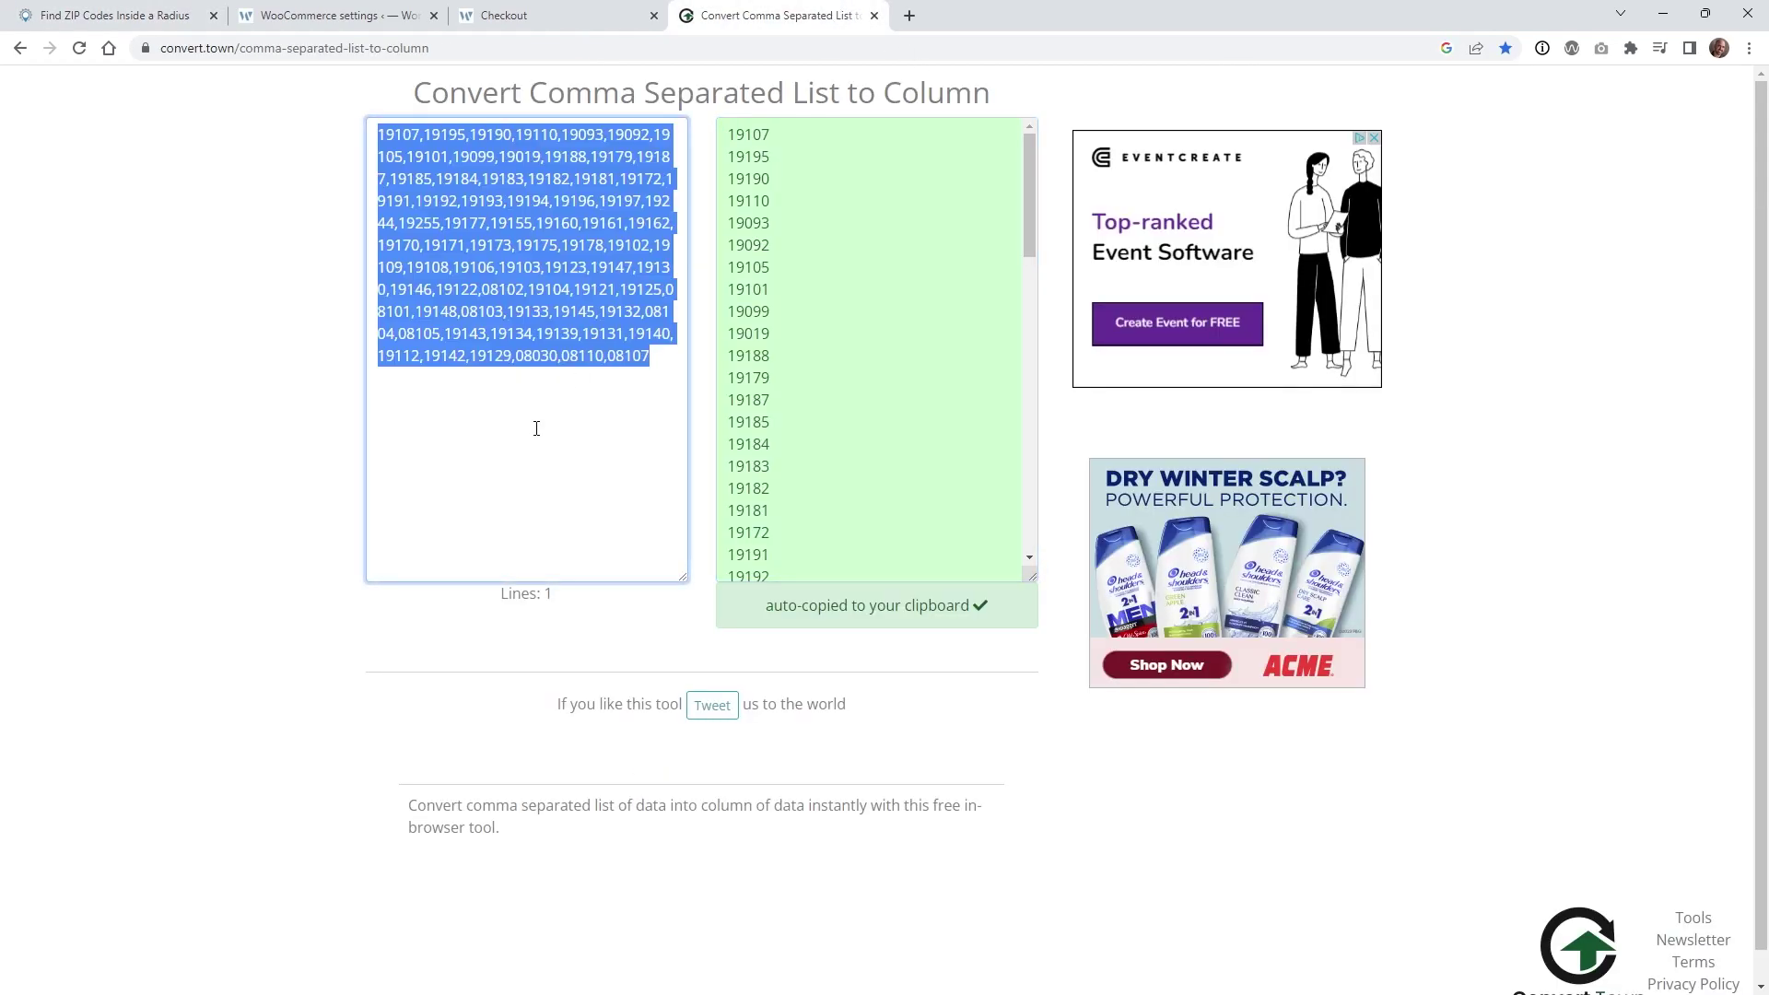
key("ctrl+v")
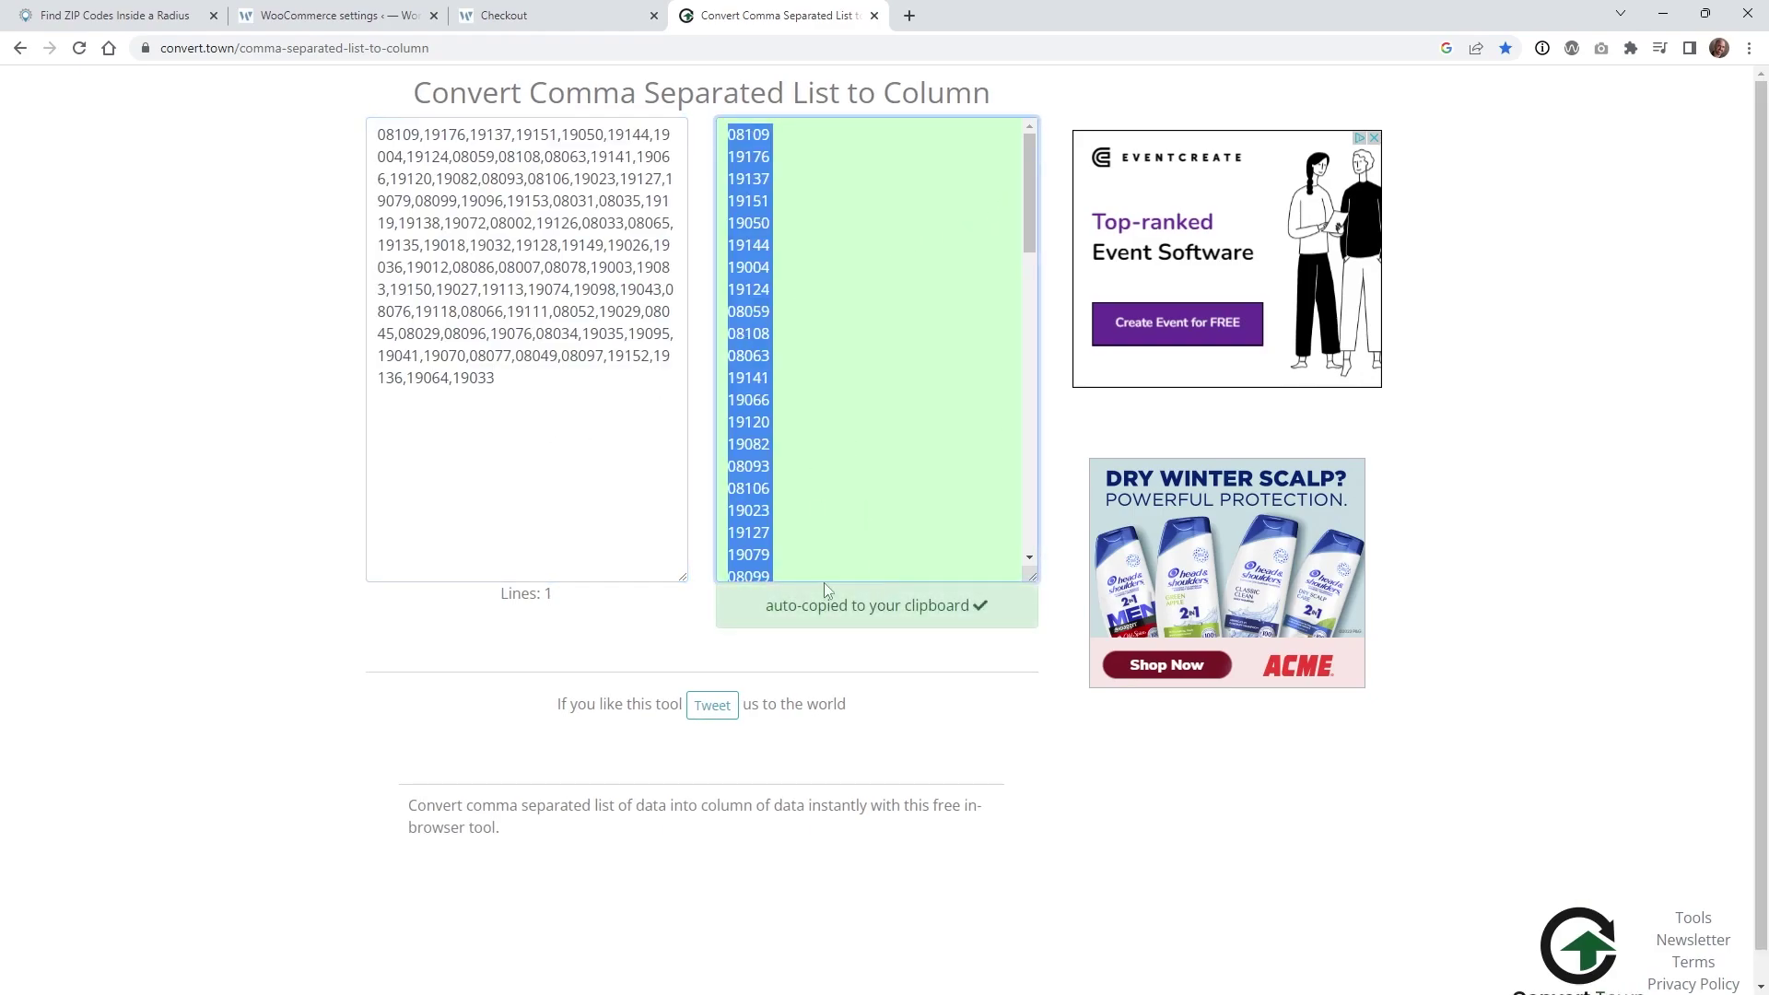
left_click_drag(1025, 174, 1017, 538)
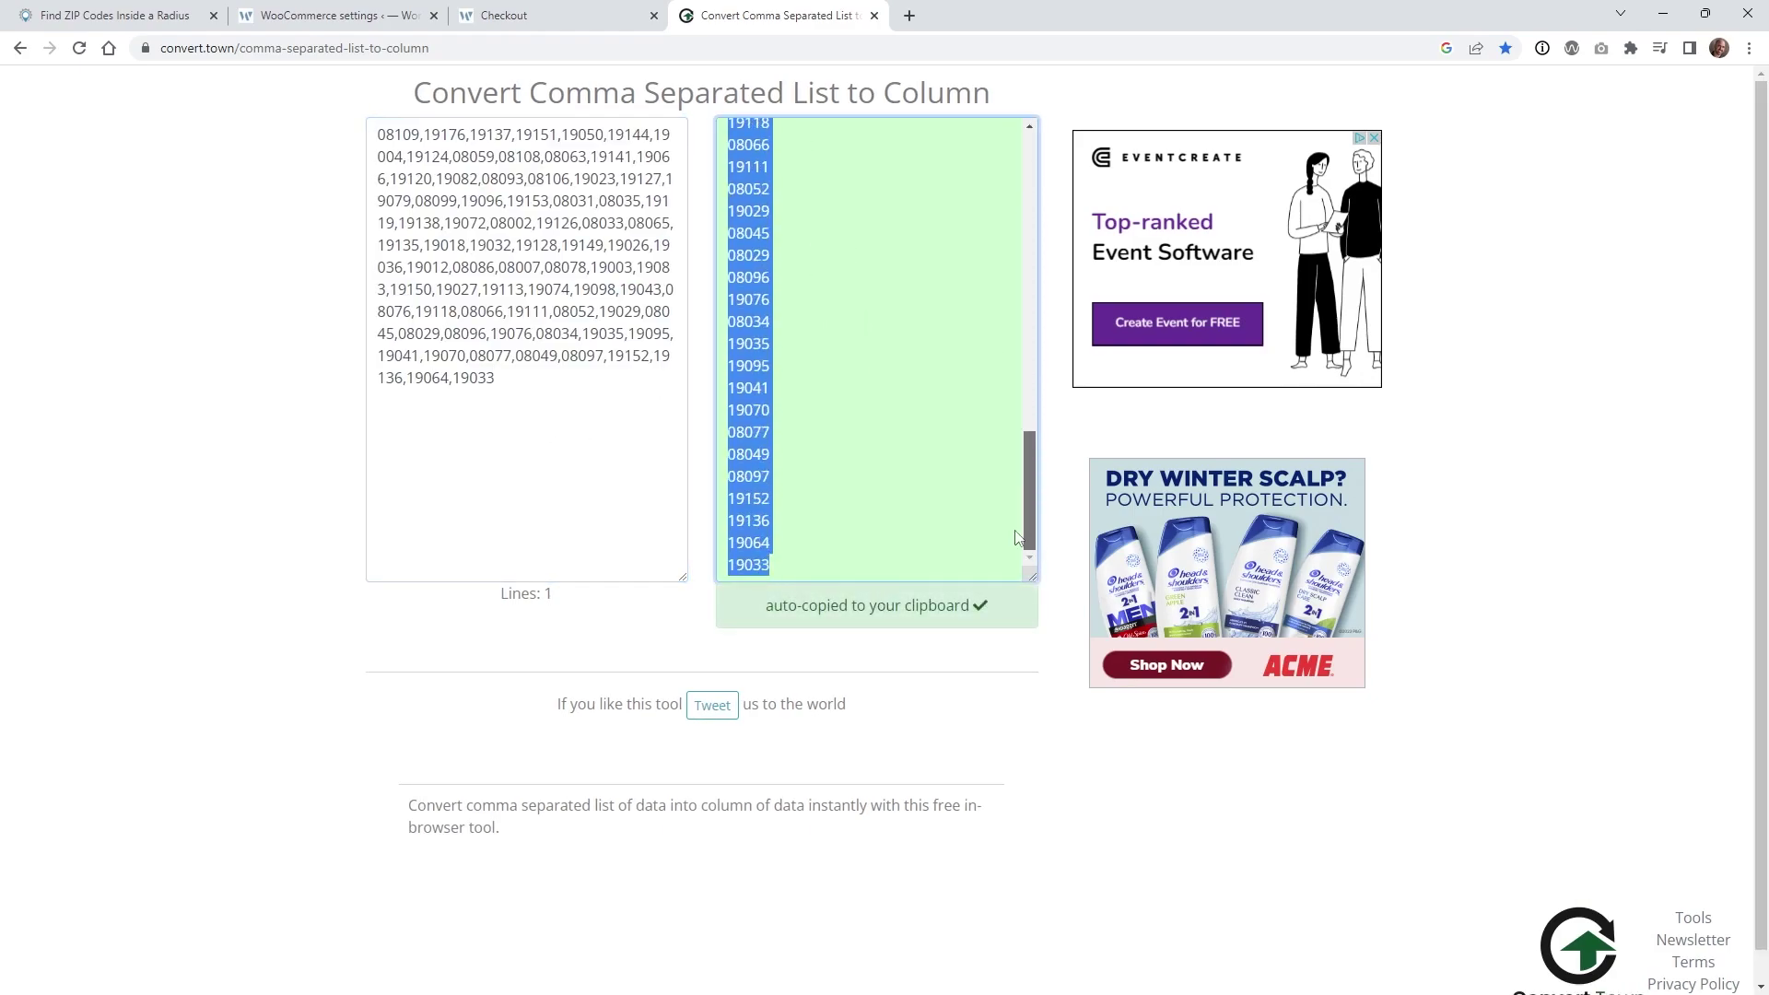
left_click_drag(1029, 448, 1028, 147)
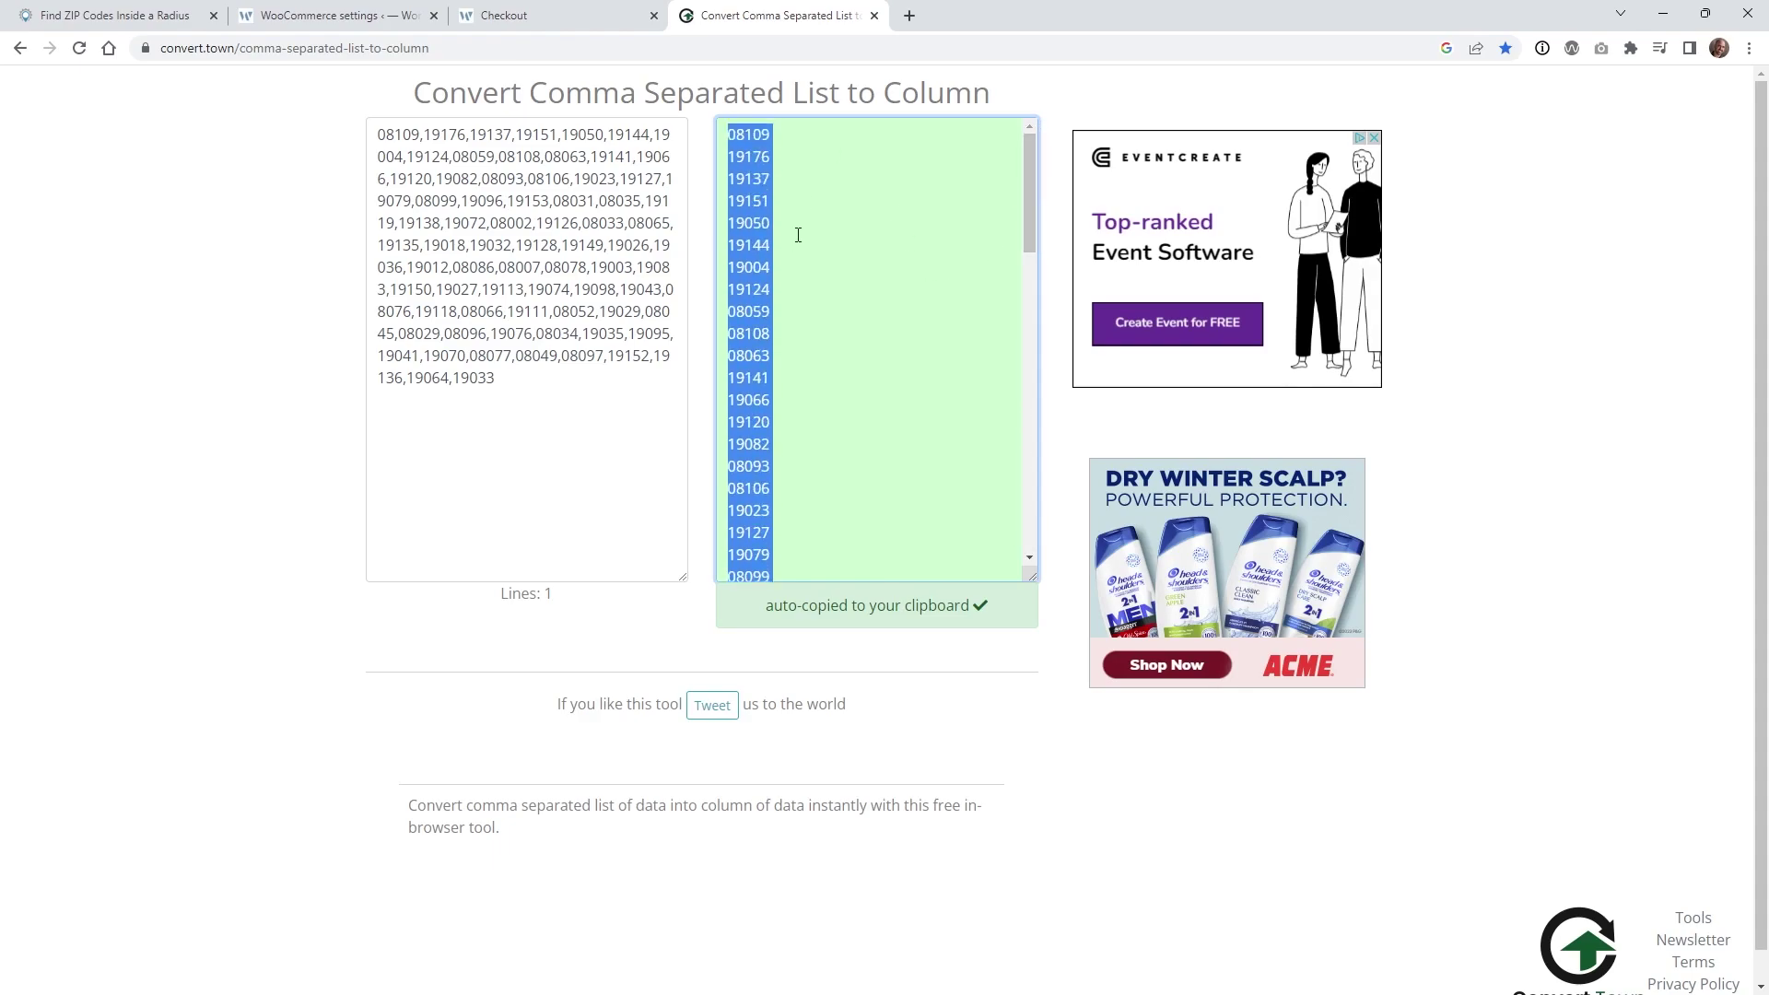
left_click(346, 13)
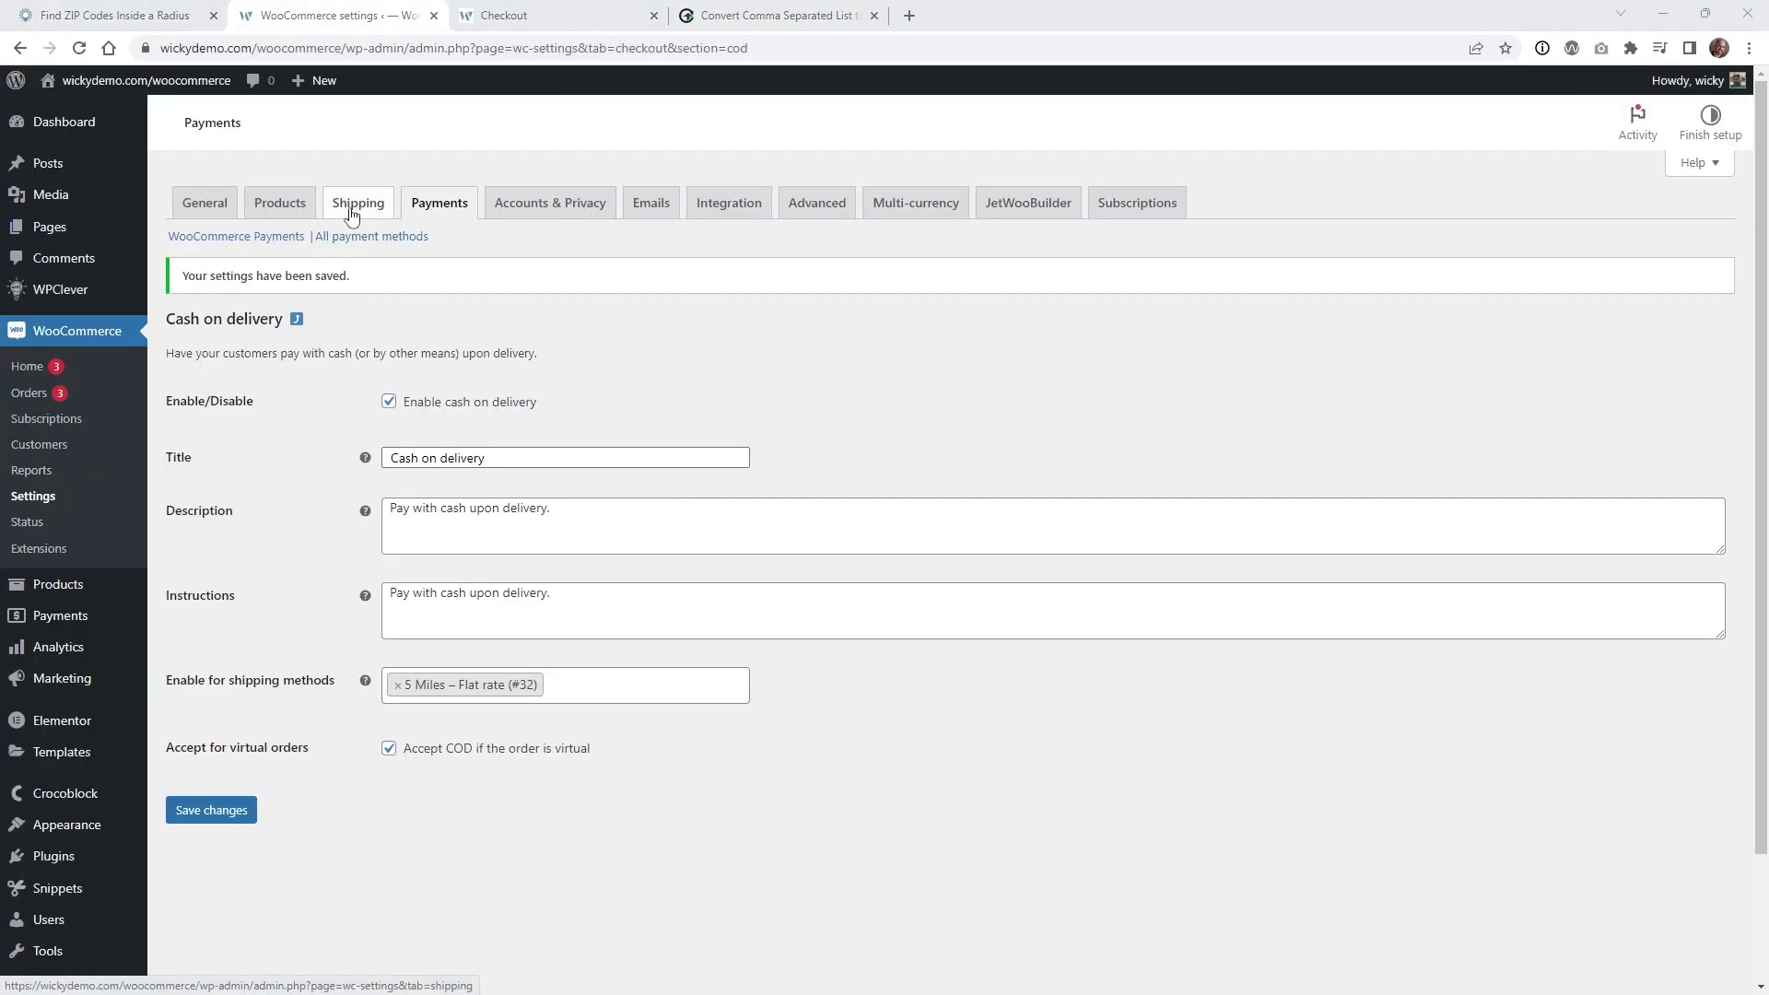
Add a shipping zone named '10 Mile' limited to the pasted ZIP codes, and save it
left_click(351, 214)
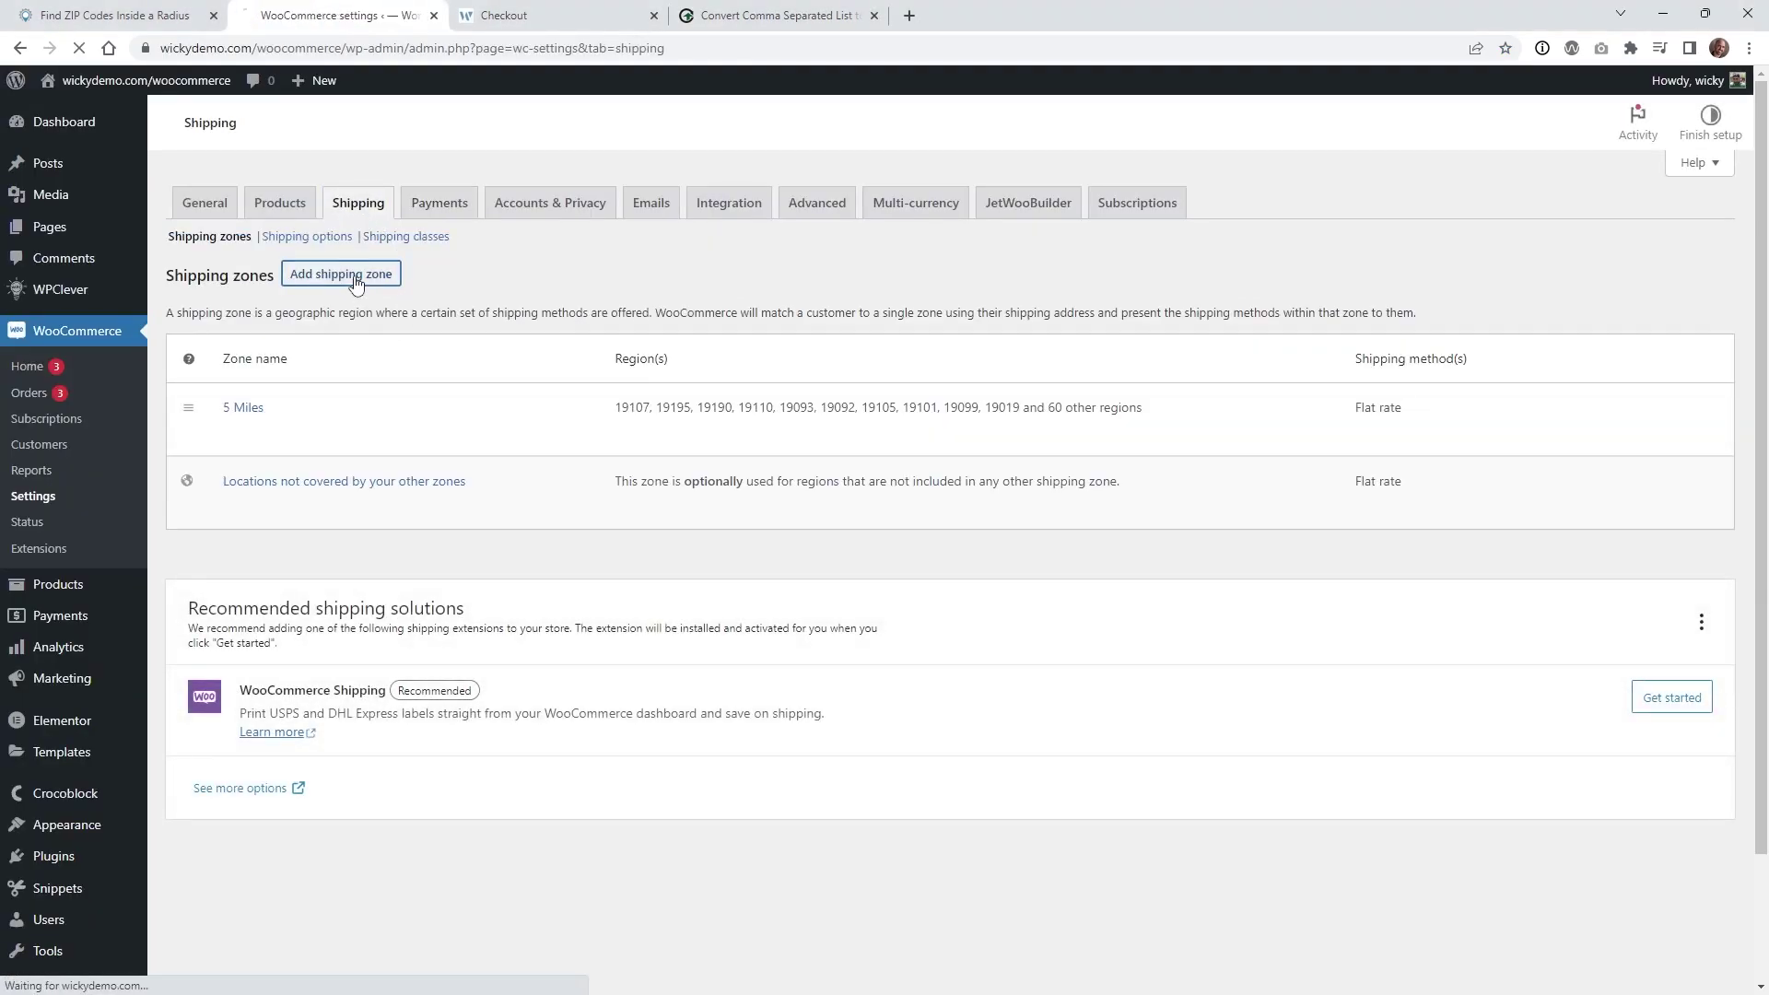
left_click(356, 275)
left_click(443, 324)
type("1")
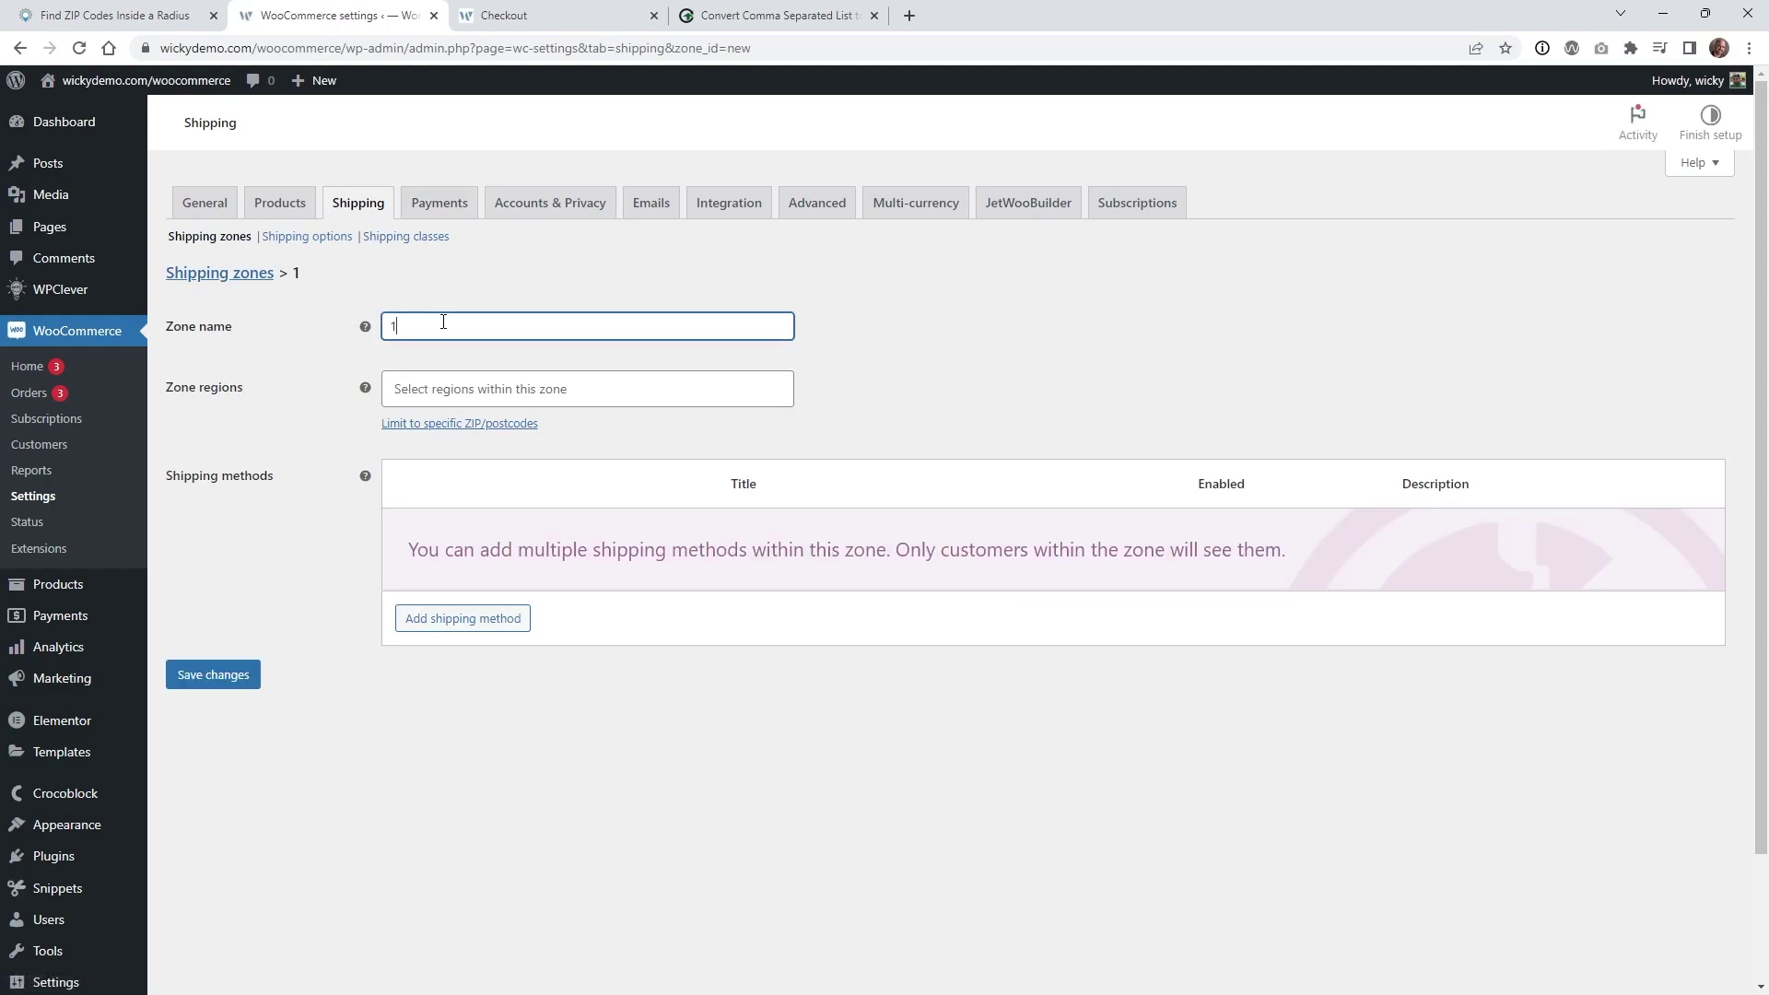
type("0 Miles")
left_click(459, 425)
left_click(461, 440)
key("ctrl+v")
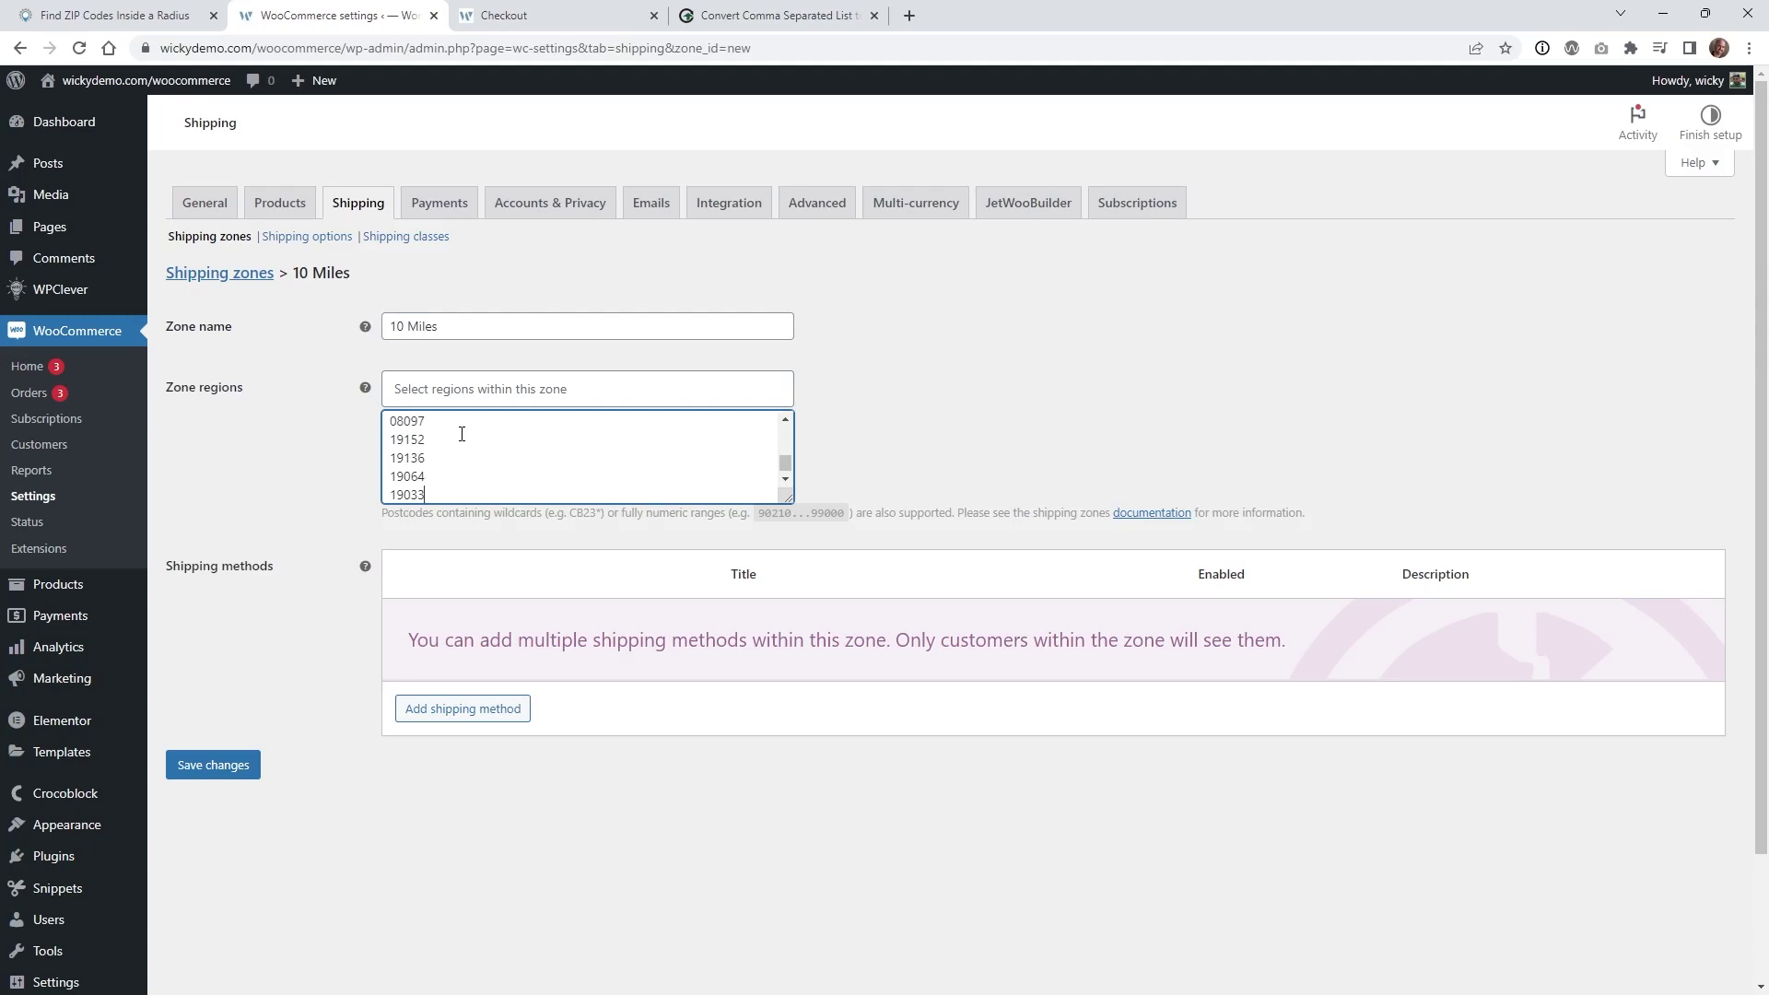
left_click(245, 764)
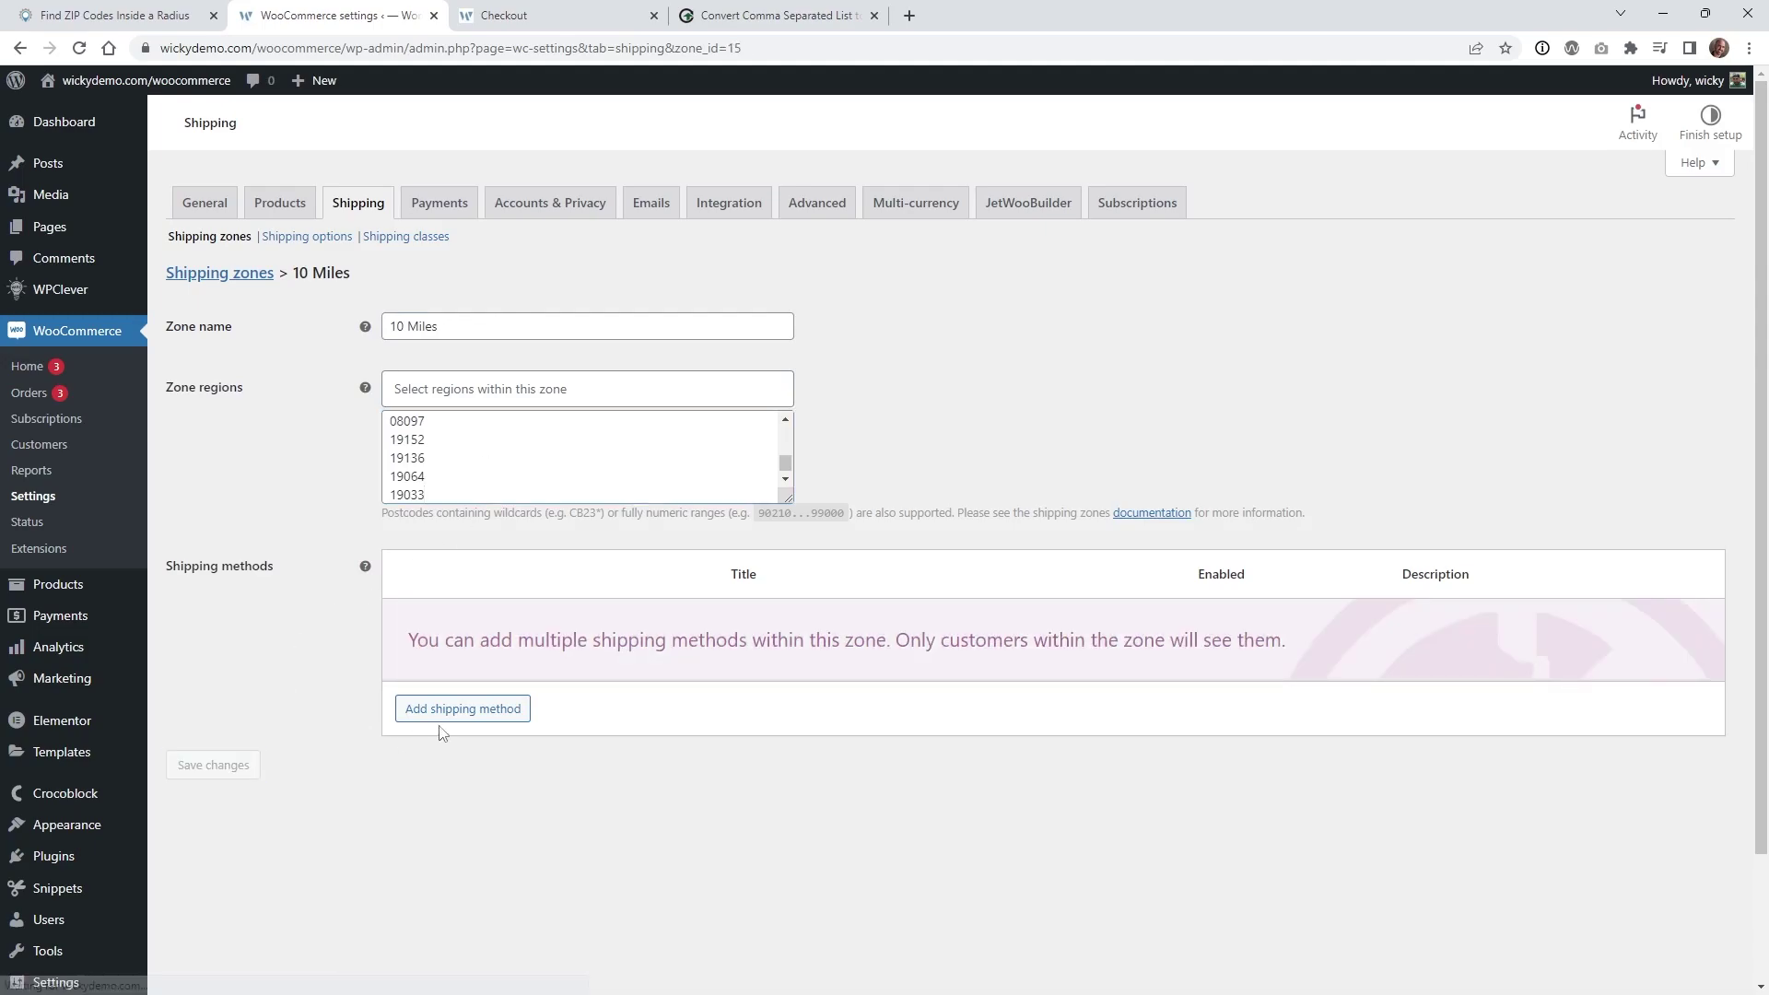
Add a Flat rate shipping method to the zone with cost 10
left_click(464, 709)
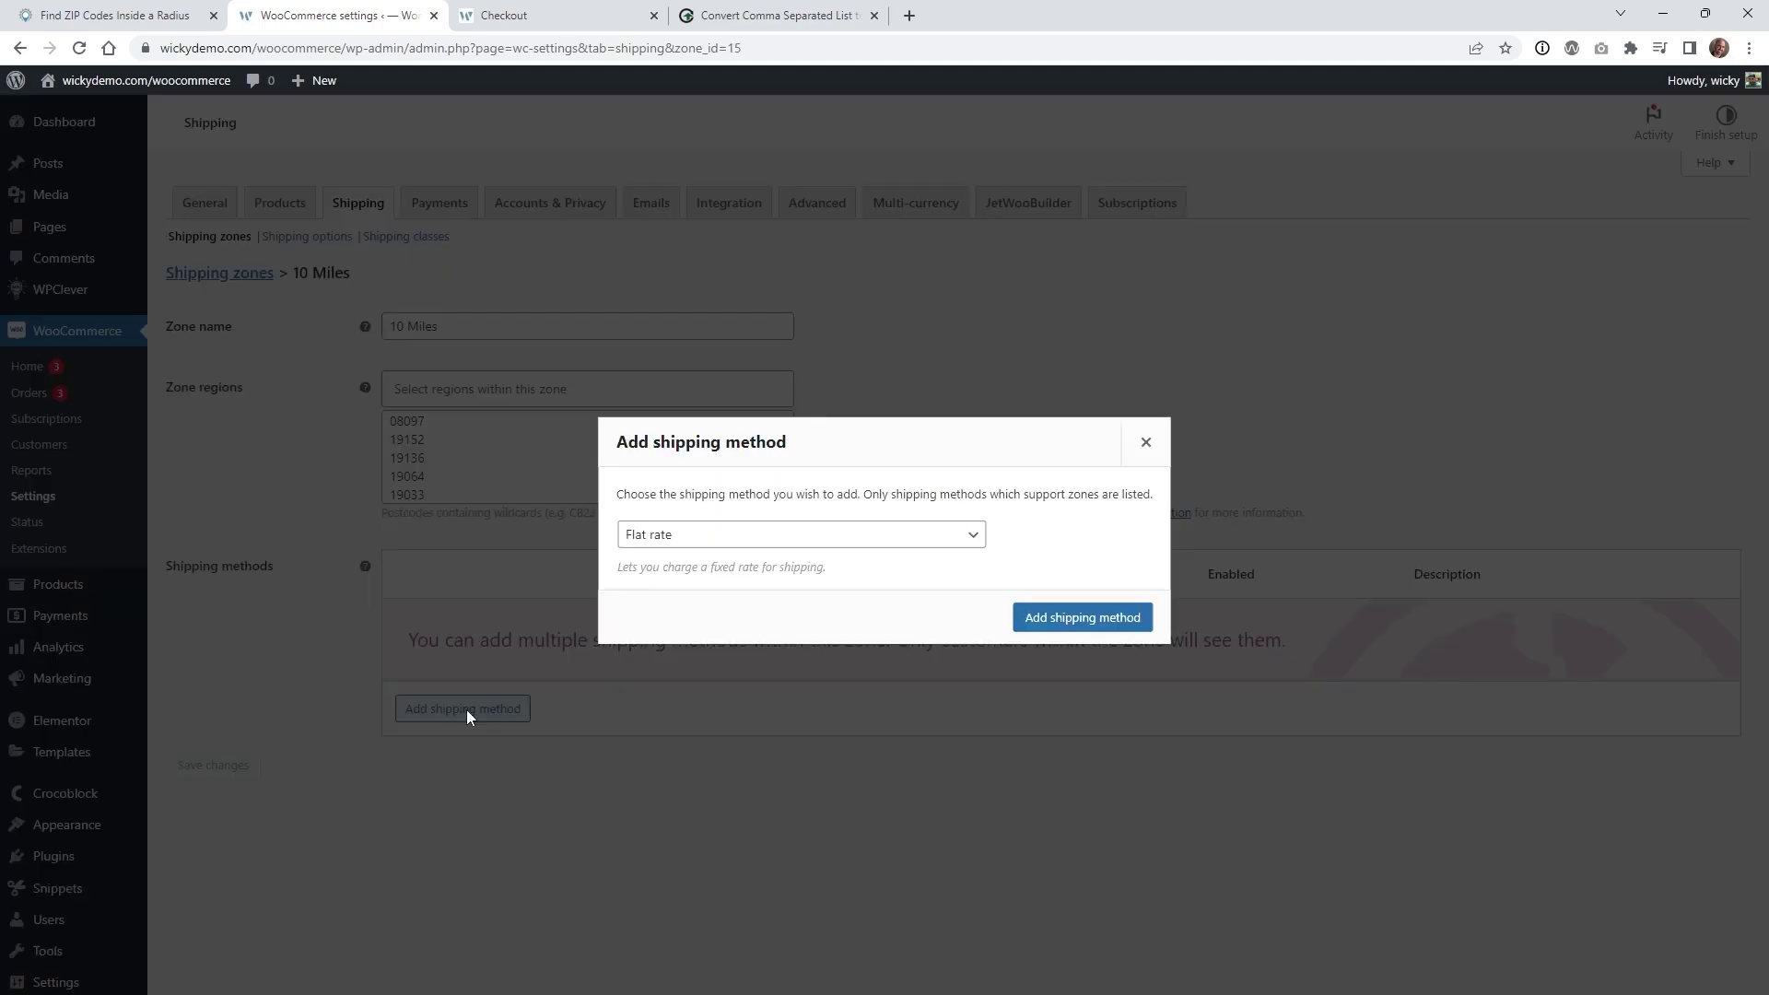
left_click(1061, 615)
left_click(449, 654)
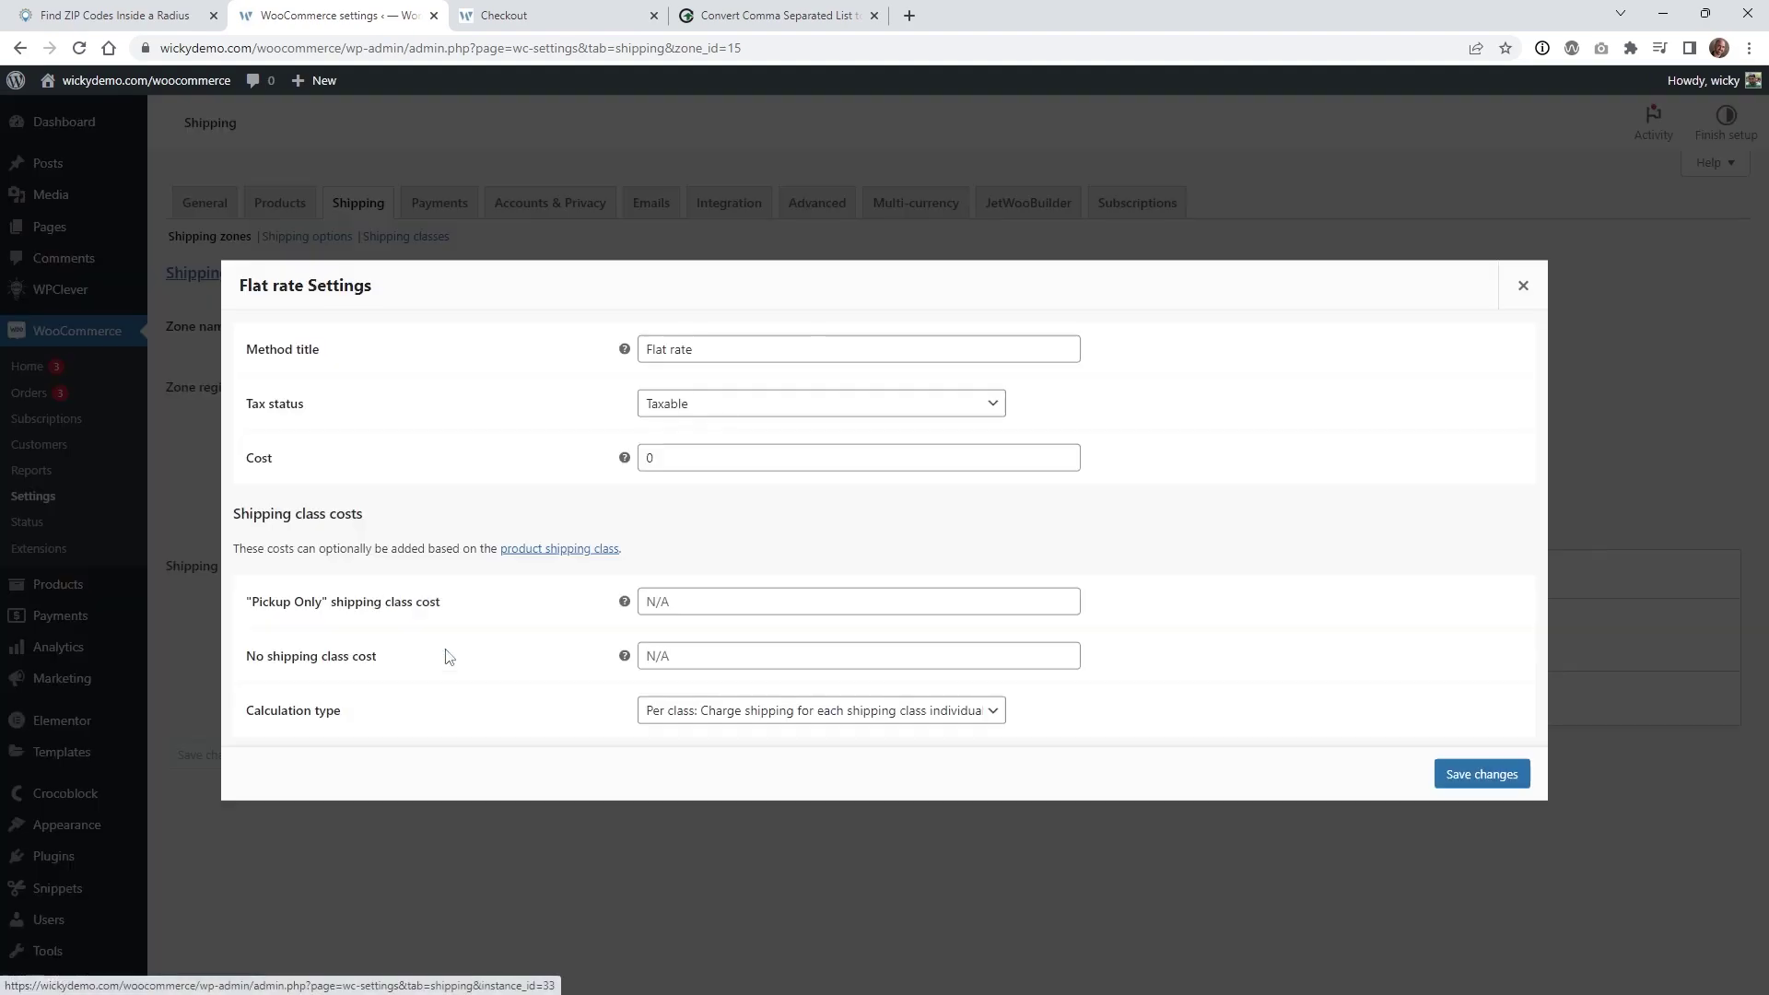
double_click(631, 451)
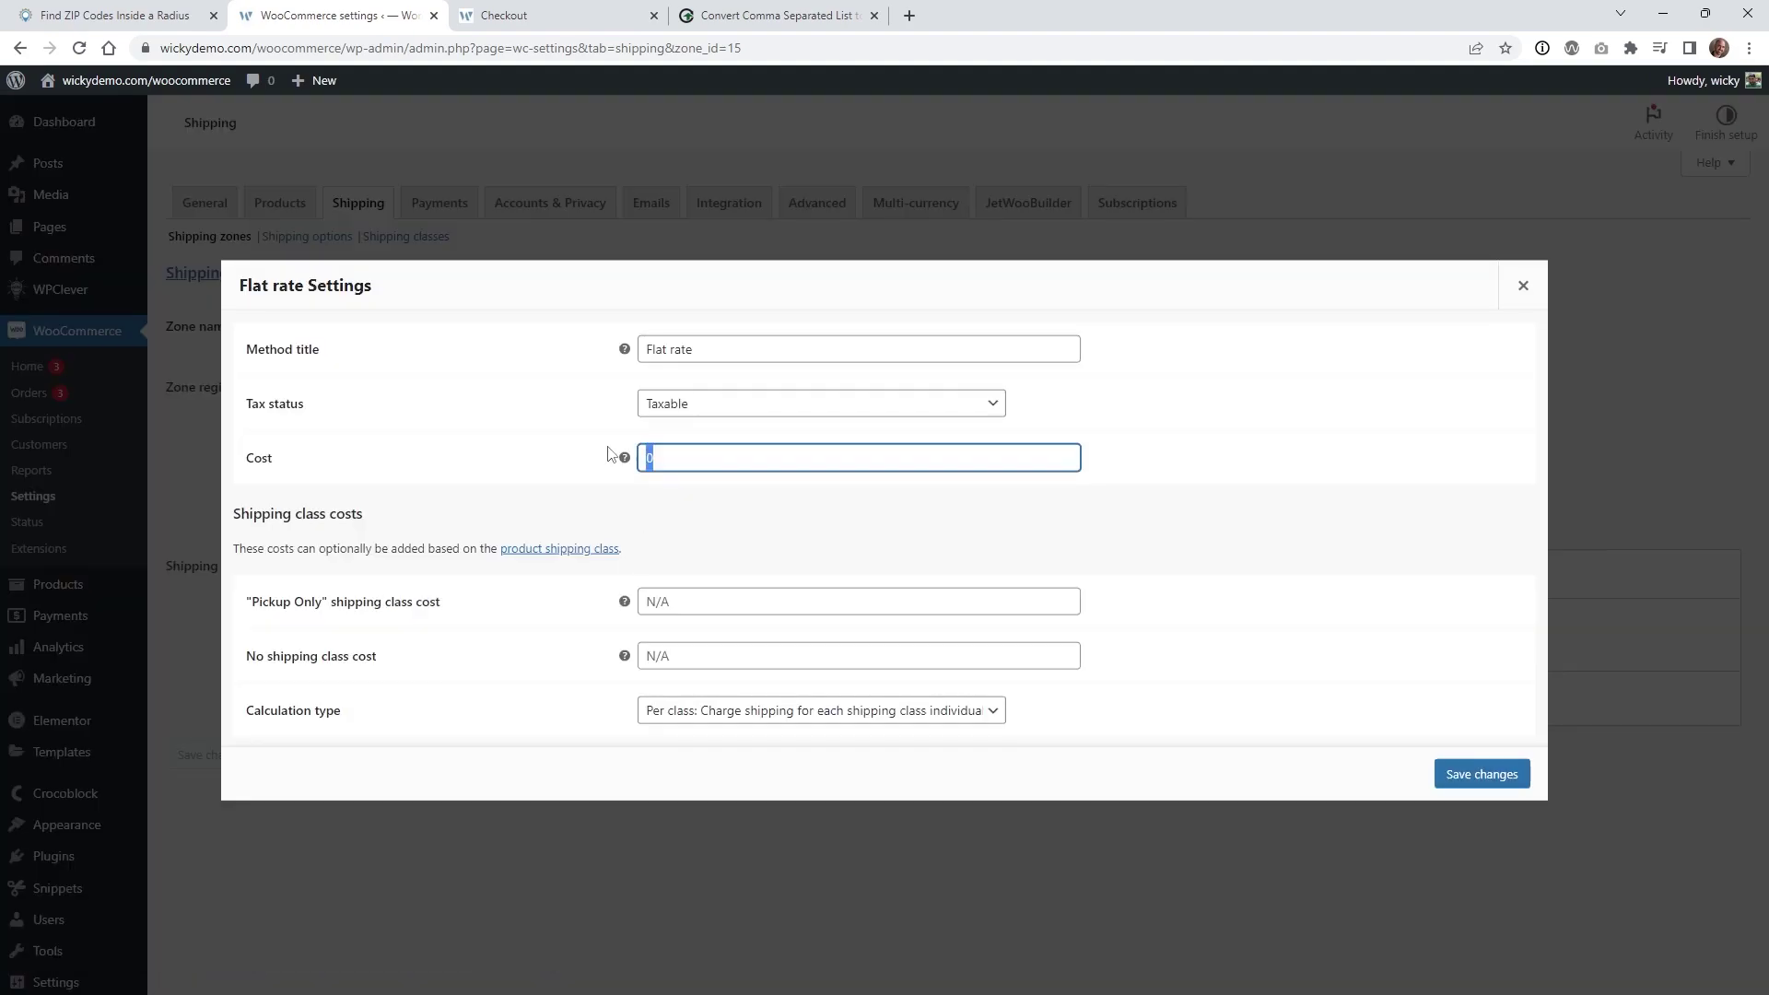
type("10")
left_click(1470, 778)
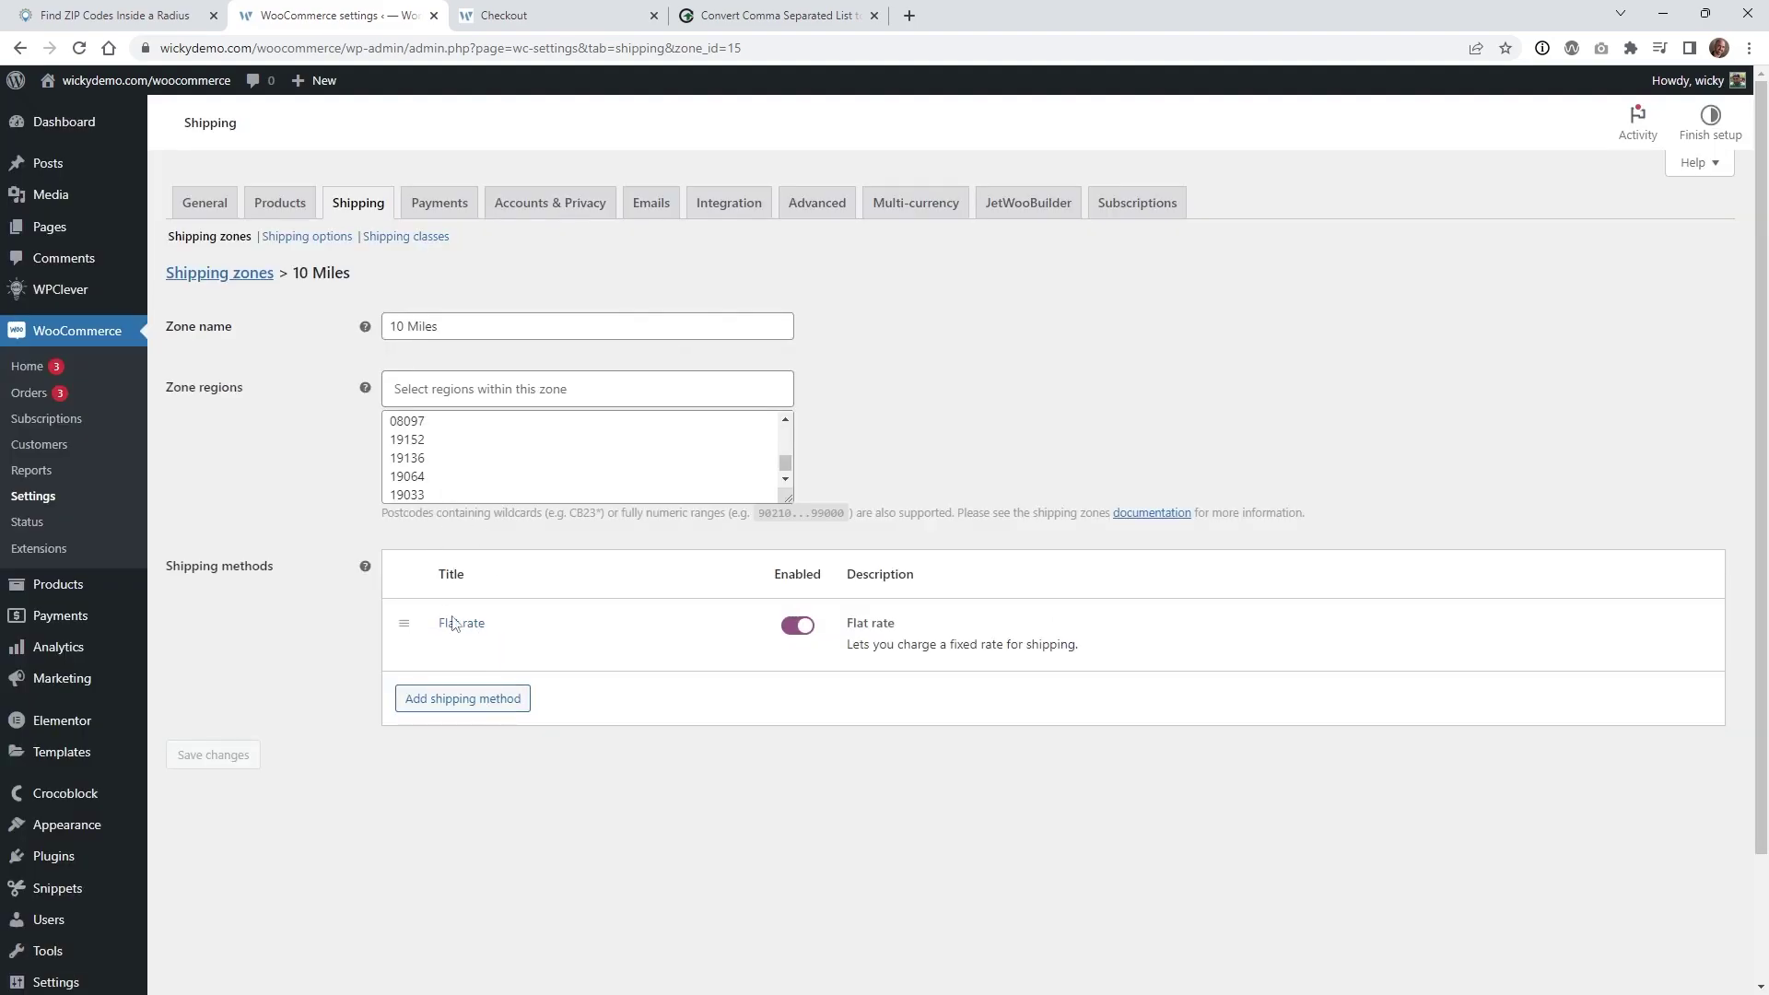
Copy ZIP code 19035 from the zone's postcode list
left_click_drag(788, 499, 787, 785)
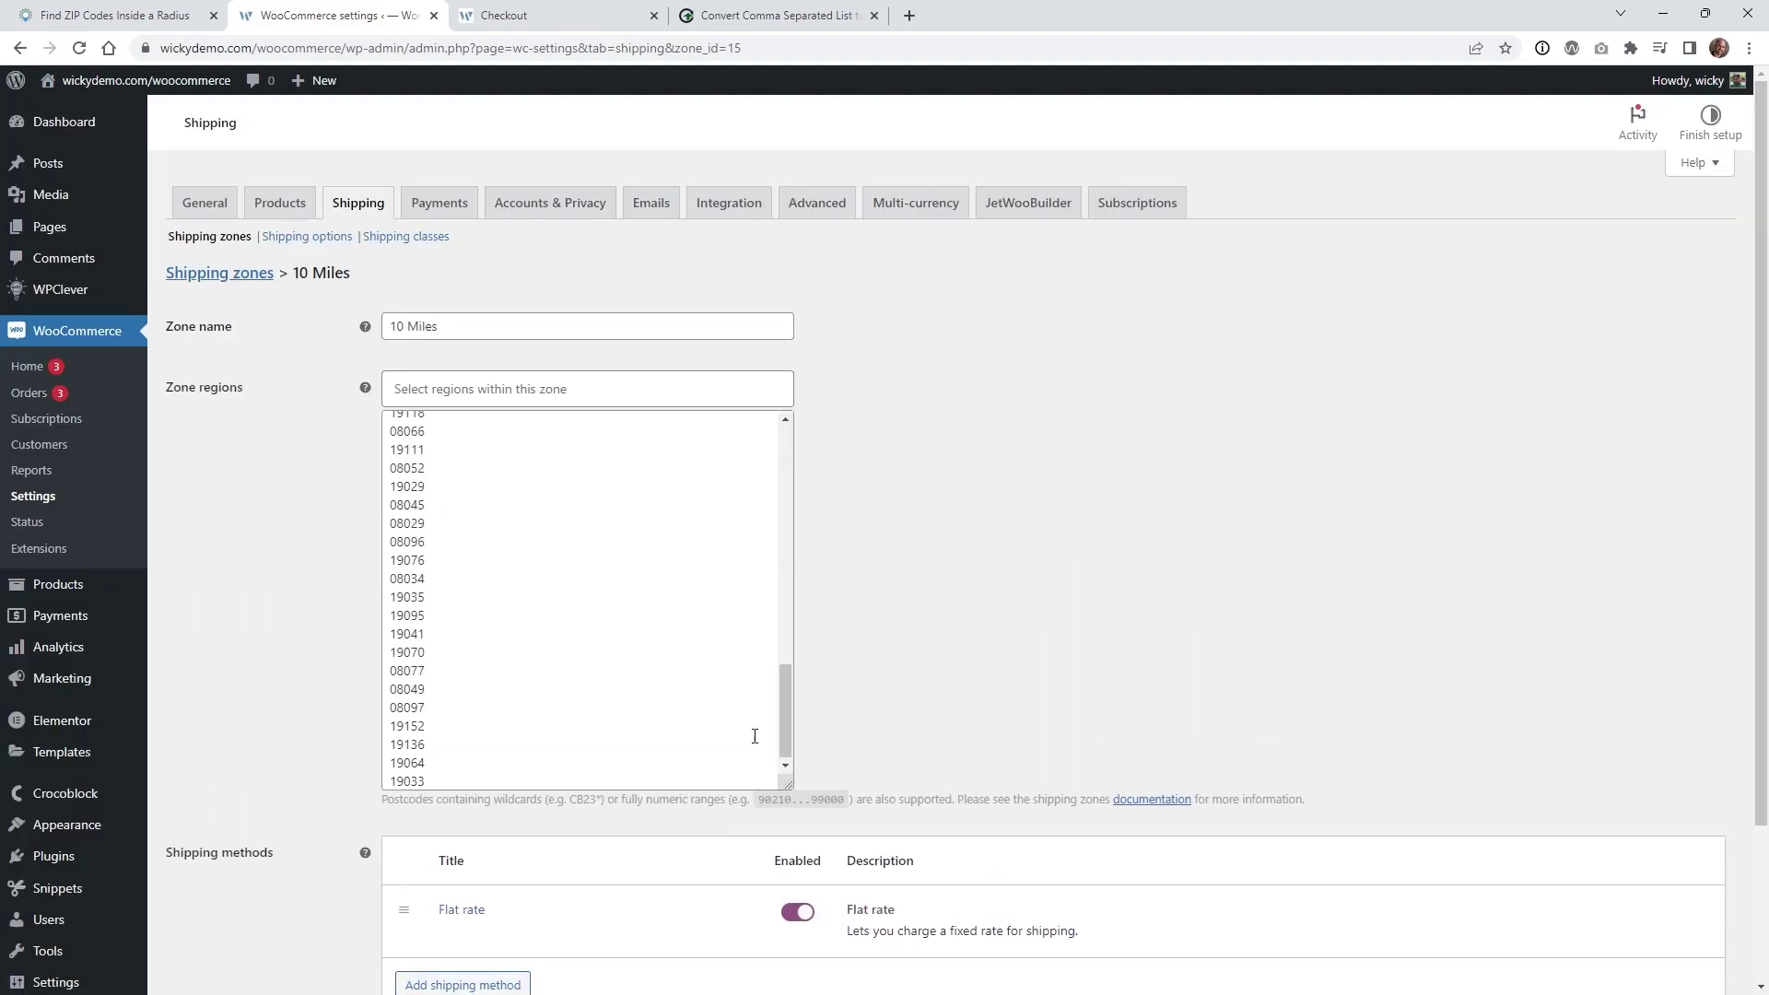
left_click_drag(429, 590, 395, 598)
right_click(401, 597)
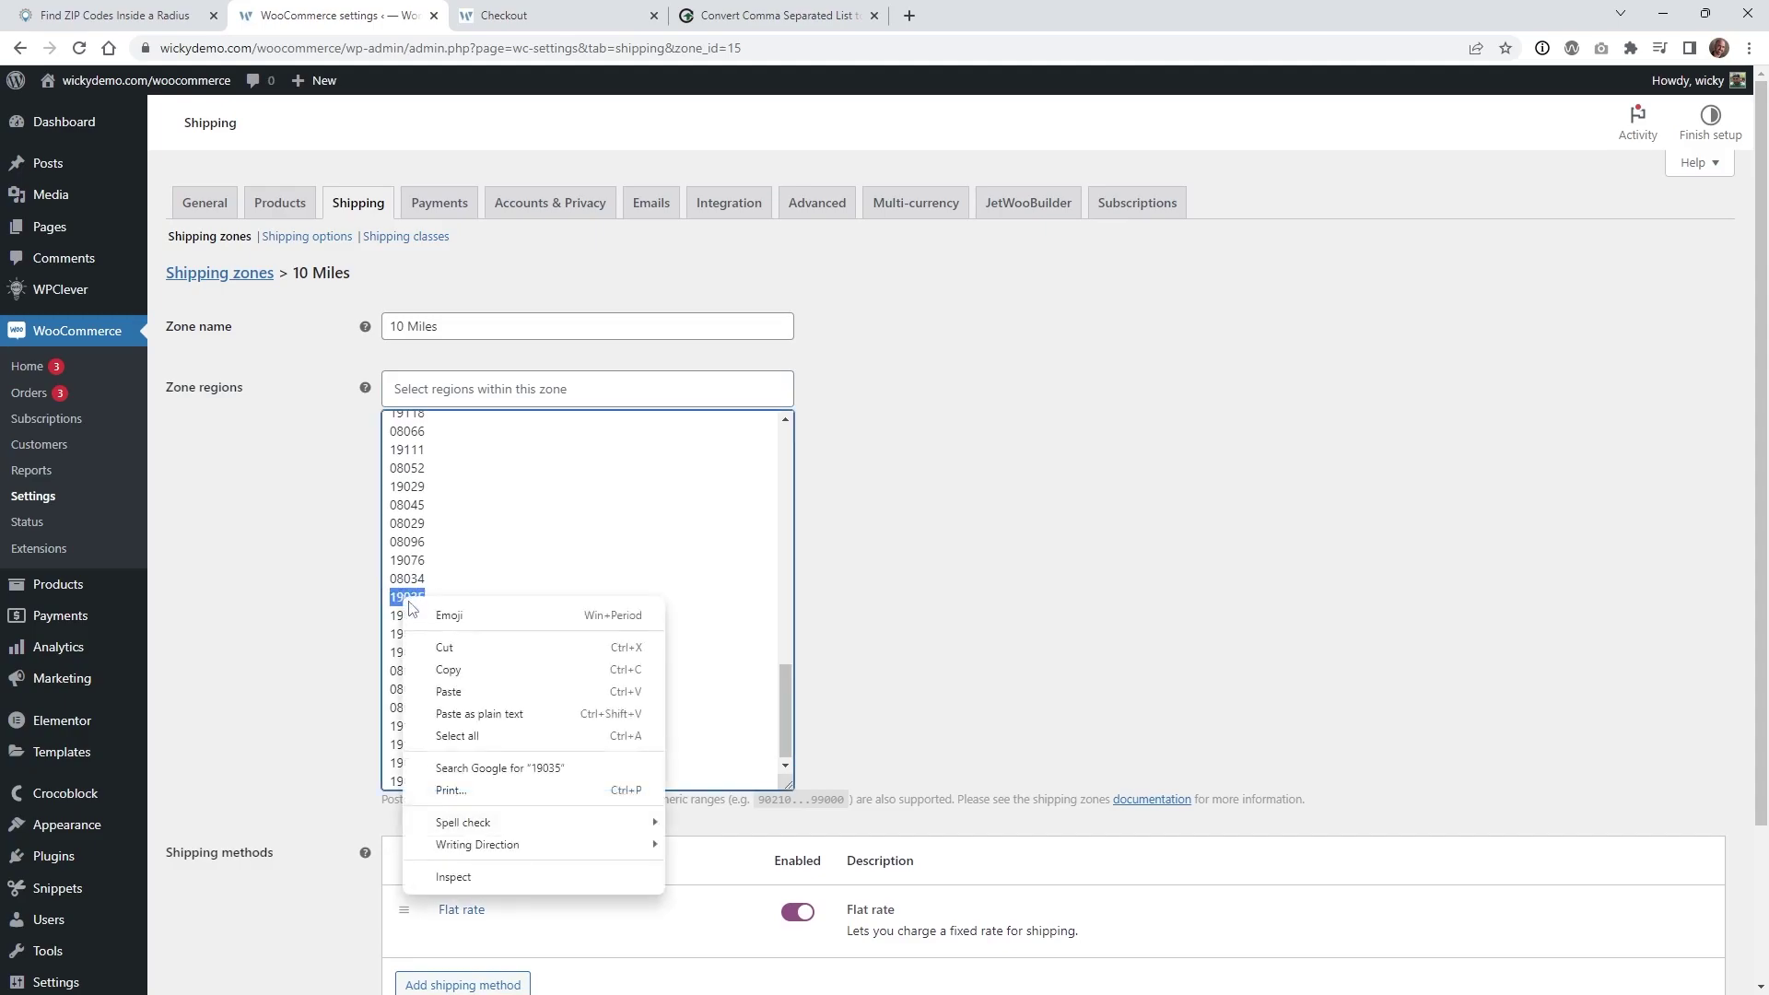
left_click(463, 683)
scroll(311, 720, "down", 2)
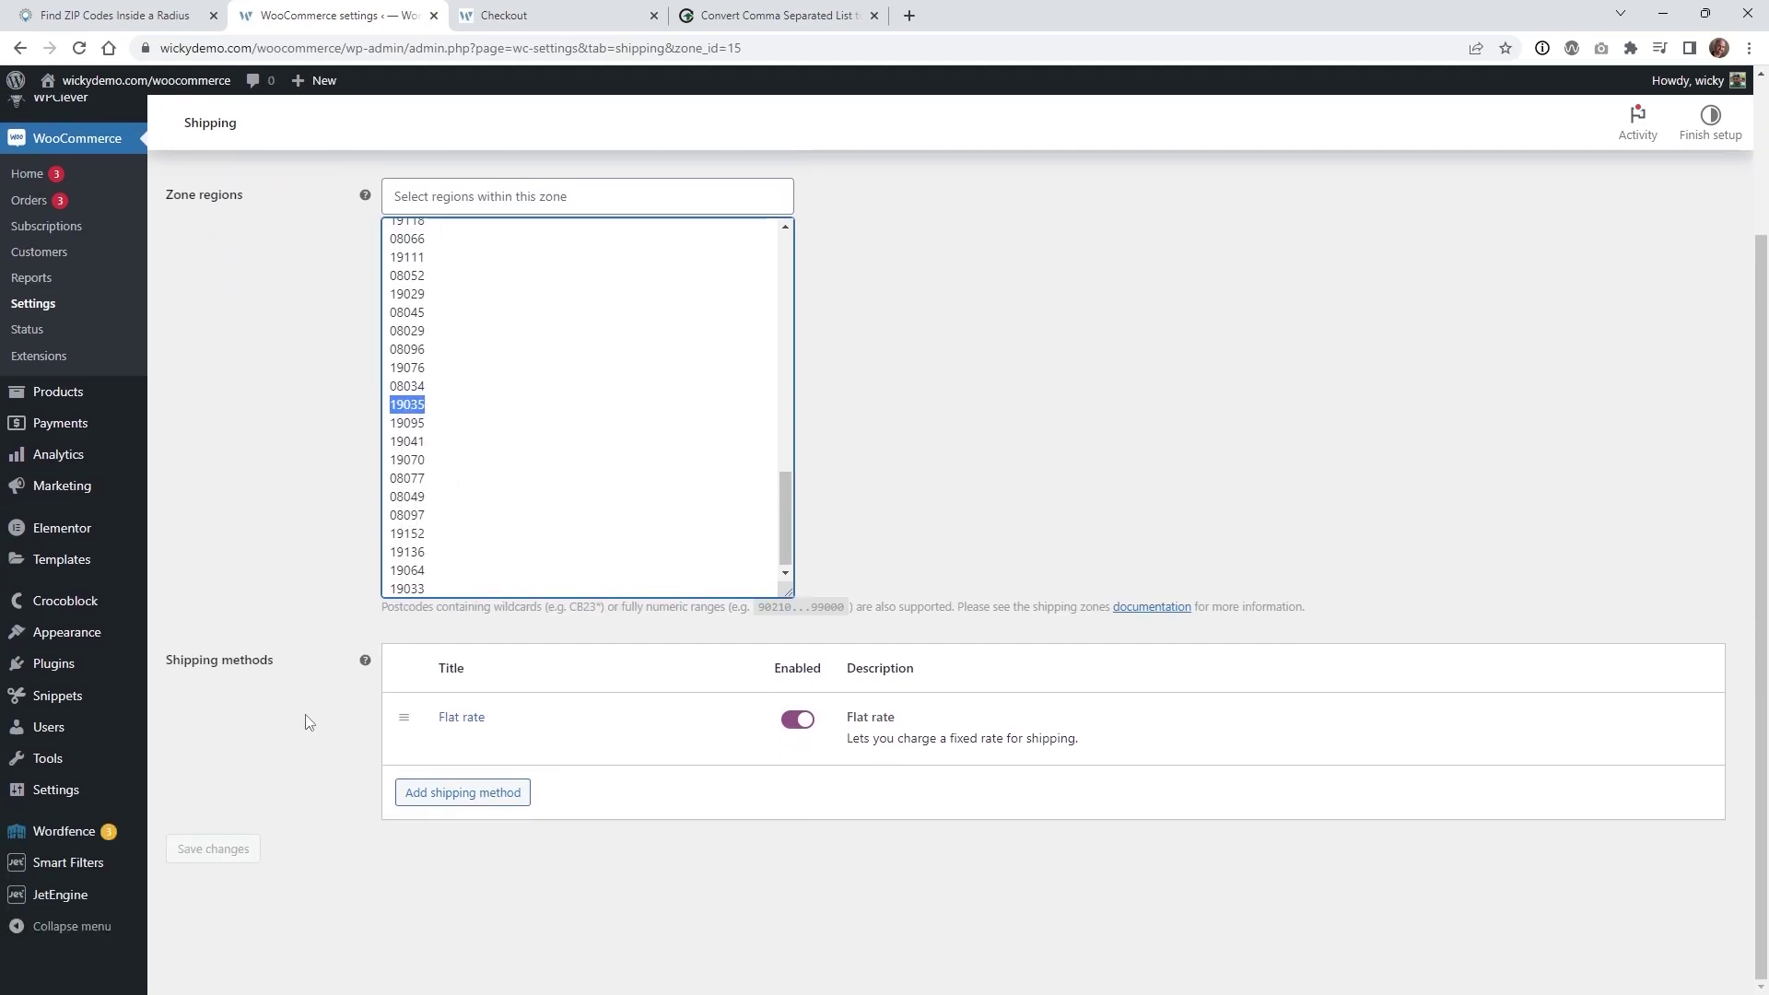
scroll(310, 720, "up", 2)
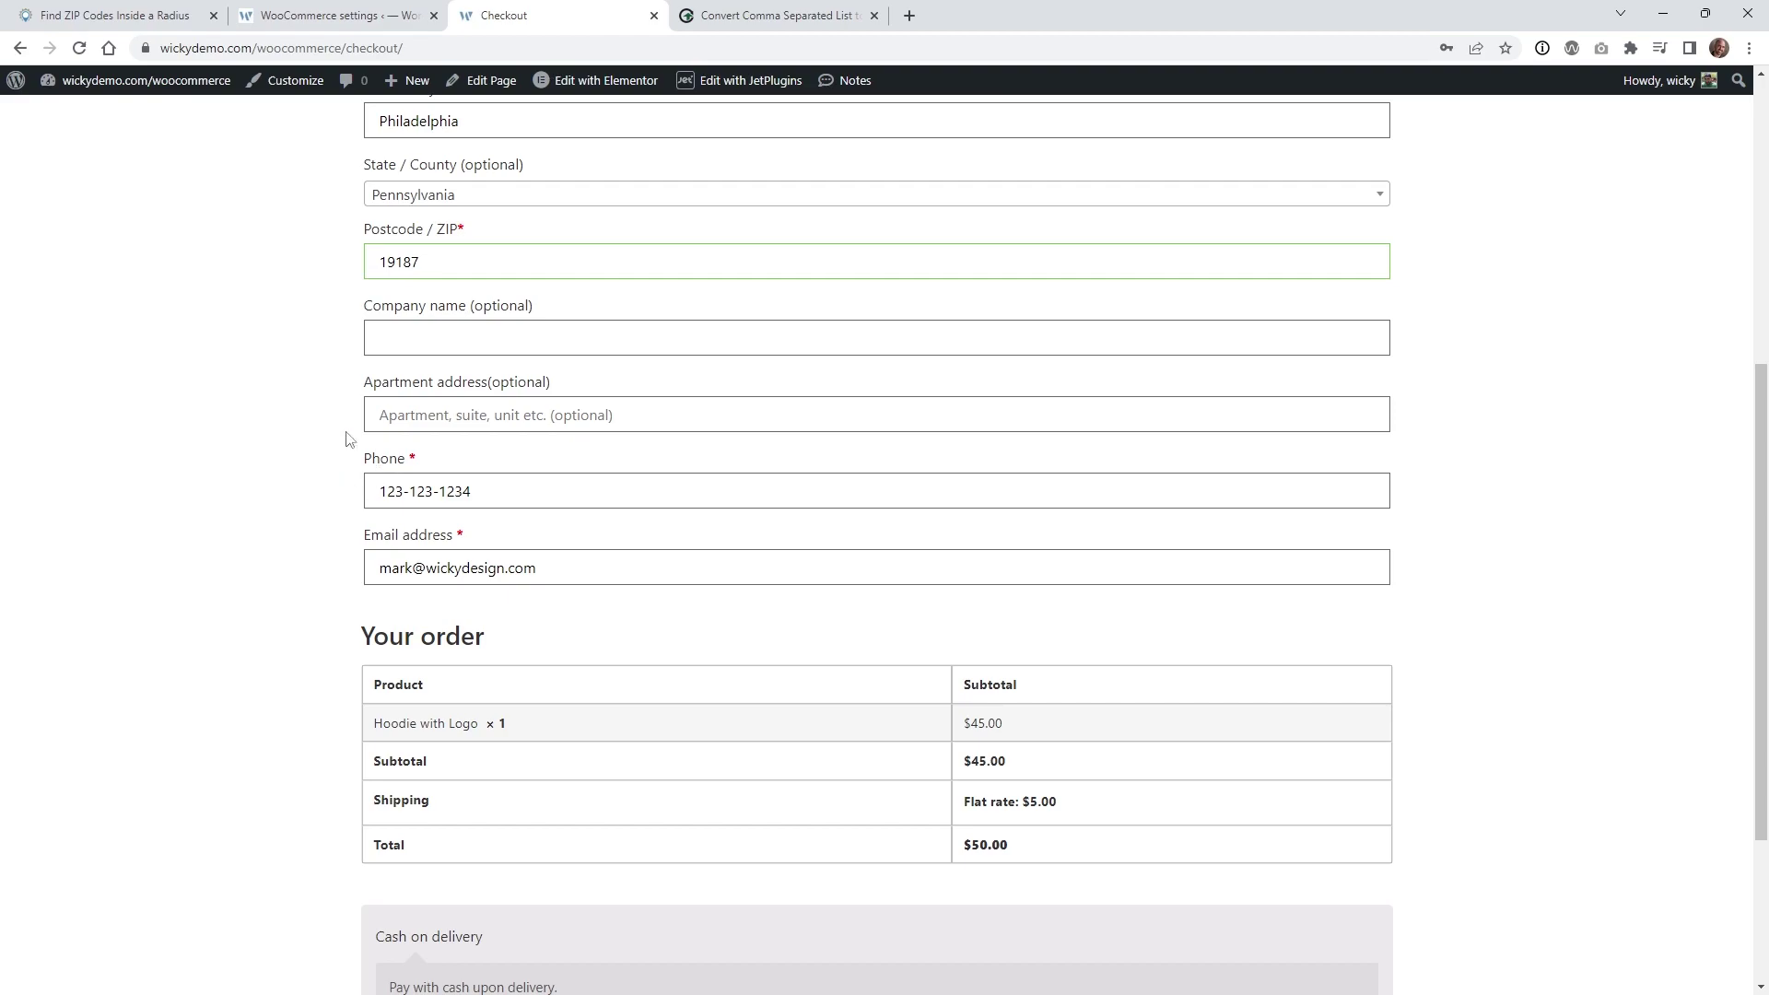
Change the checkout postcode to 19035 and confirm Flat rate $10.00 with no payment methods
left_click_drag(430, 272, 353, 260)
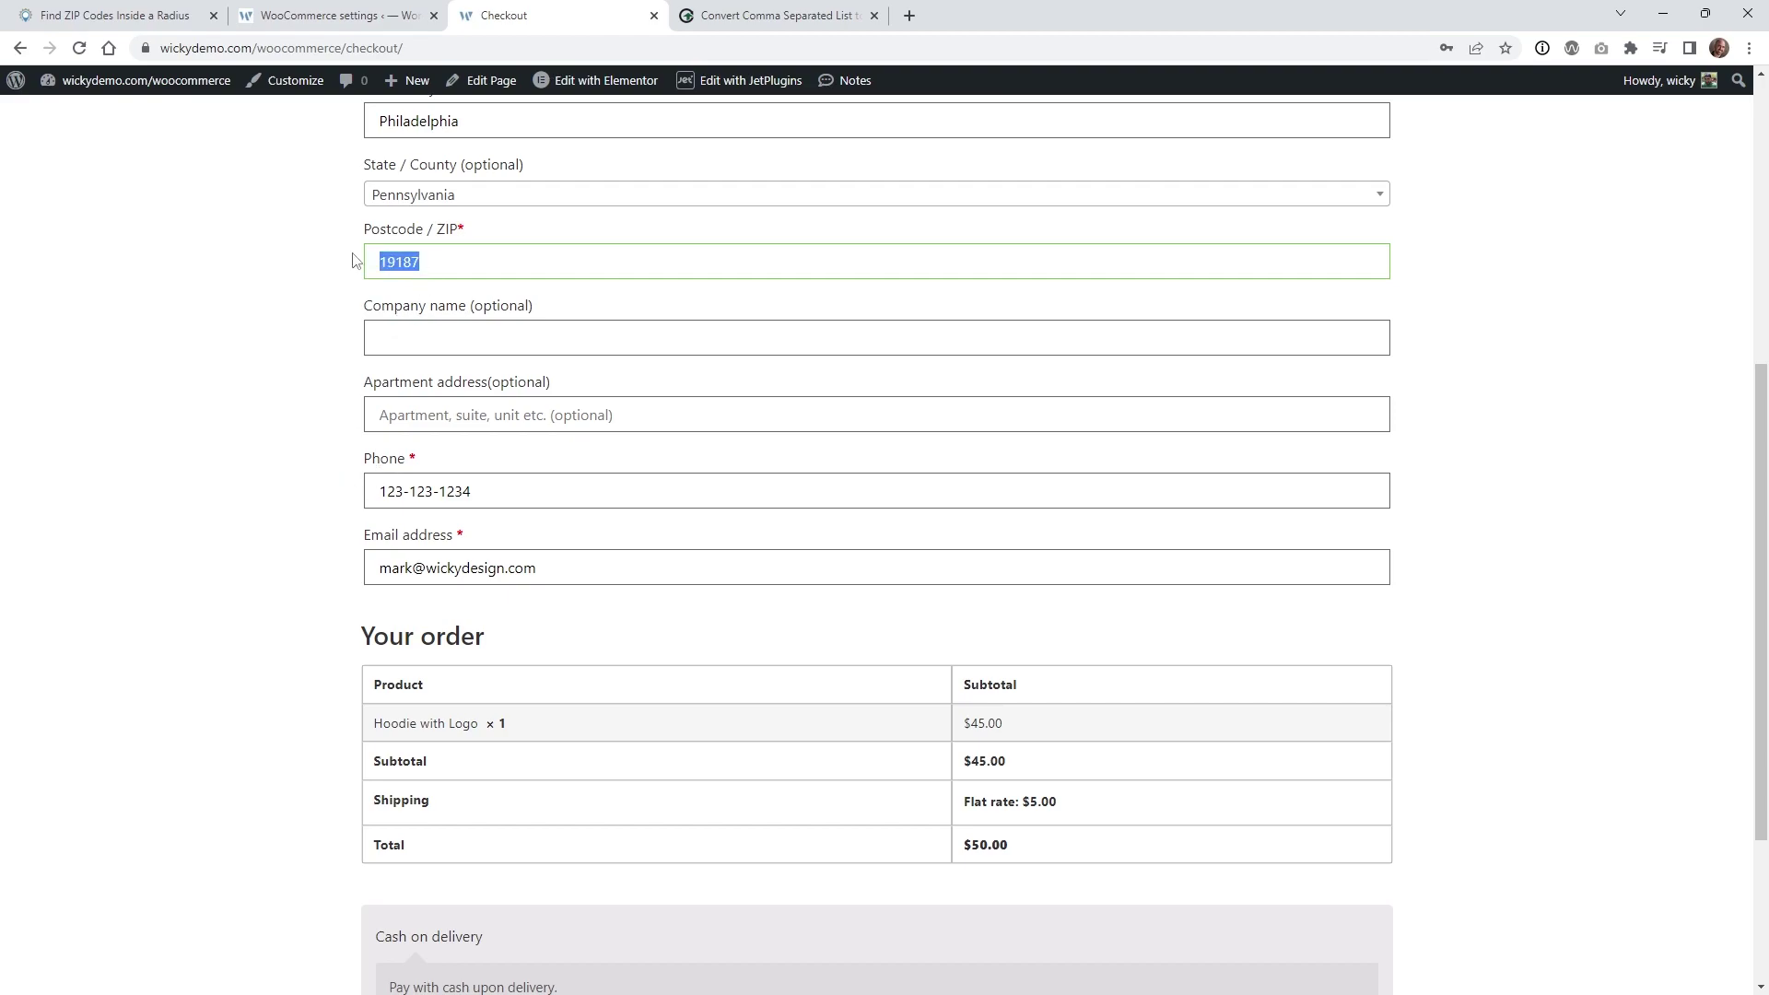
type("19035")
left_click(291, 342)
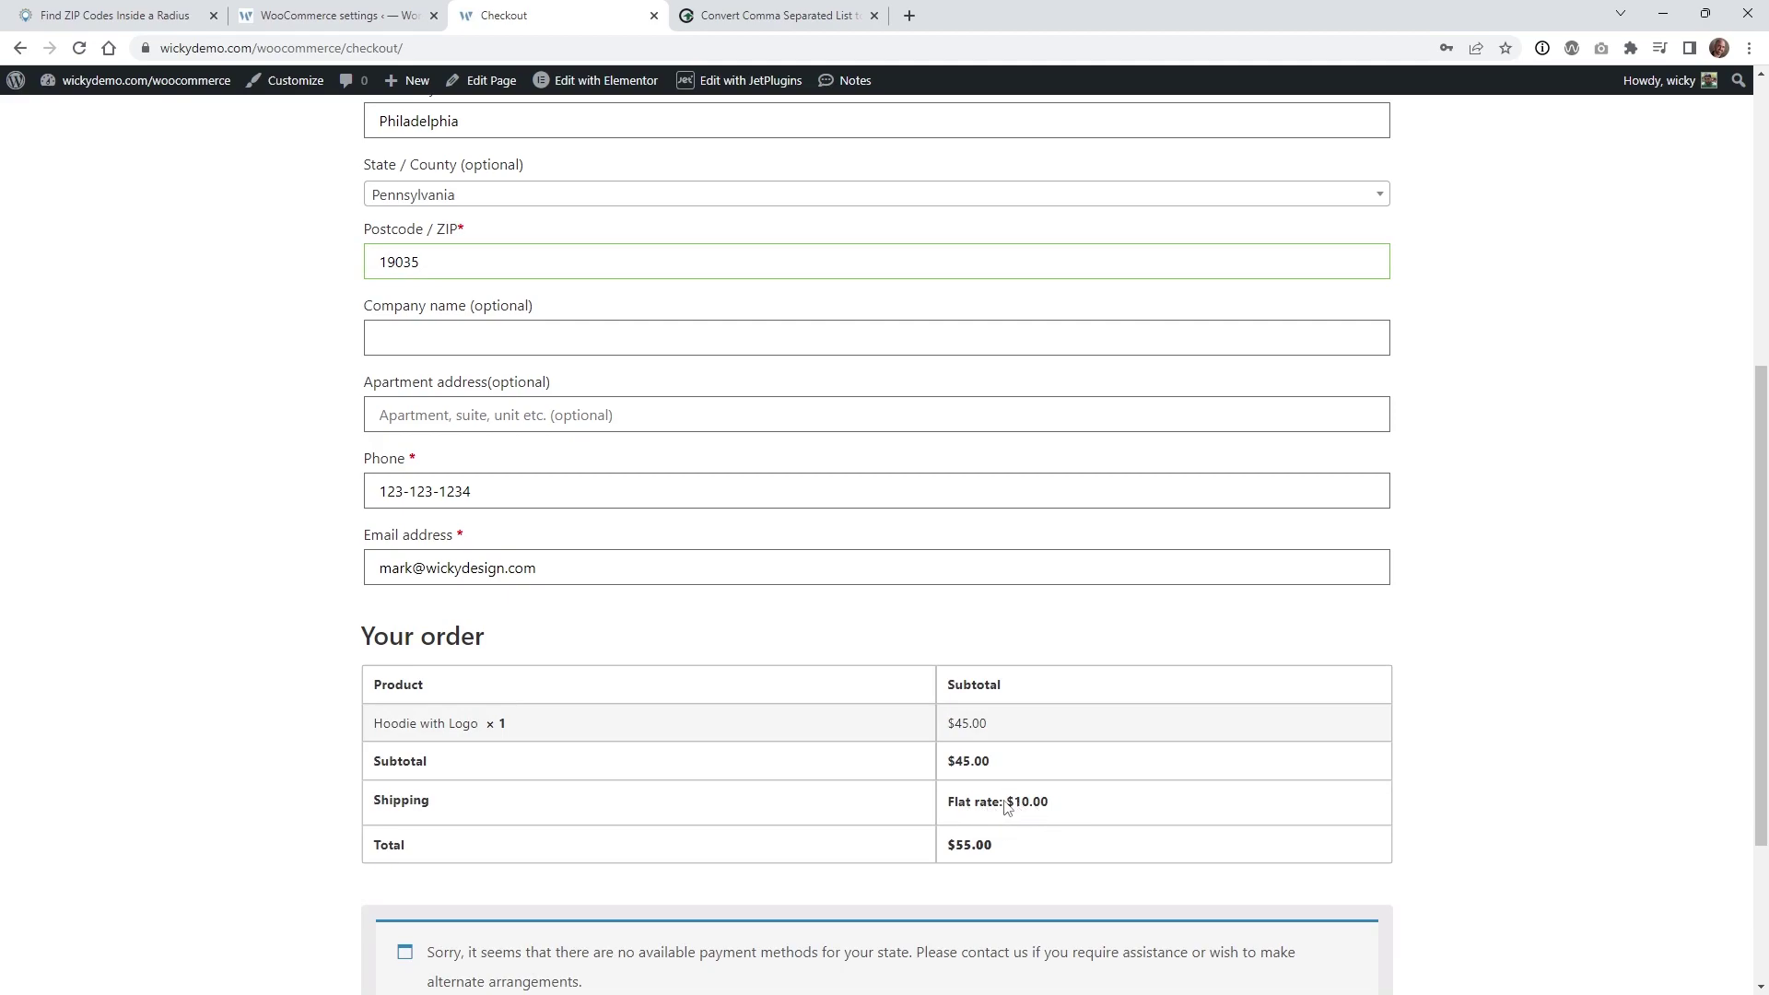
scroll(1004, 806, "down", 1)
scroll(231, 719, "down", 2)
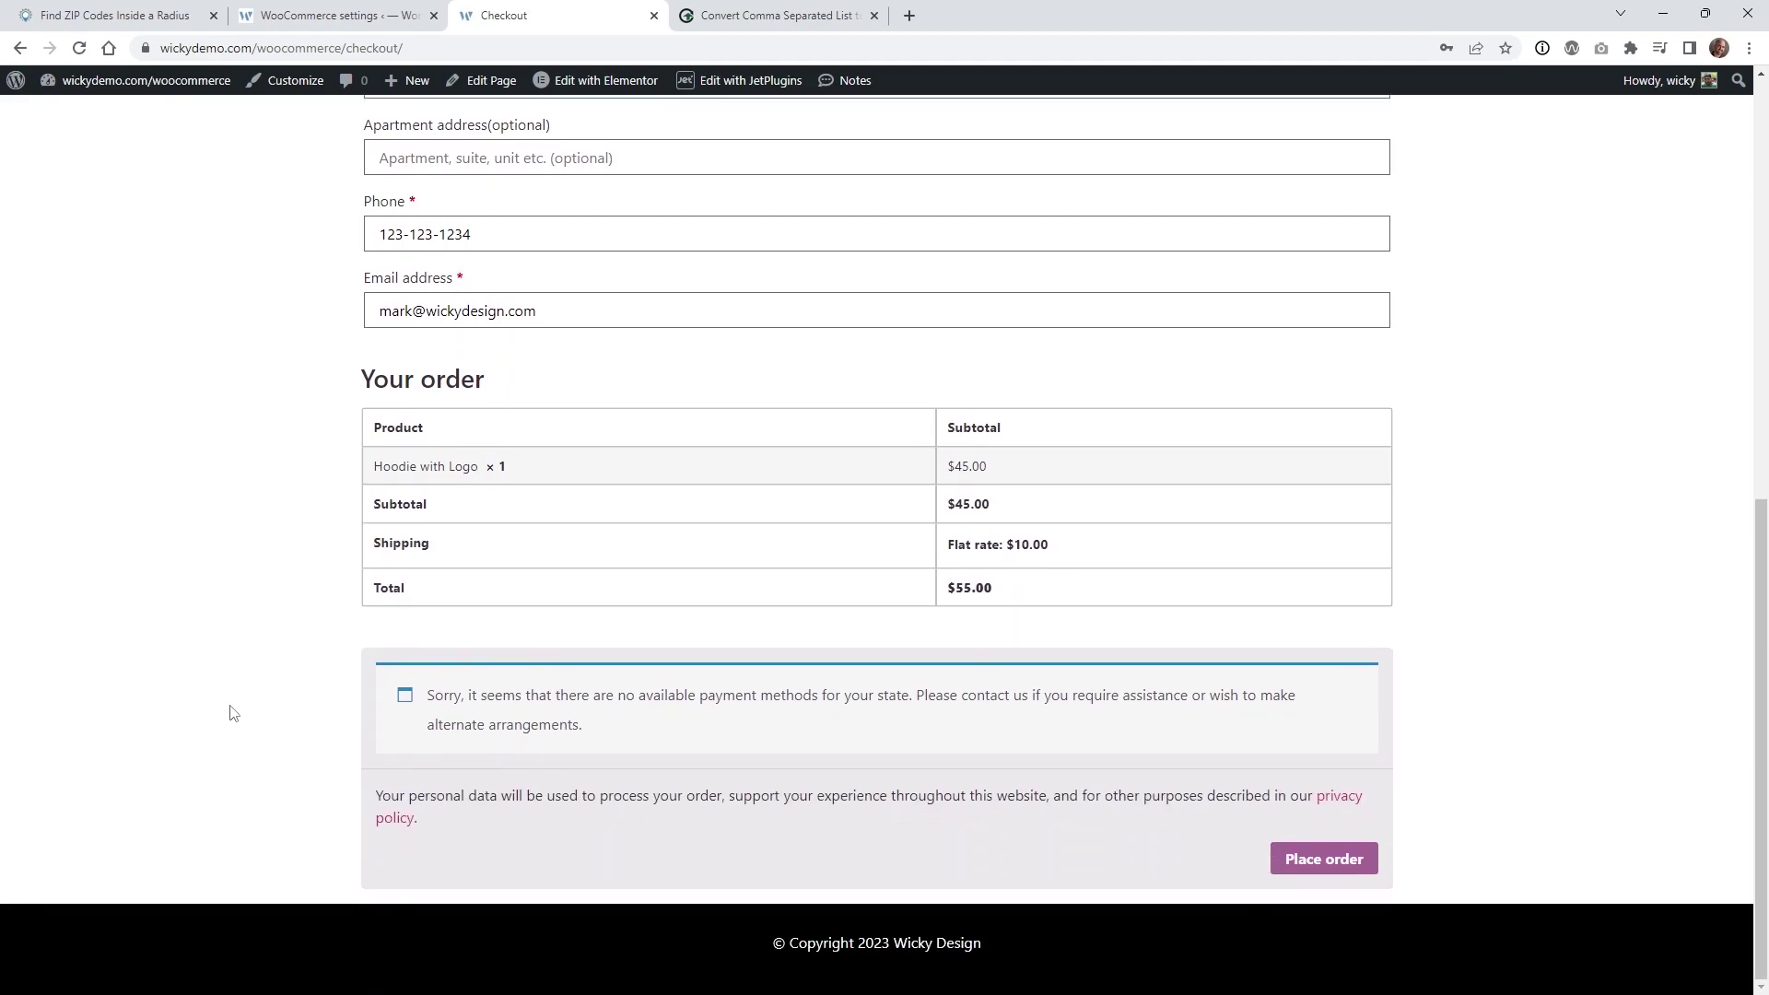
left_click_drag(482, 700, 422, 687)
left_click(487, 695)
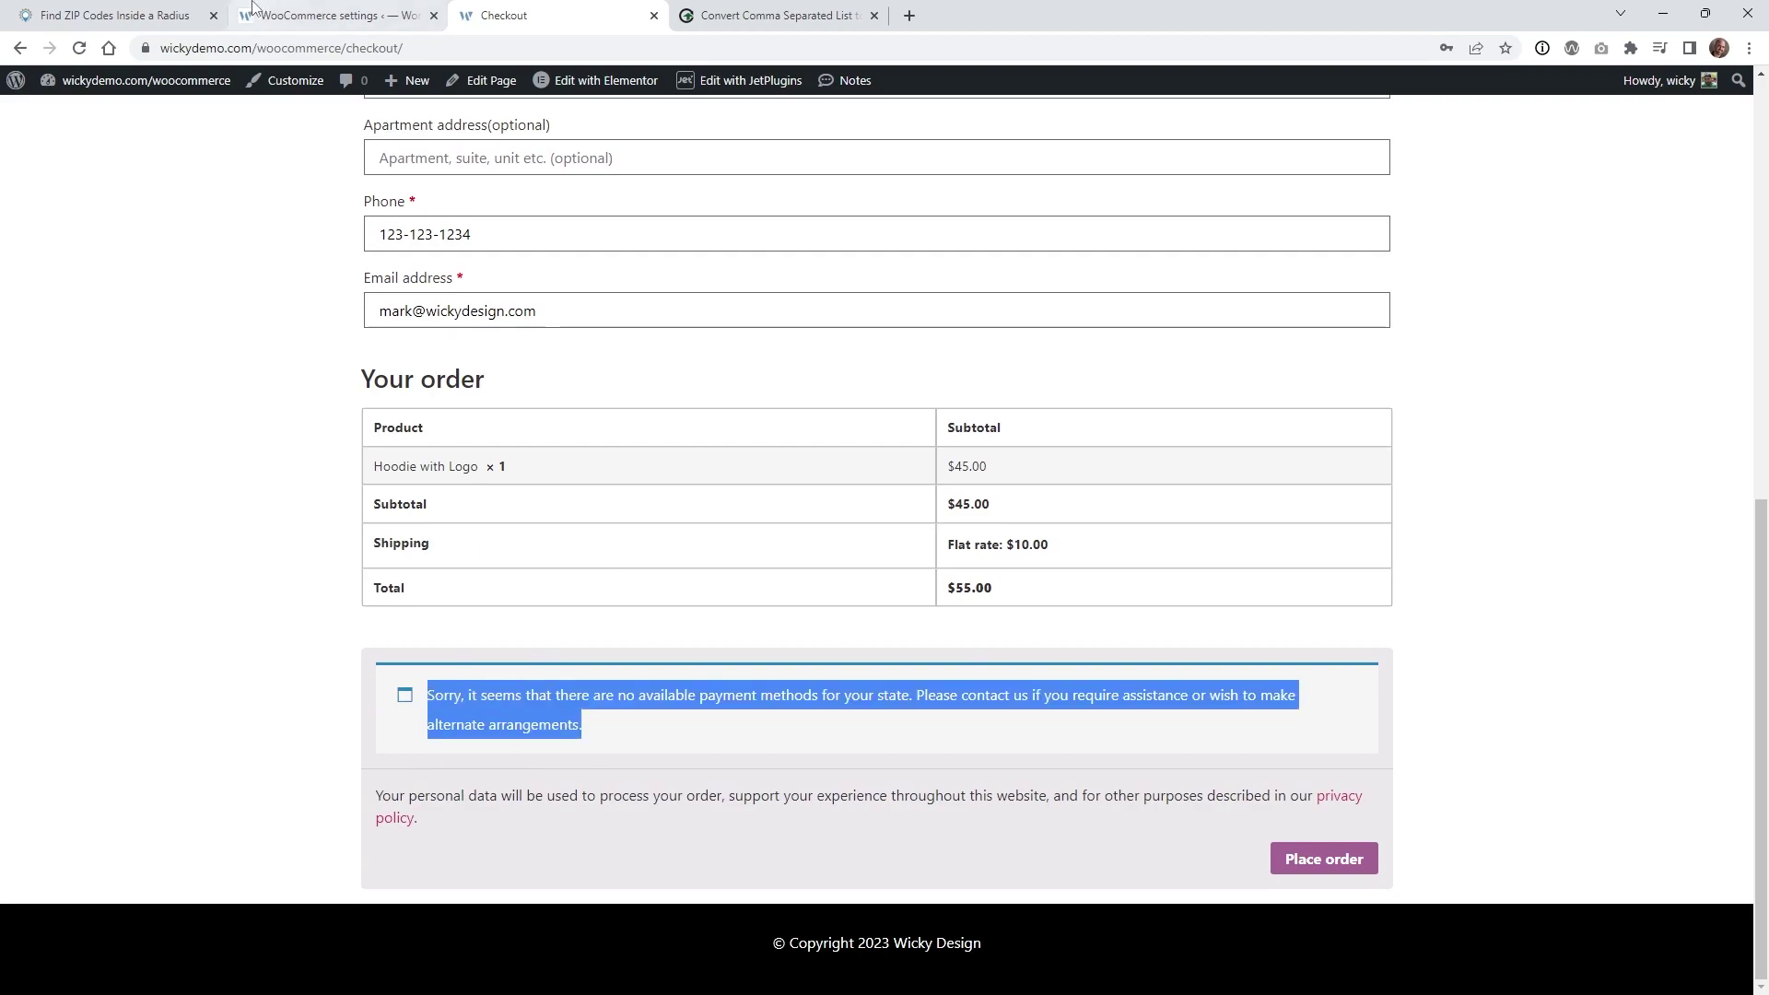
left_click(358, 11)
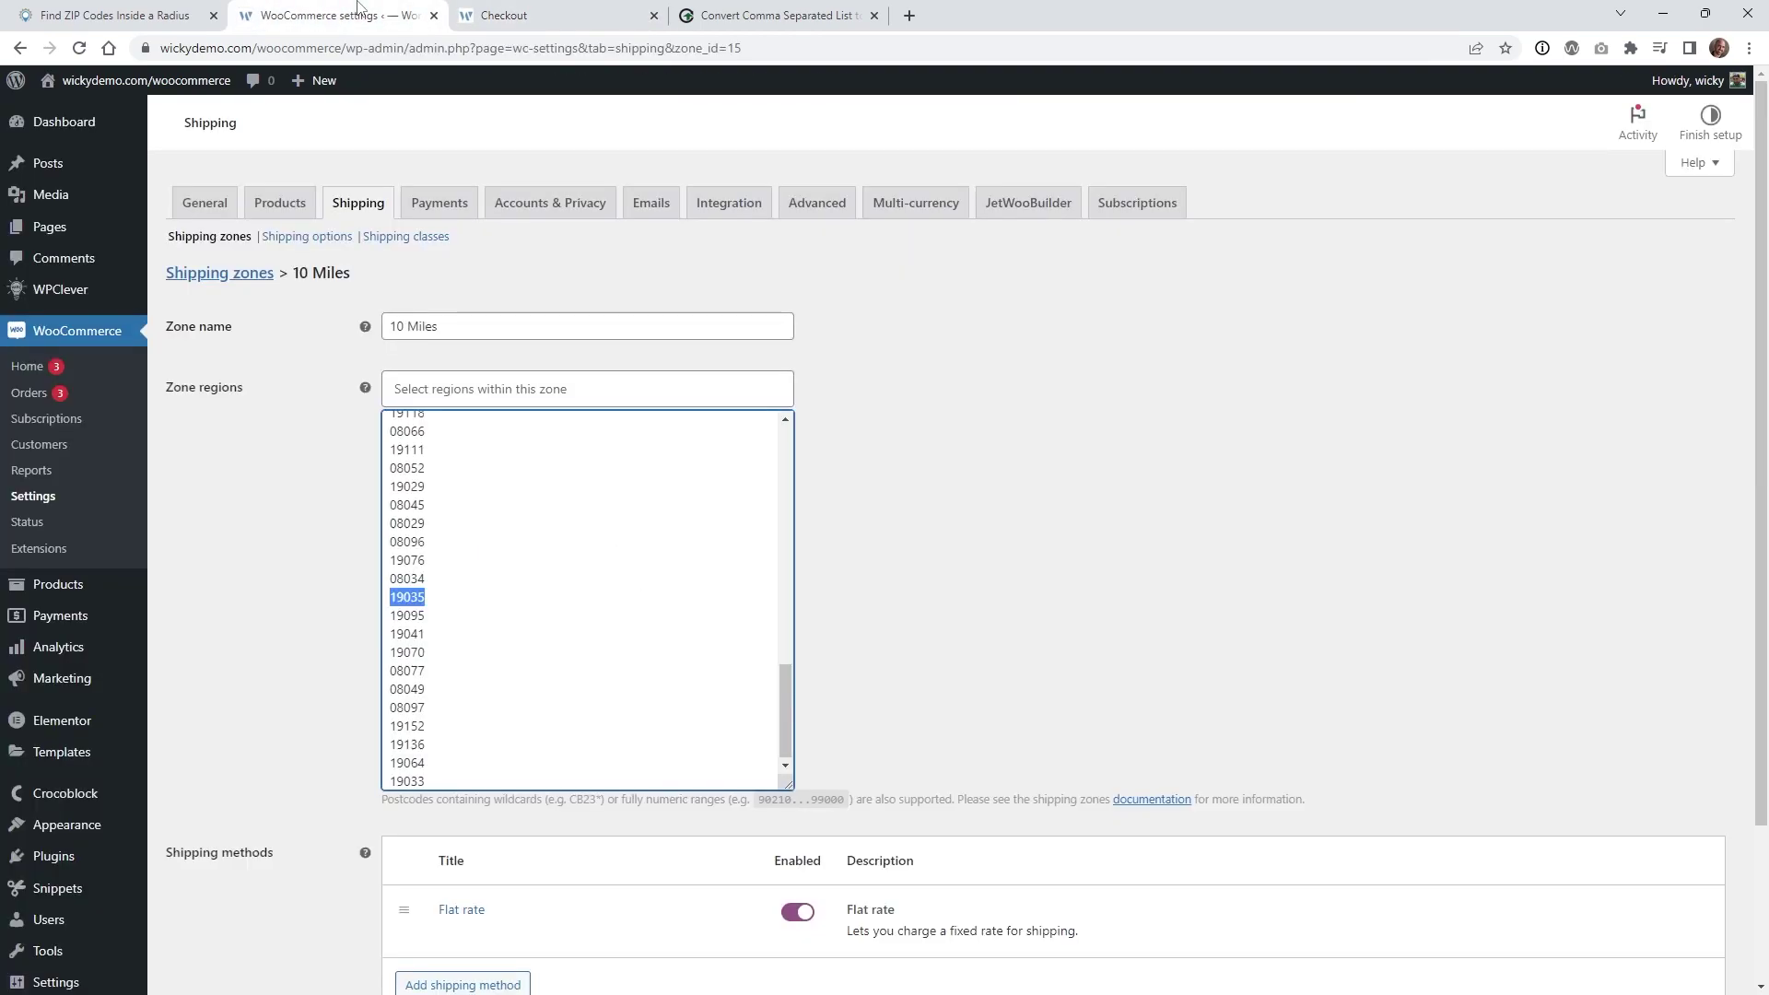
Add '10 Miles – Flat rate (#33)' to Cash on delivery's enabled shipping methods and save
left_click(445, 210)
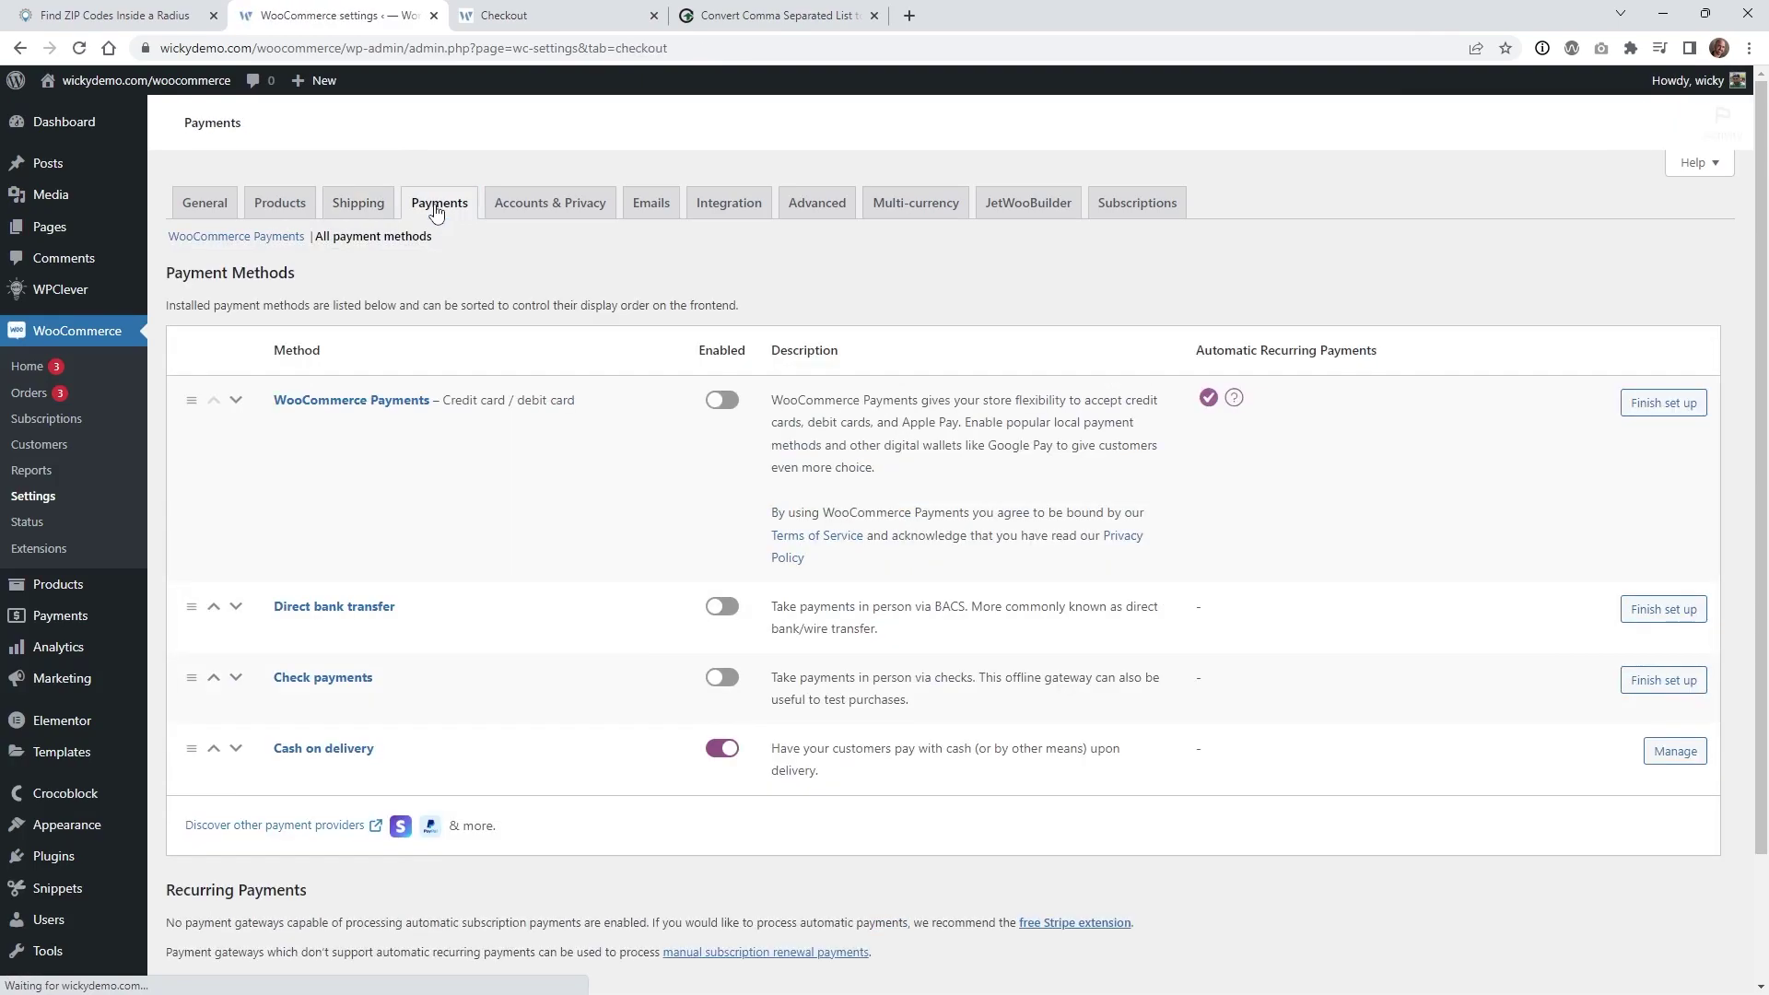
scroll(411, 690, "down", 4)
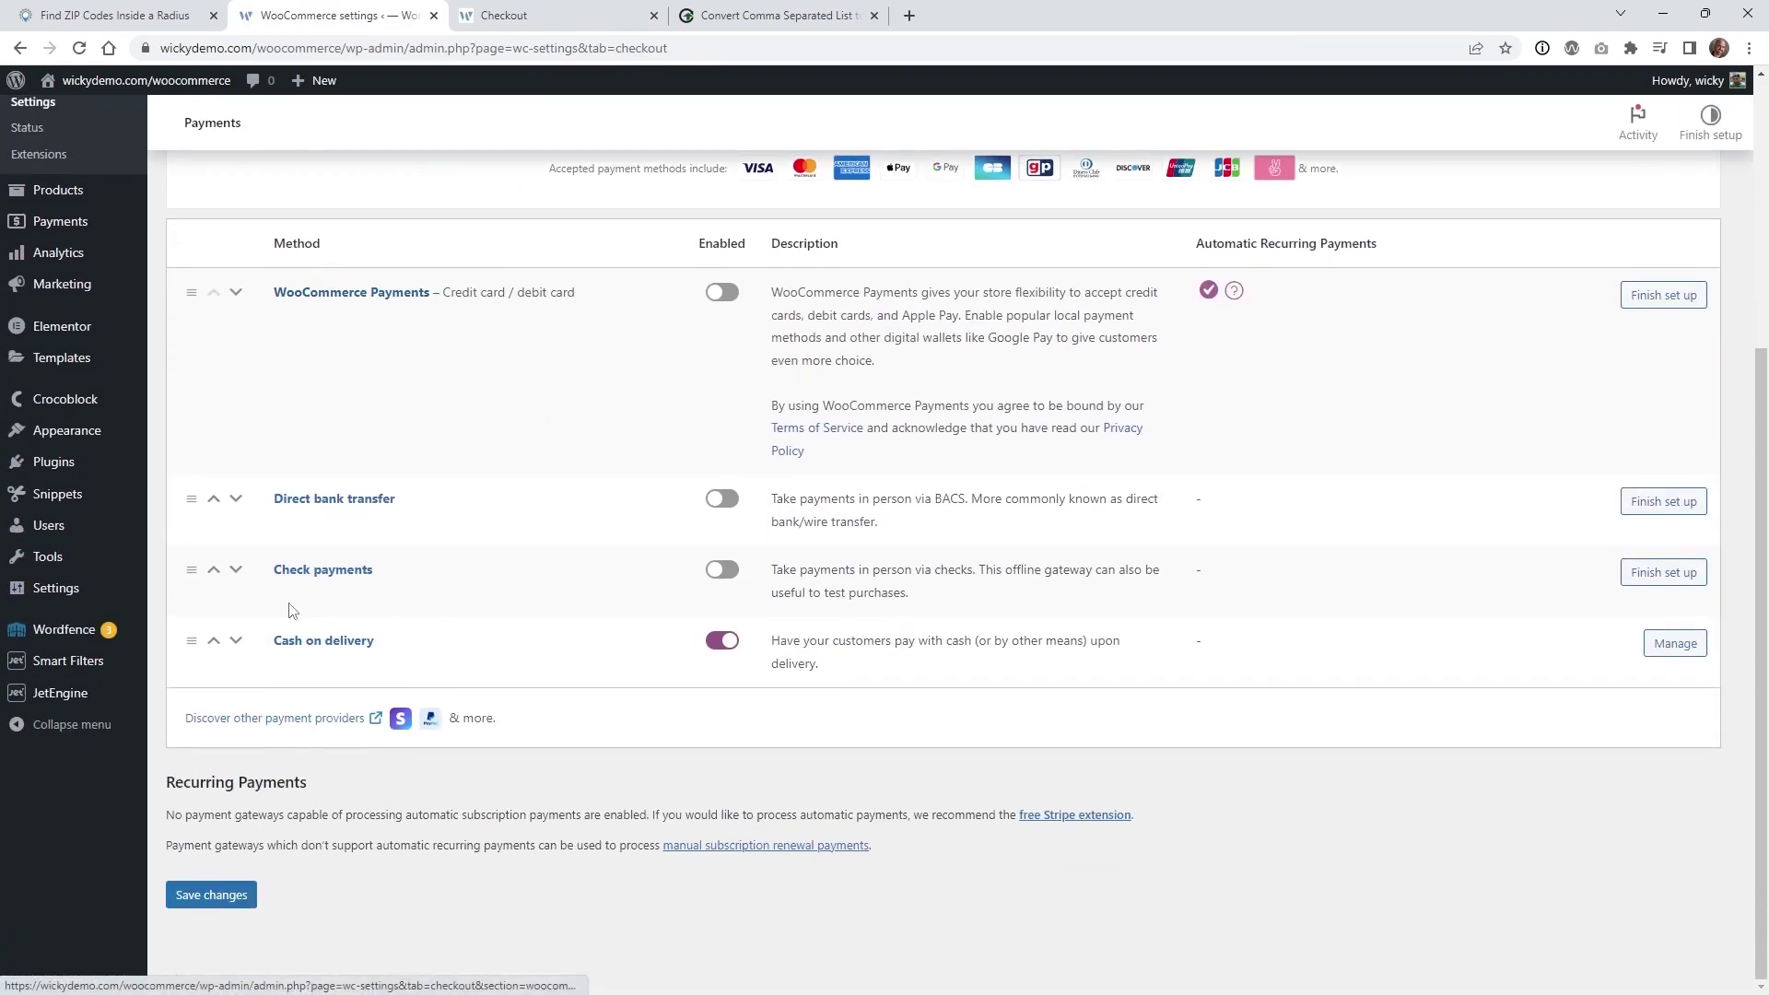
left_click(336, 647)
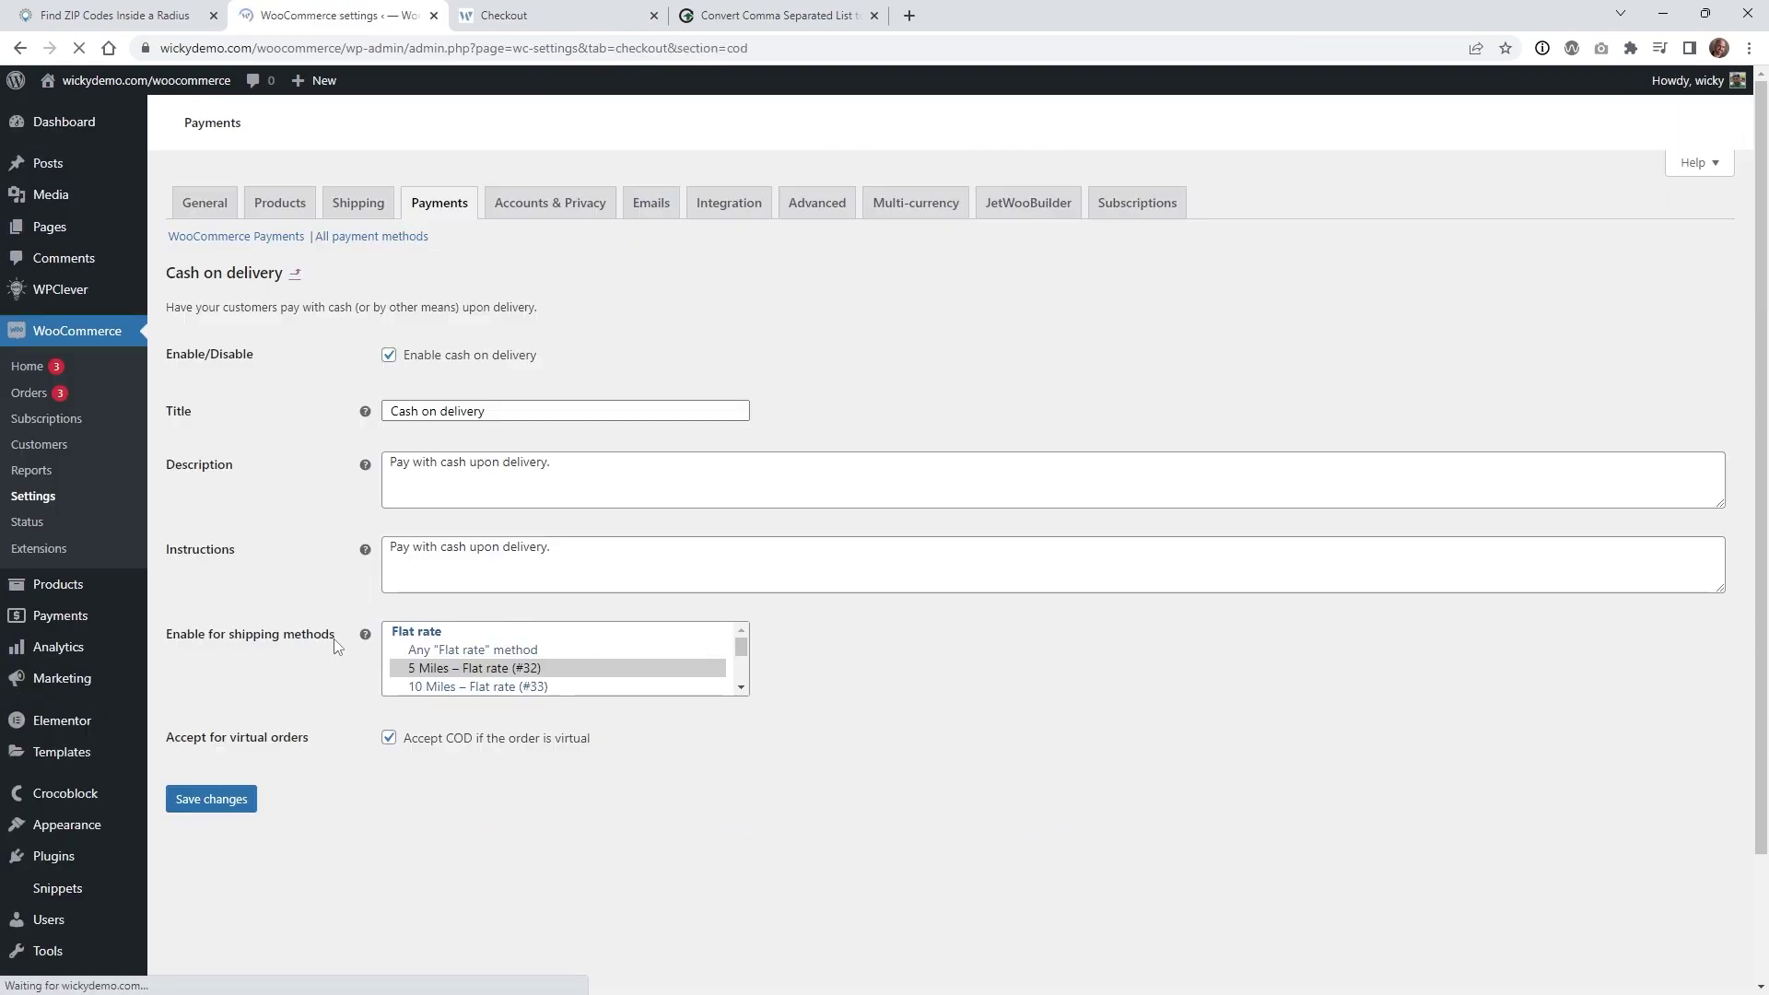
left_click(602, 632)
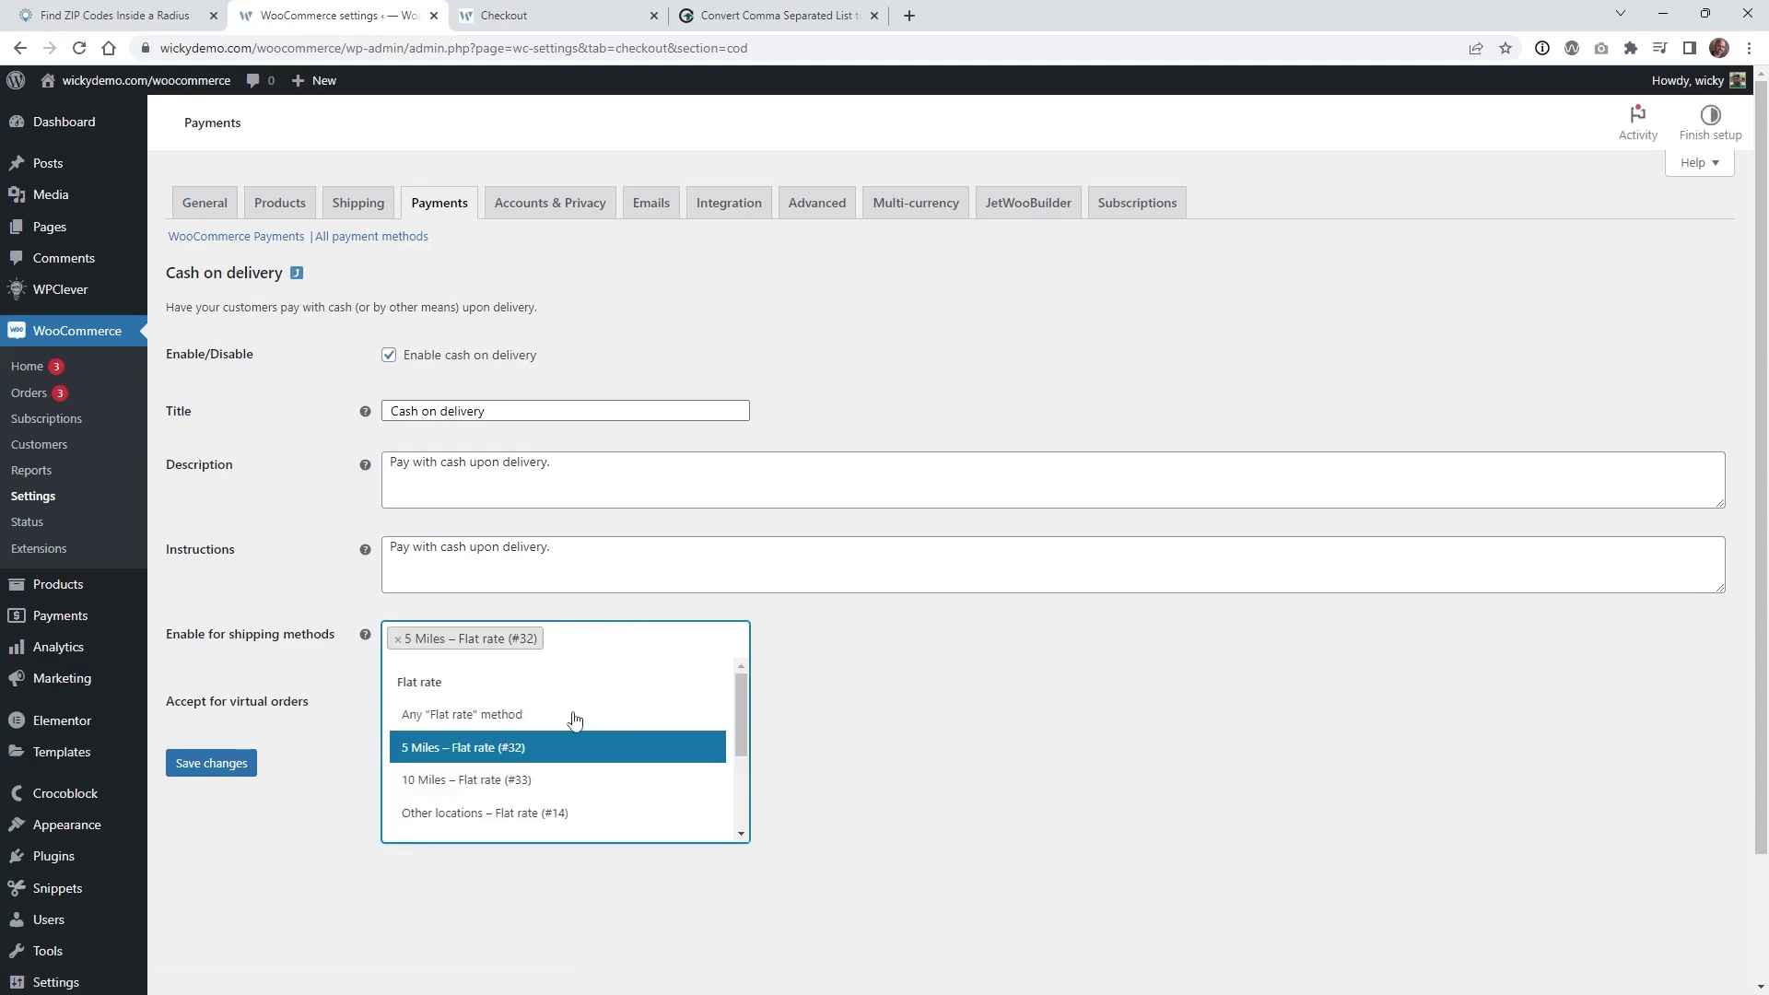
left_click(468, 781)
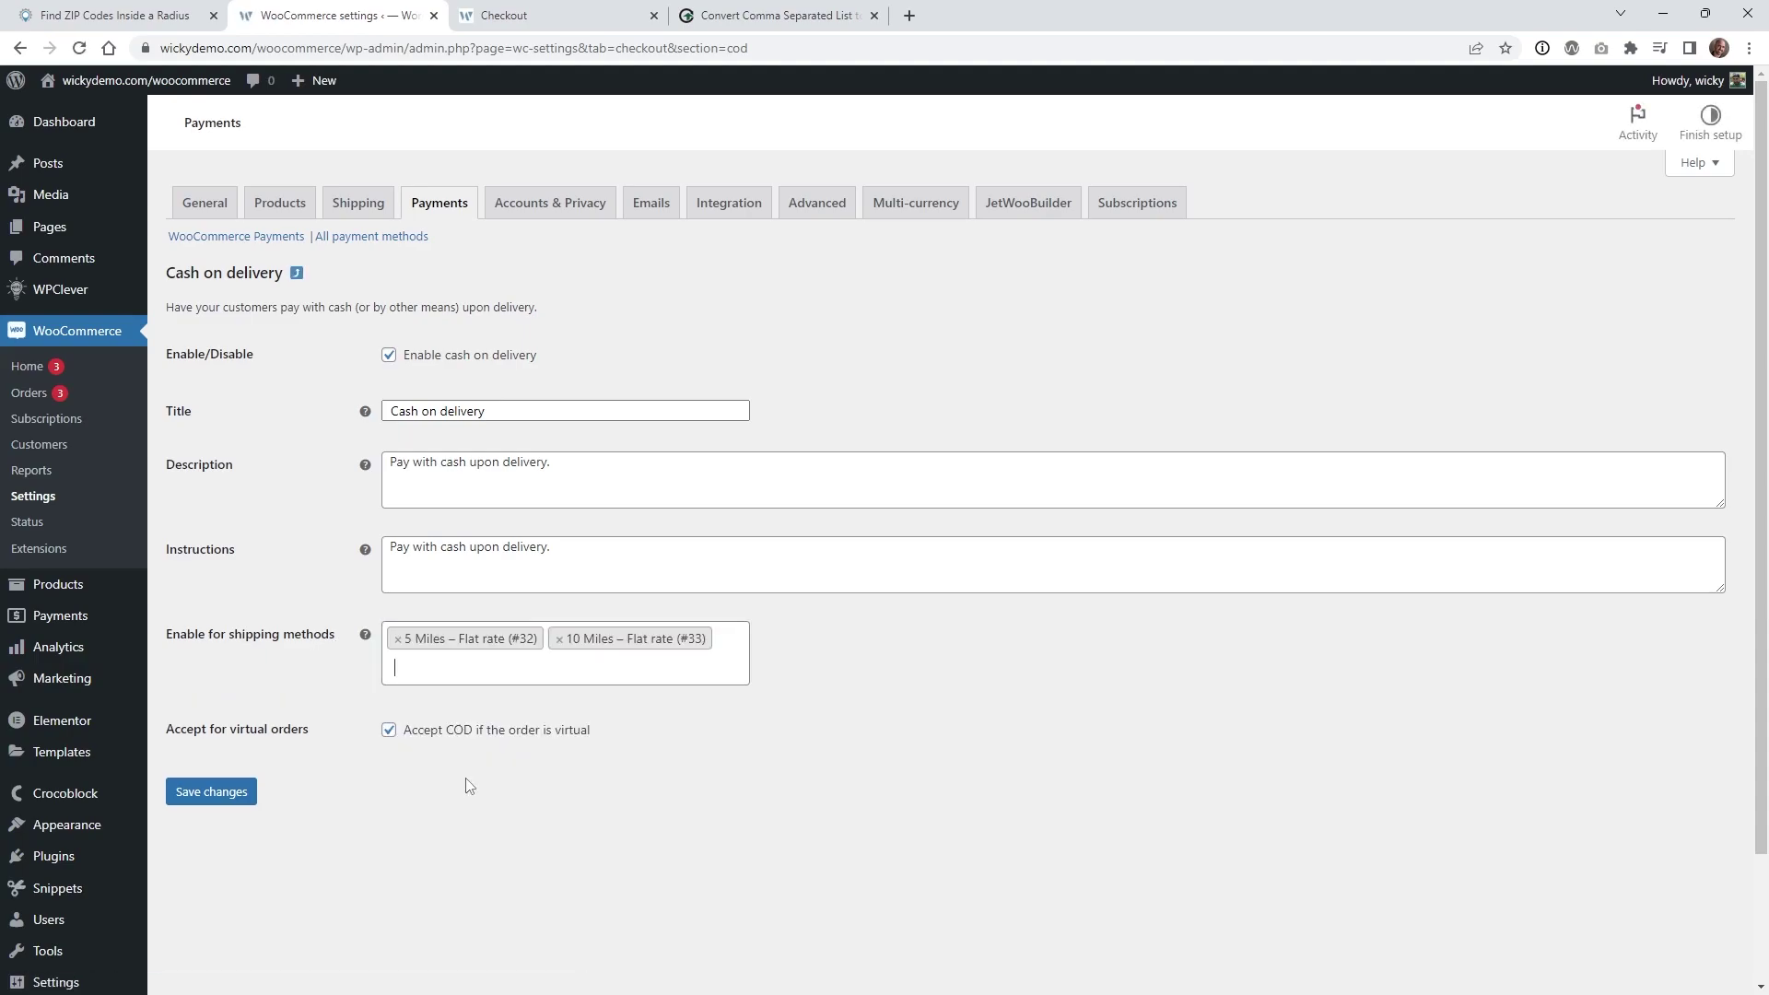
left_click(221, 791)
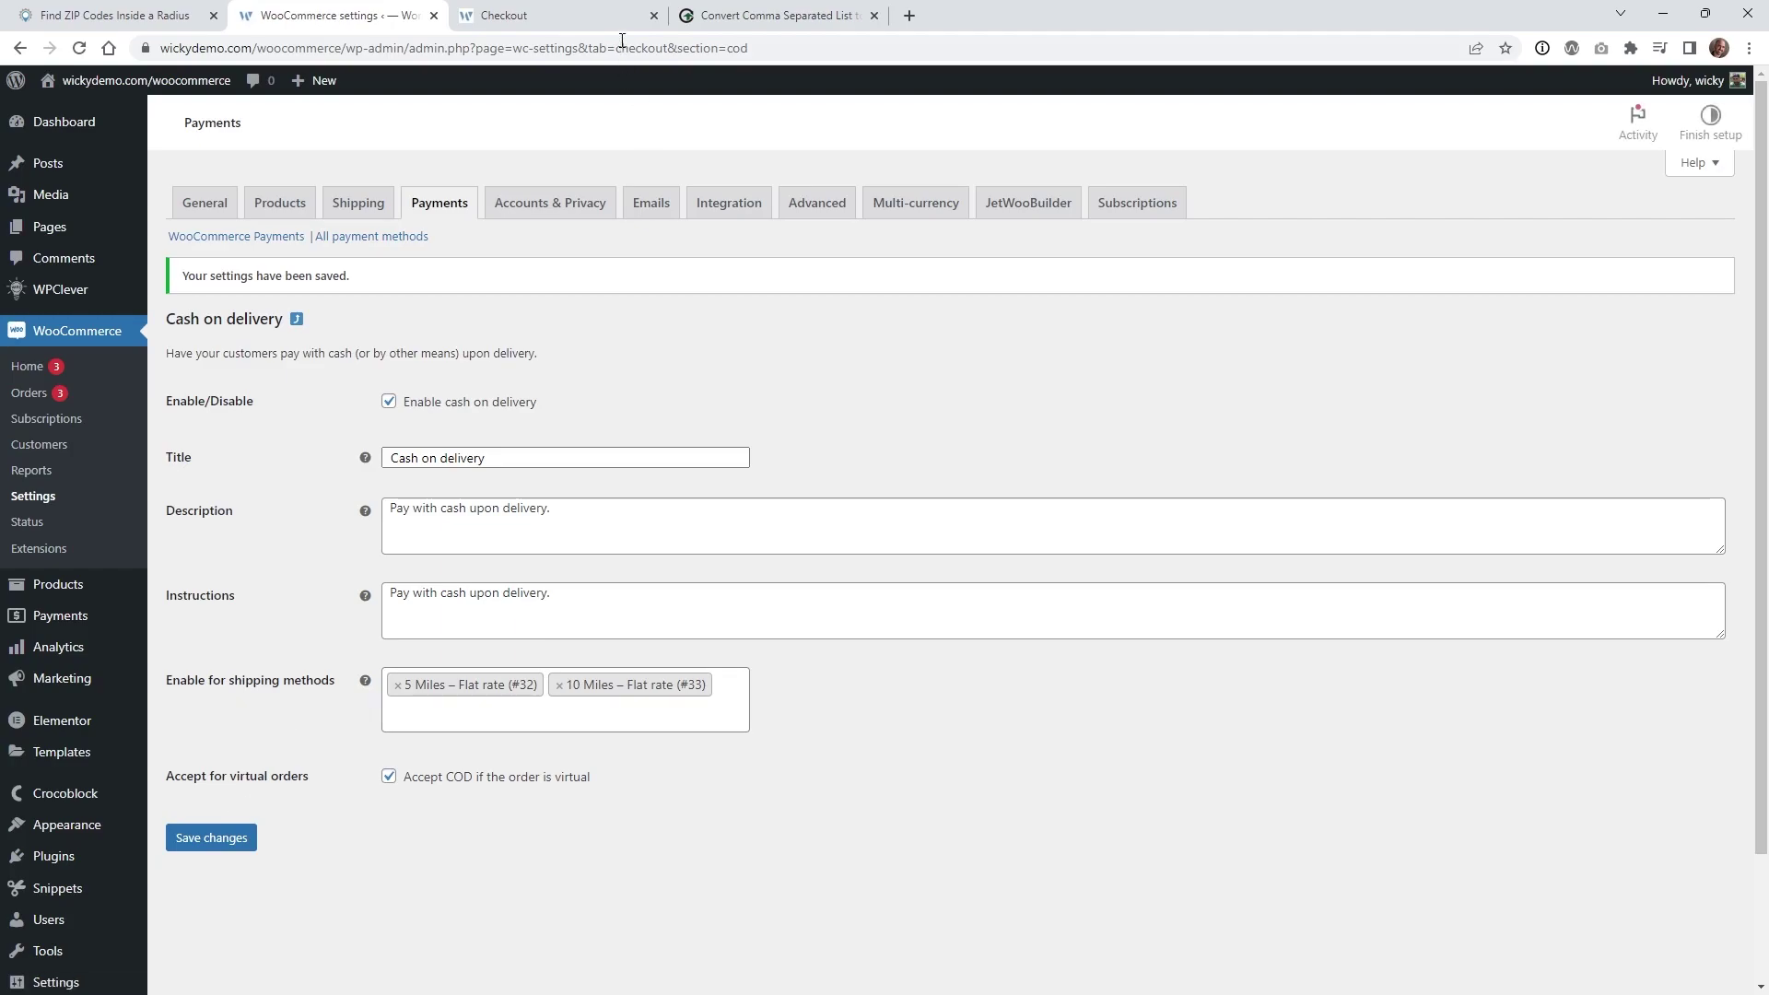
left_click(553, 14)
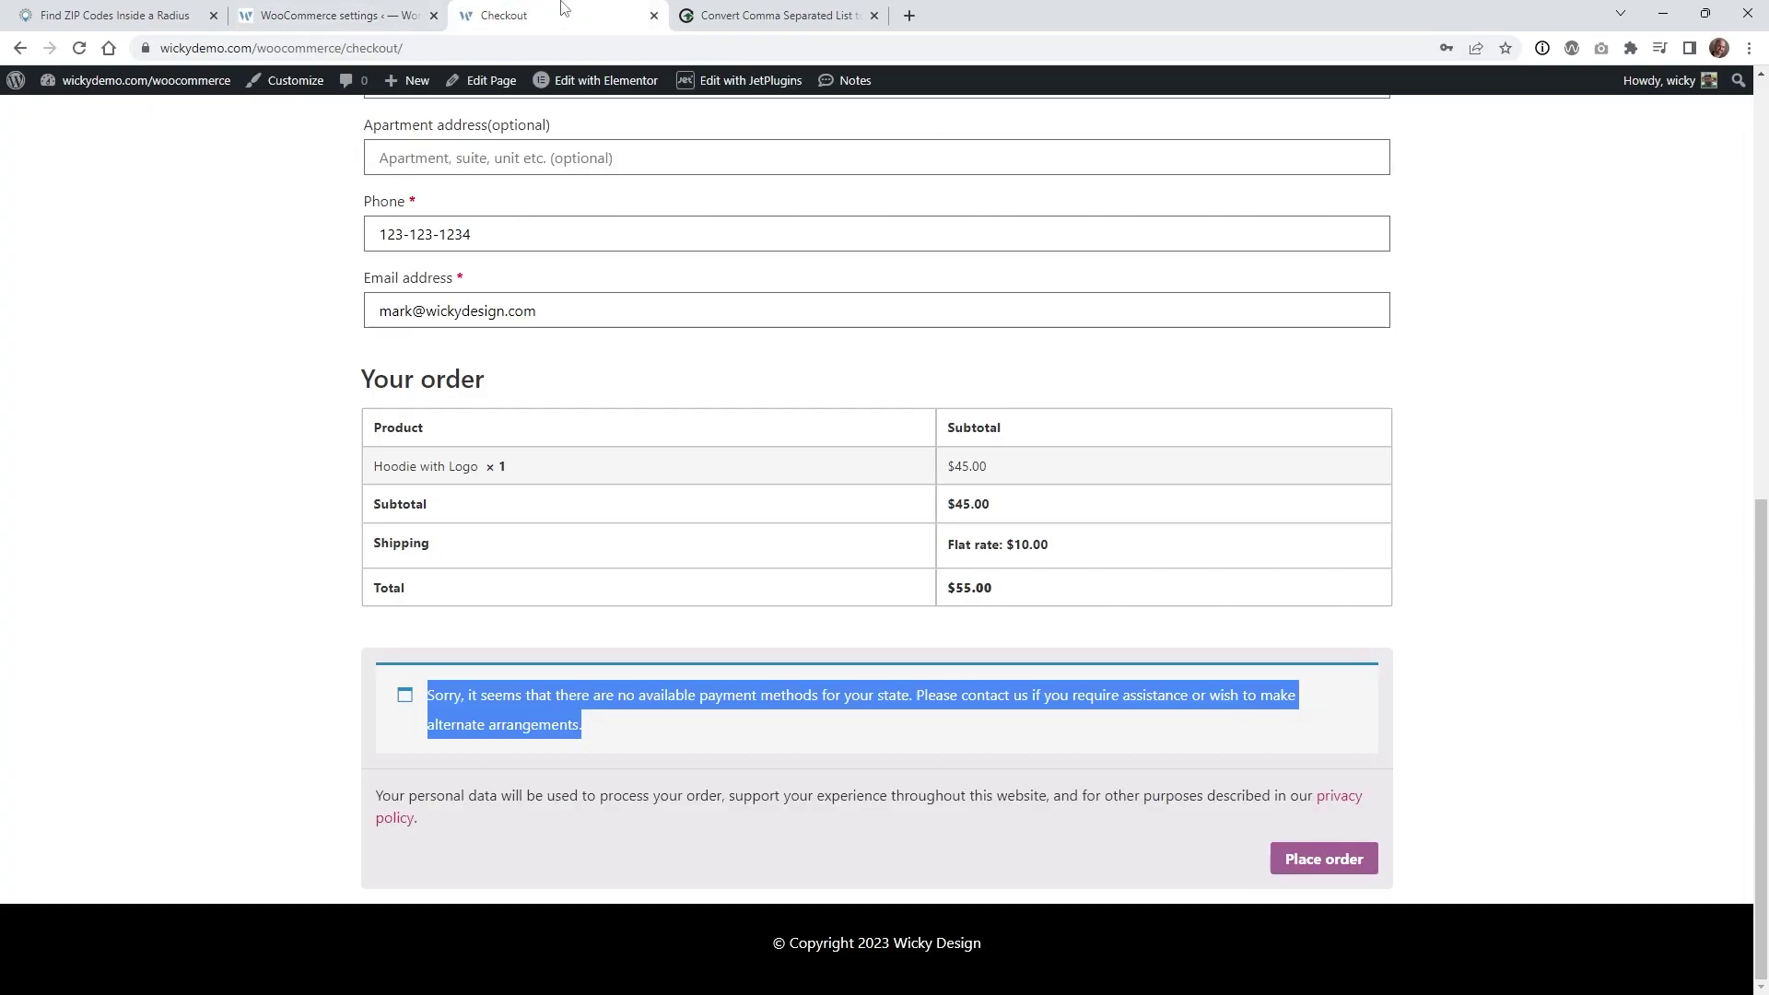
Reload checkout to show Cash on delivery, then set postcode 19107 to get Flat rate $5.00
left_click(79, 48)
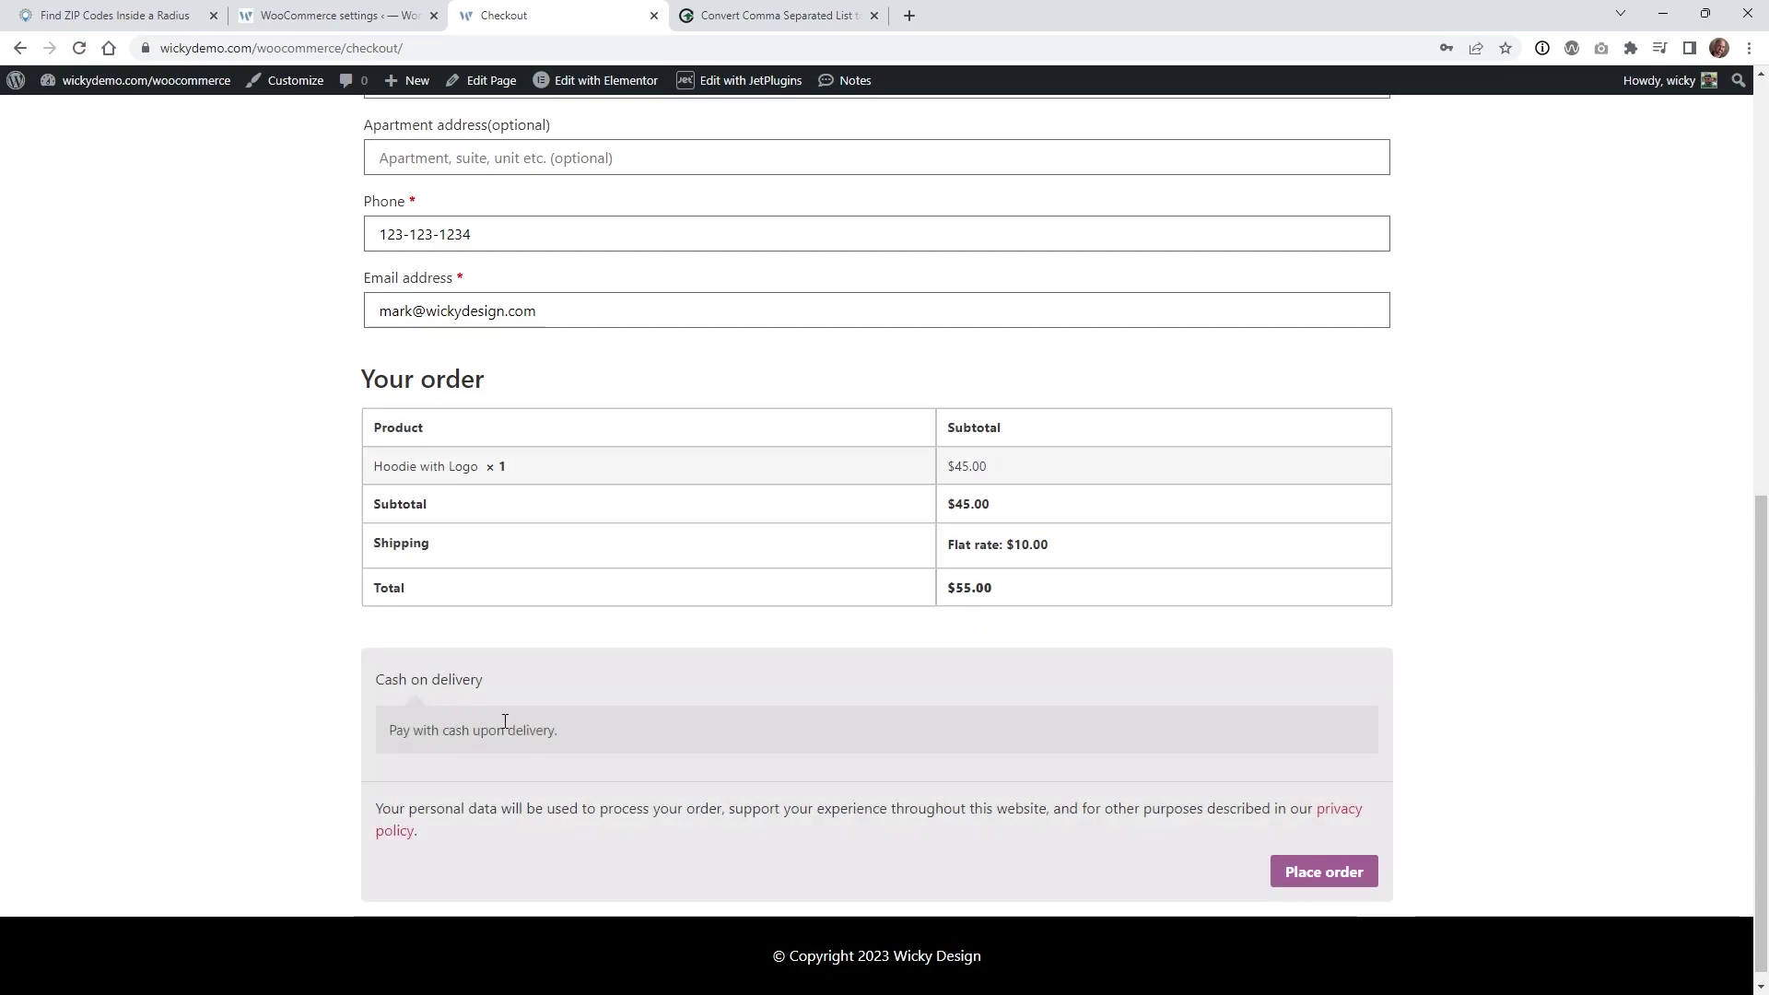
left_click_drag(1042, 551, 951, 553)
scroll(358, 550, "up", 5)
left_click_drag(434, 462, 338, 458)
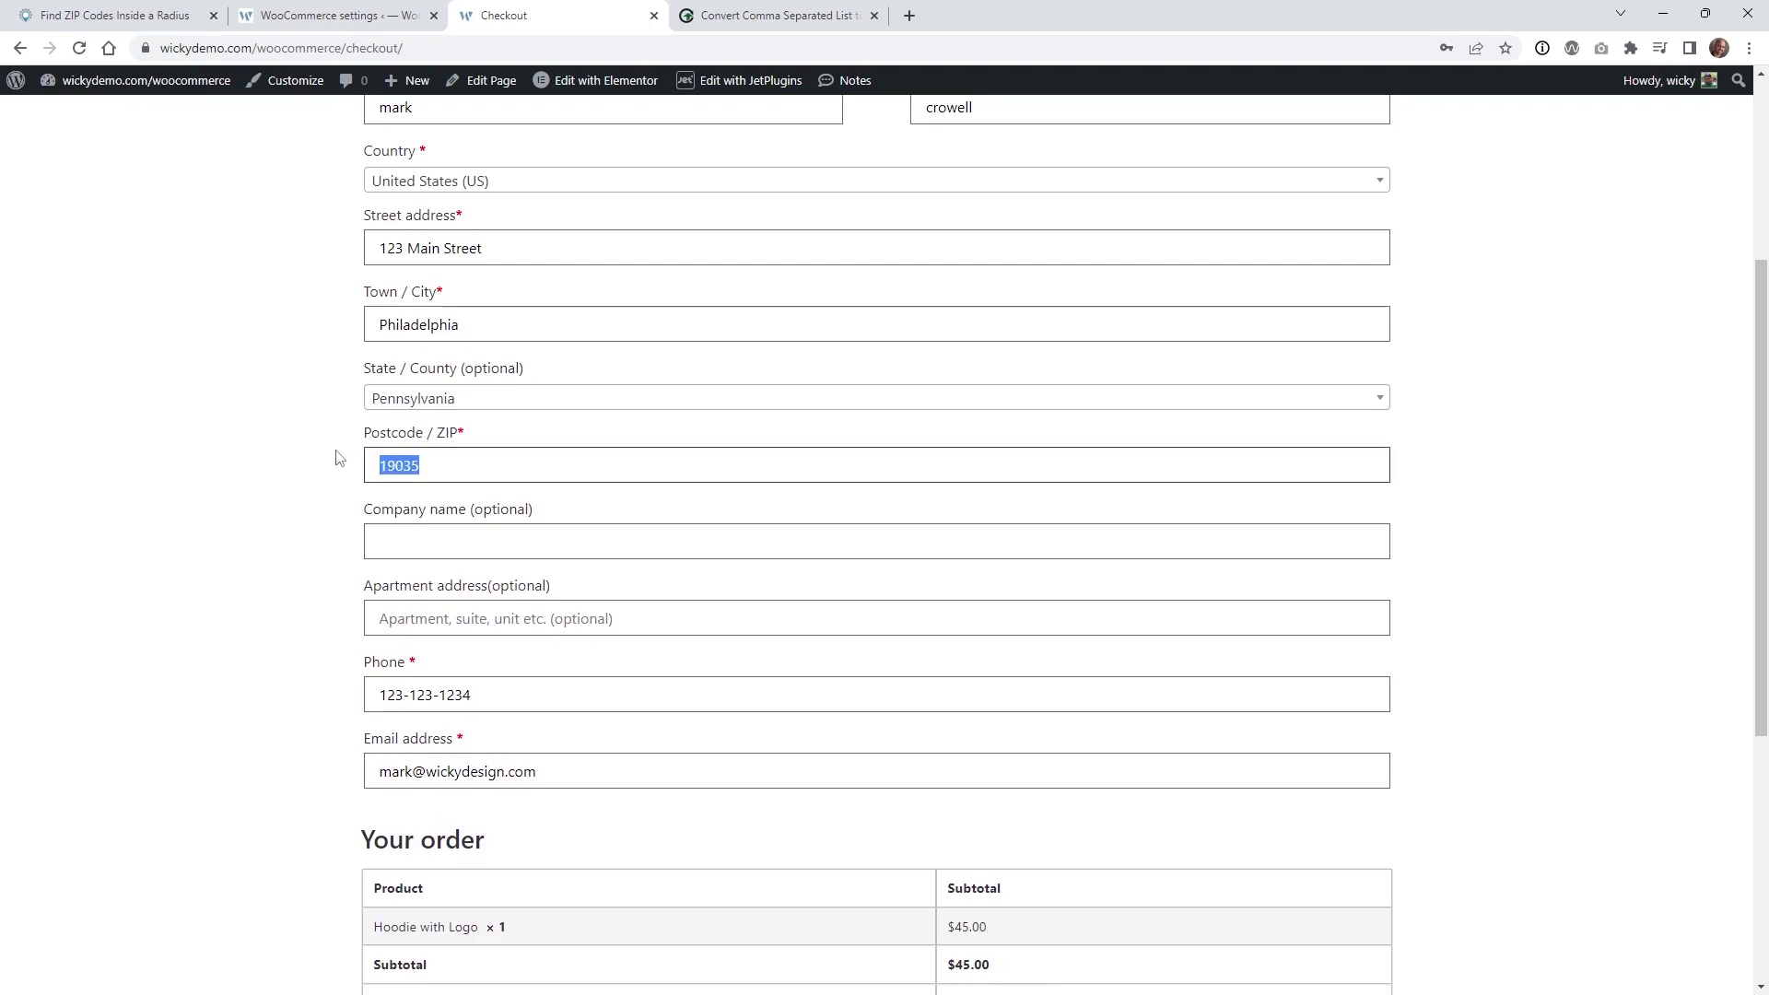
type("107")
scroll(340, 613, "down", 3)
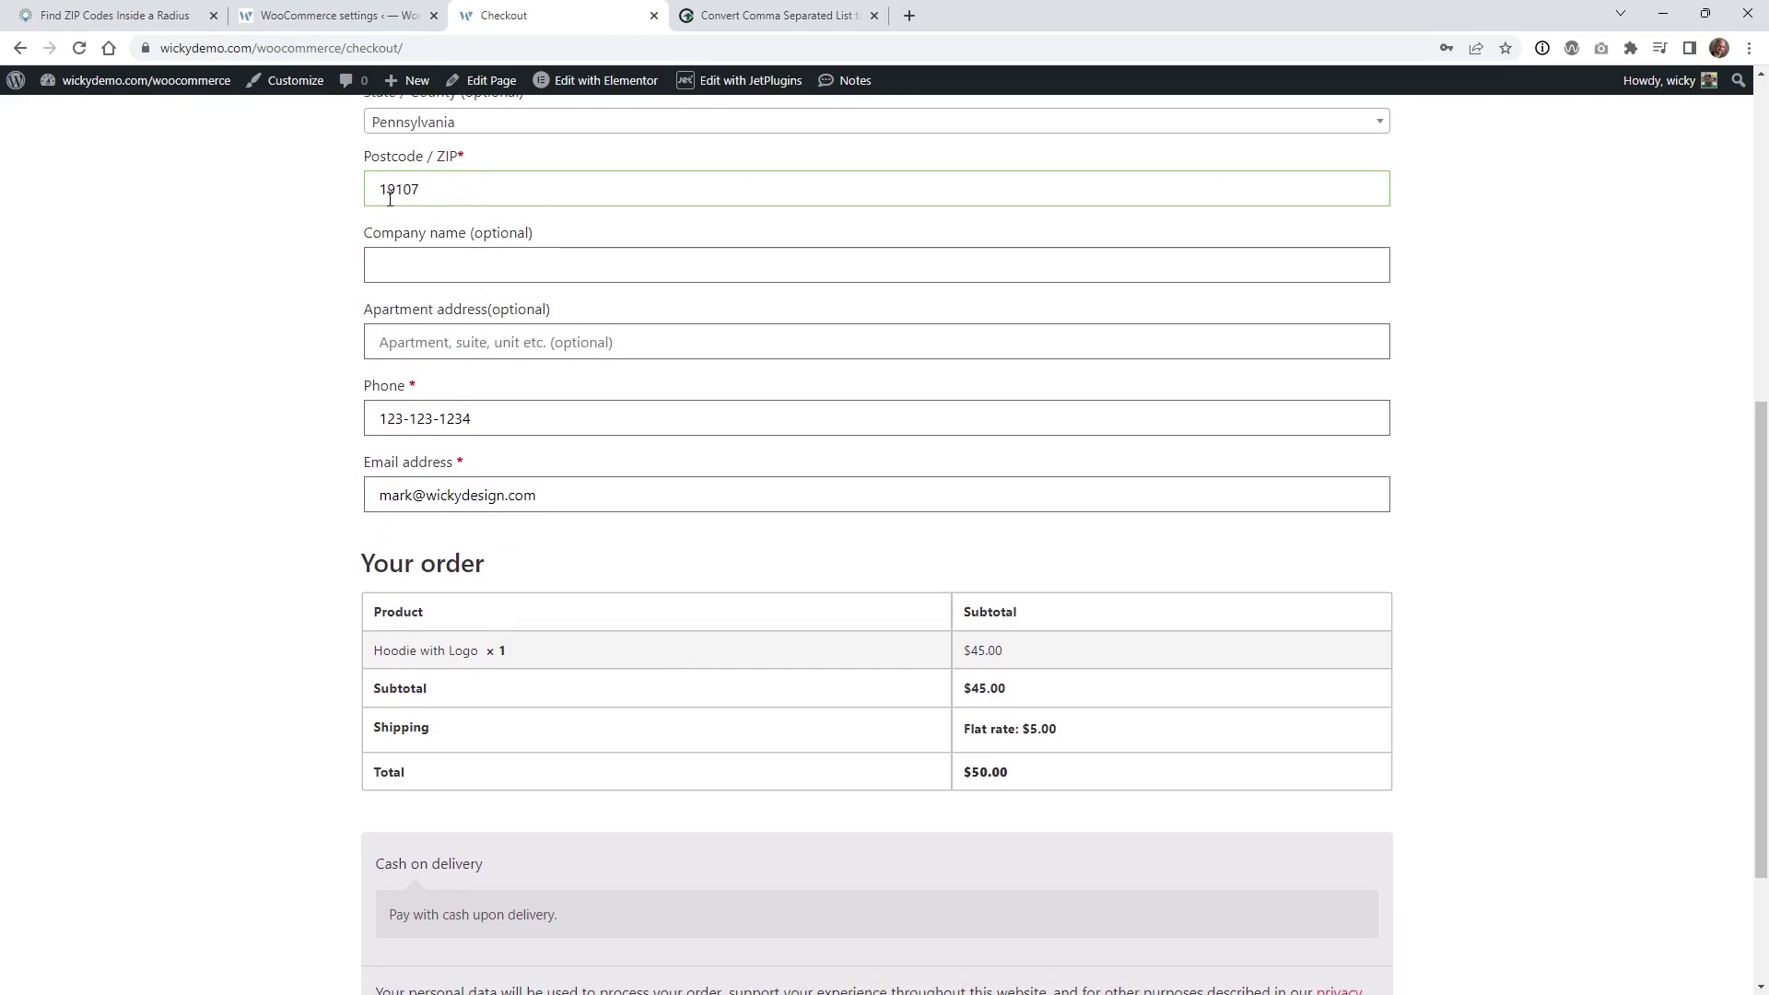
key("ctrl+1")
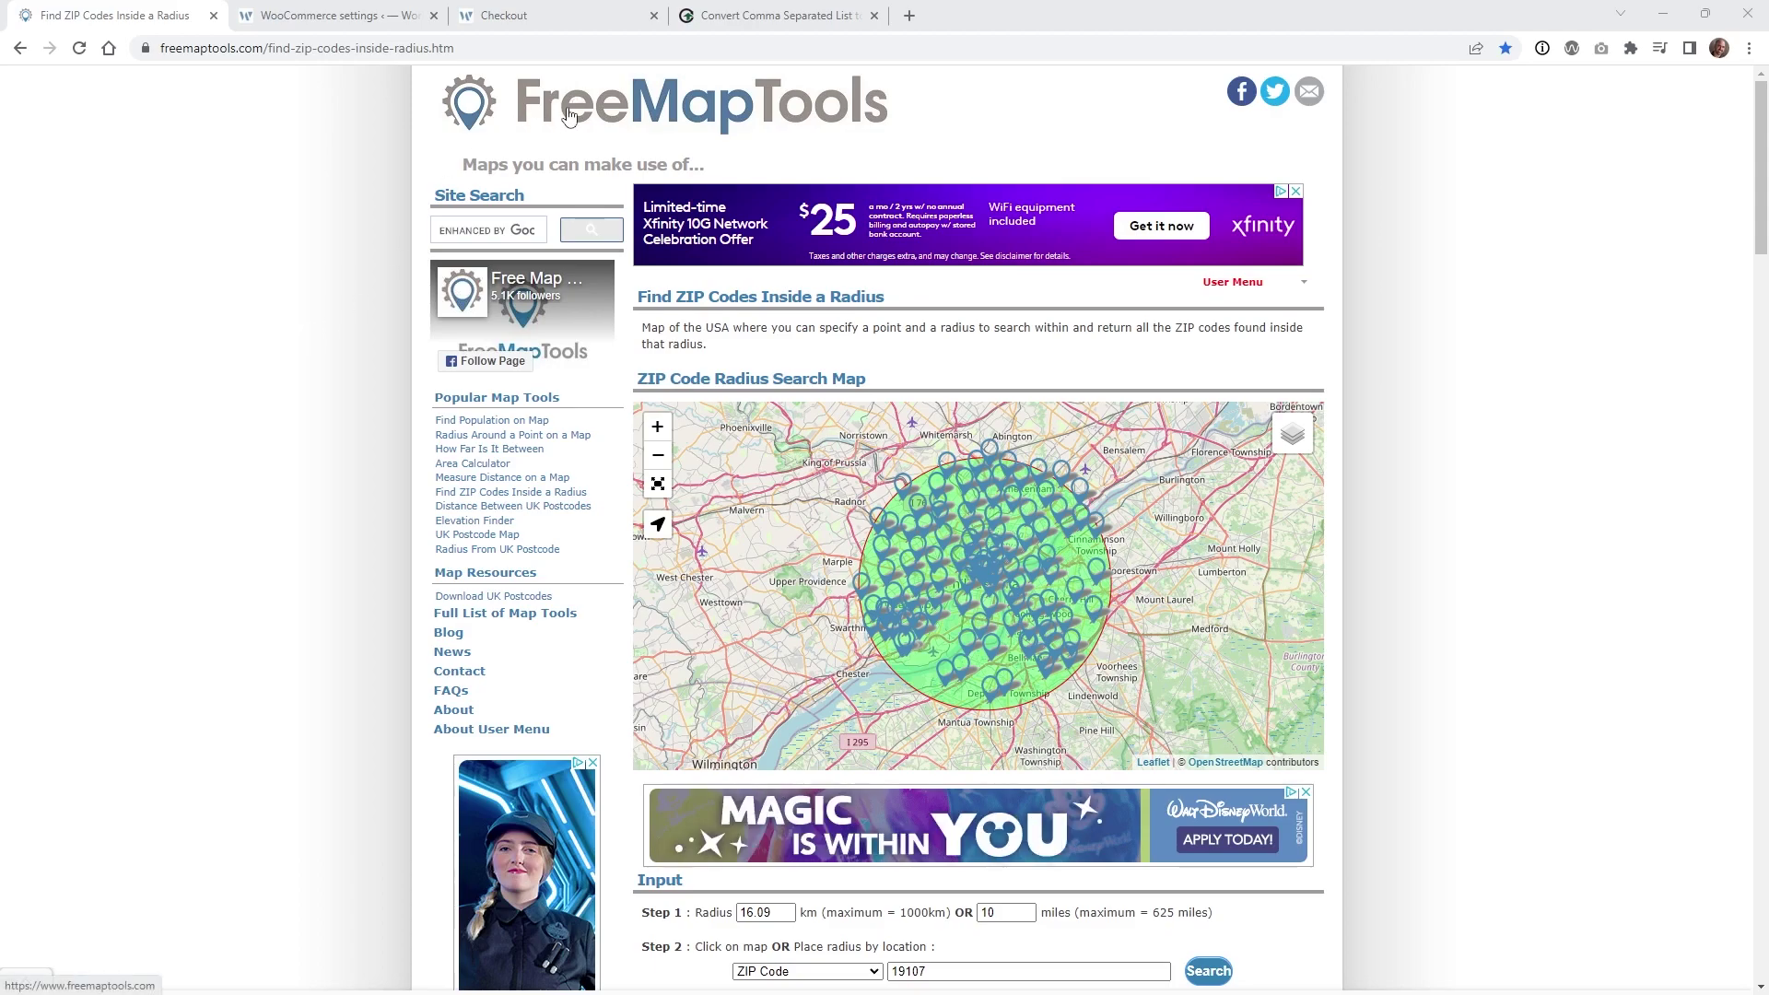
Move the list converter tab to second position and return to the 10-mile radius map
left_click_drag(779, 16, 225, 63)
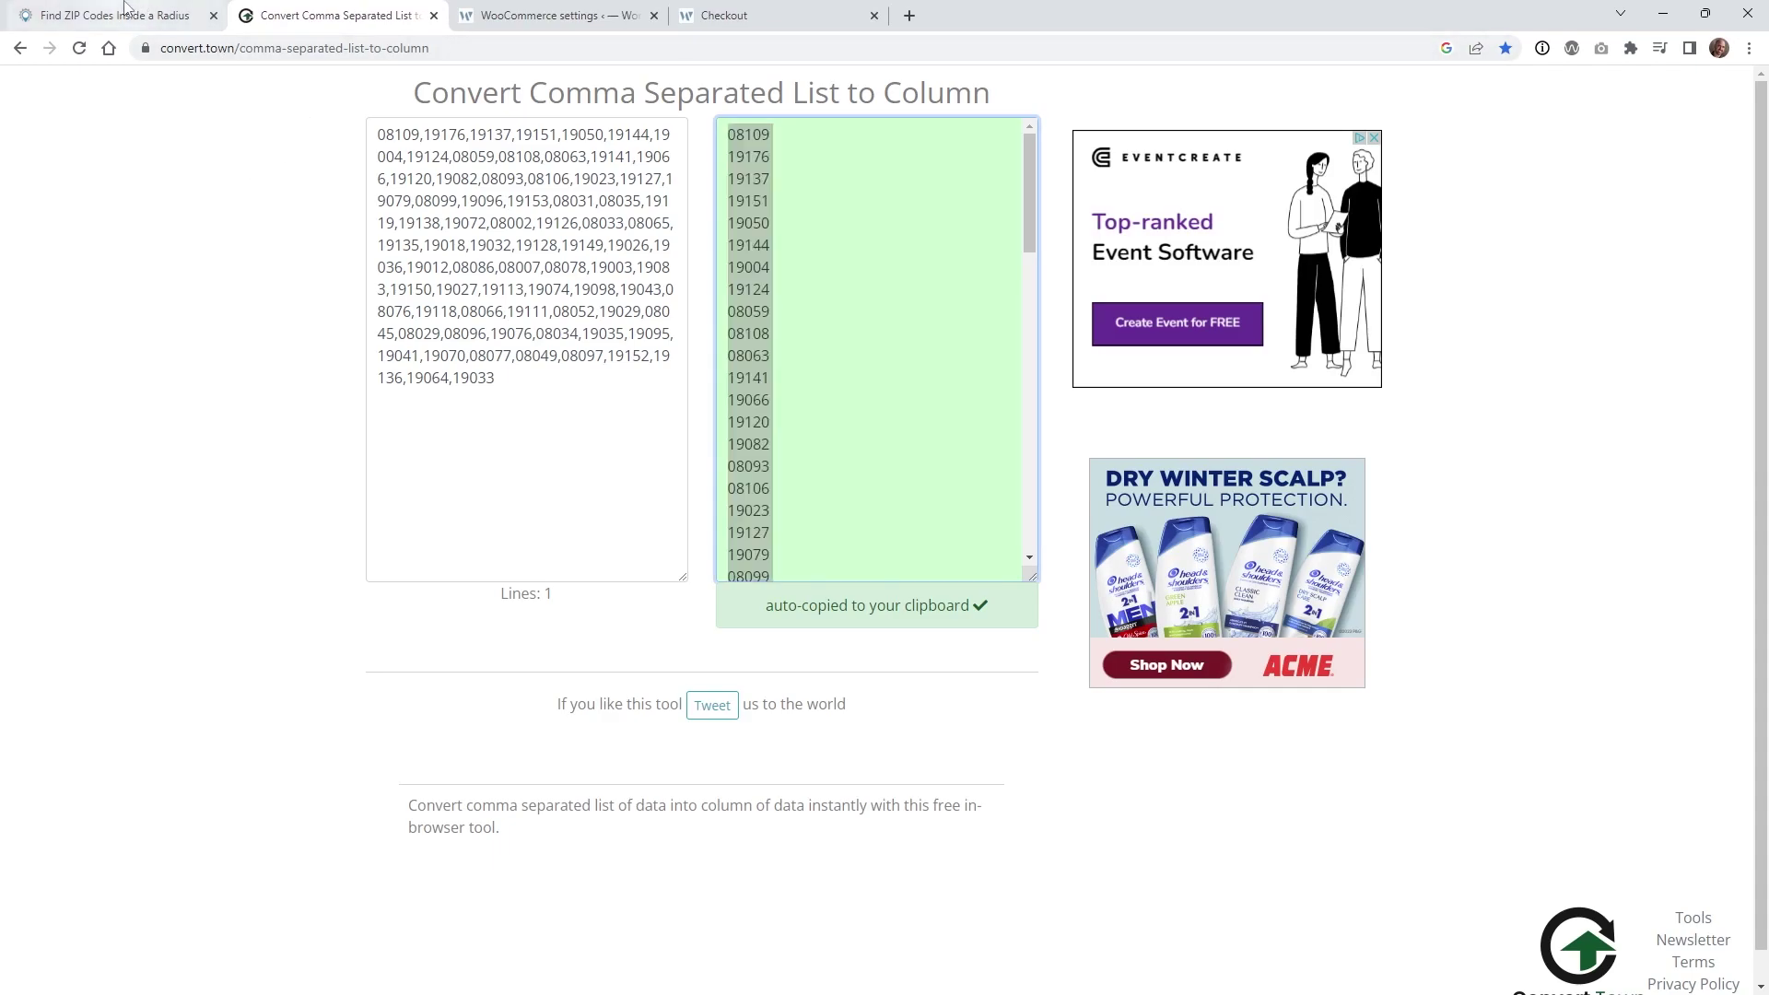
key("ctrl+shift+Tab")
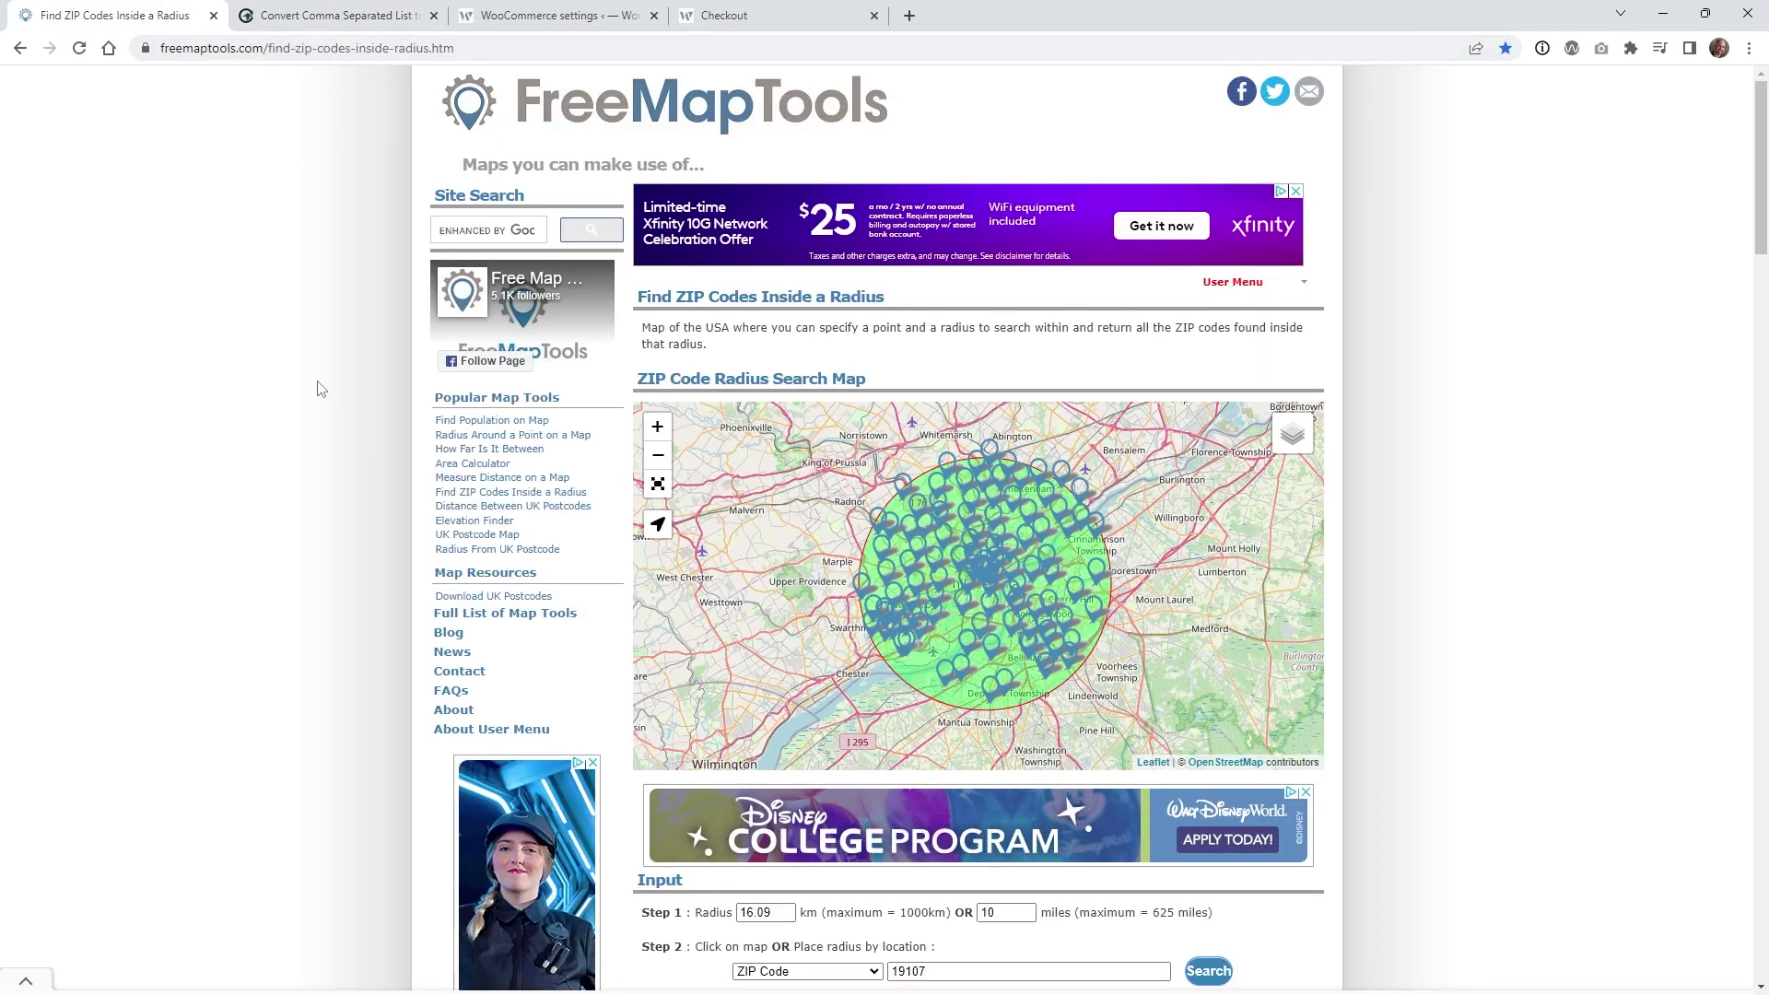
scroll(310, 418, "down", 2)
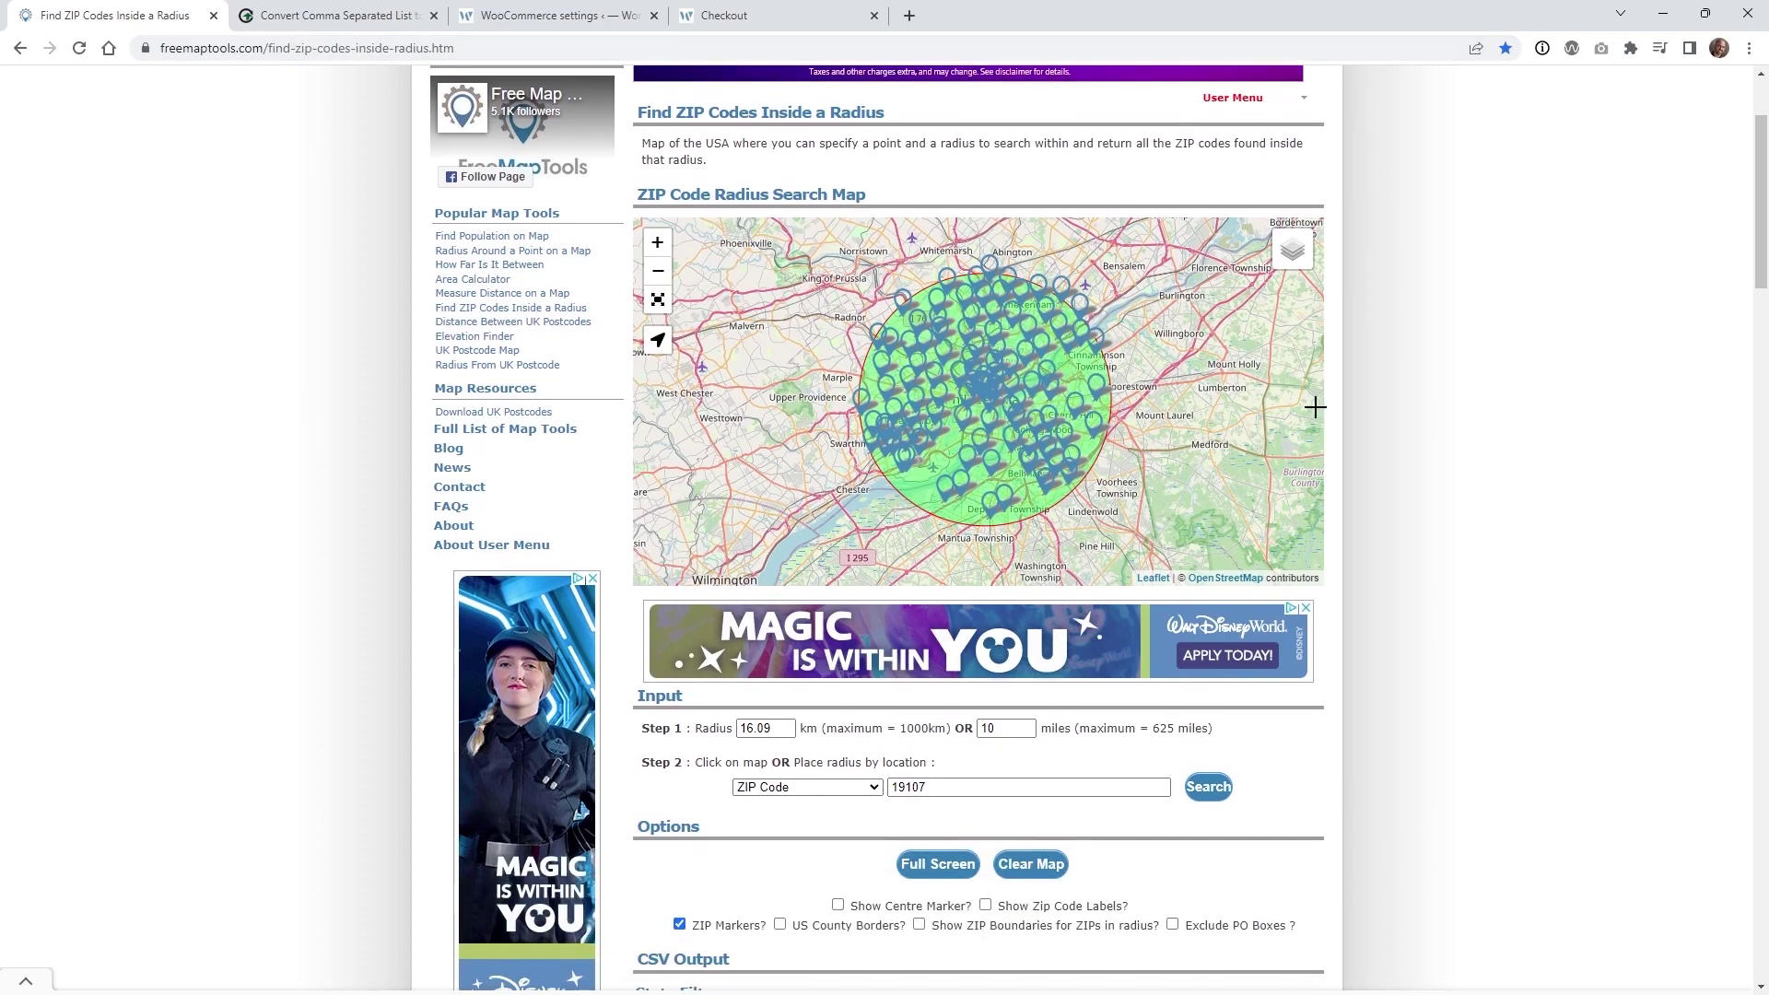